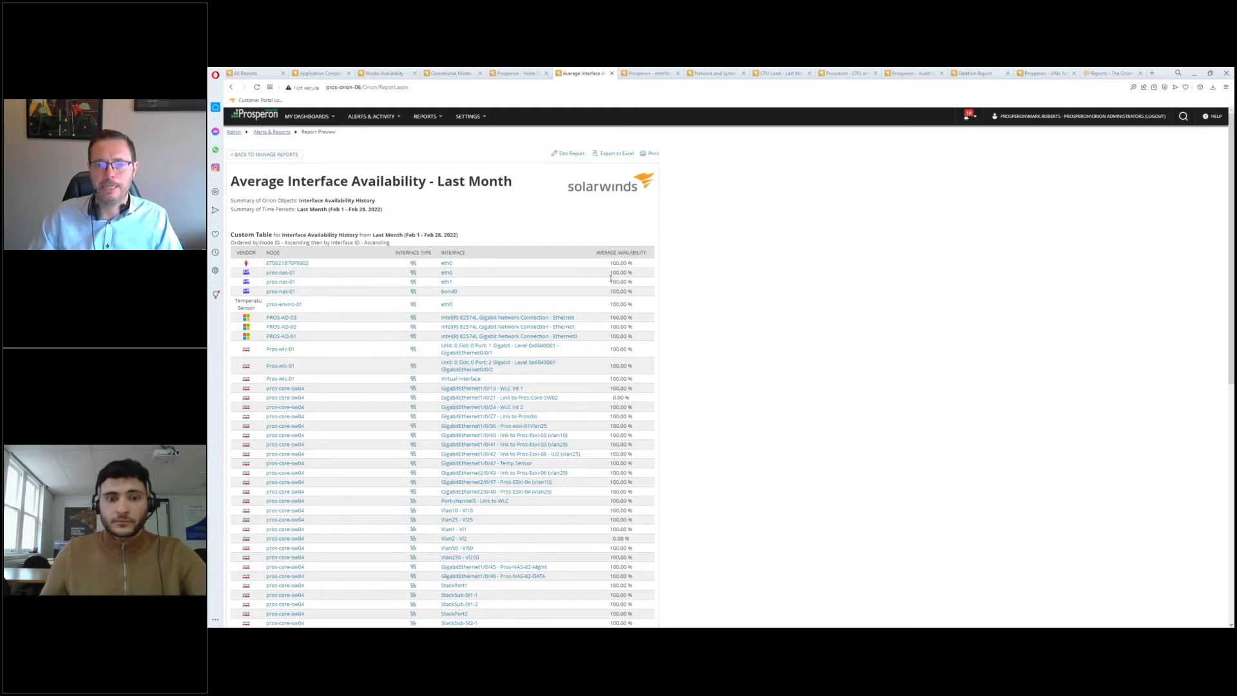
Review the Average Interface Availability - Last Month report through its interface rows and open it for editing
{"action": "scroll", "coordinate": [667, 339], "scroll_direction": "down", "scroll_amount": 10}
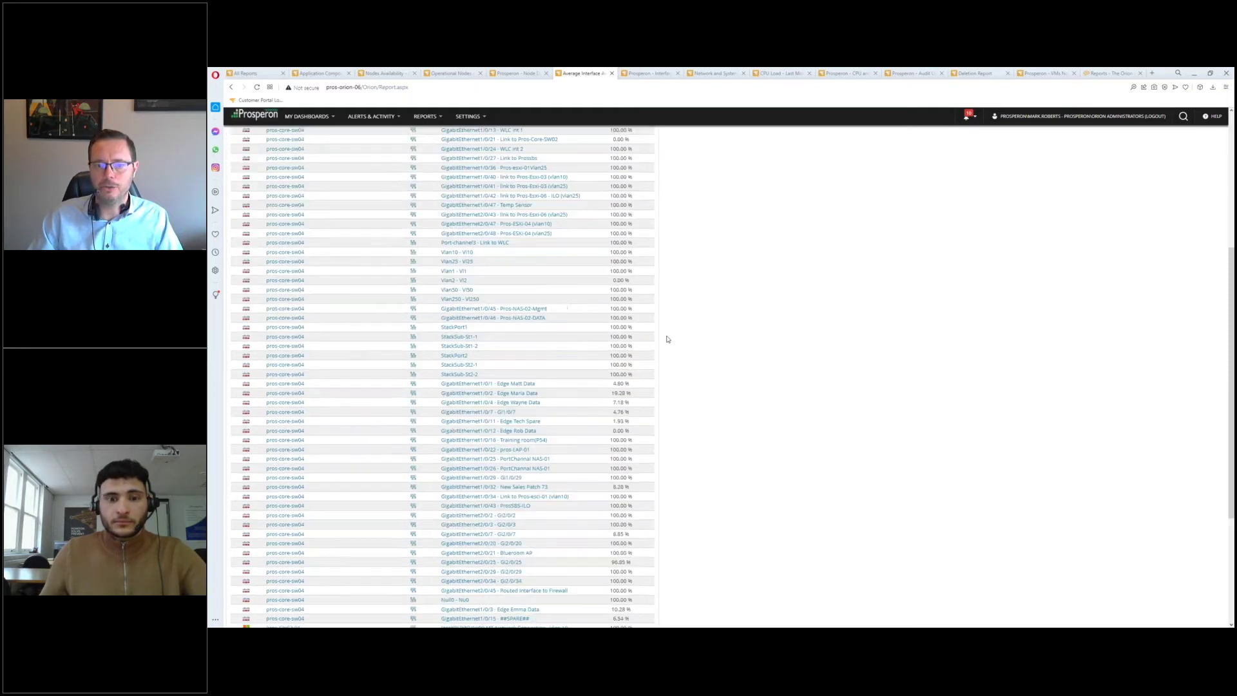
{"action": "scroll", "coordinate": [667, 338], "scroll_direction": "up", "scroll_amount": 8}
{"action": "scroll", "coordinate": [667, 338], "scroll_direction": "up", "scroll_amount": 2}
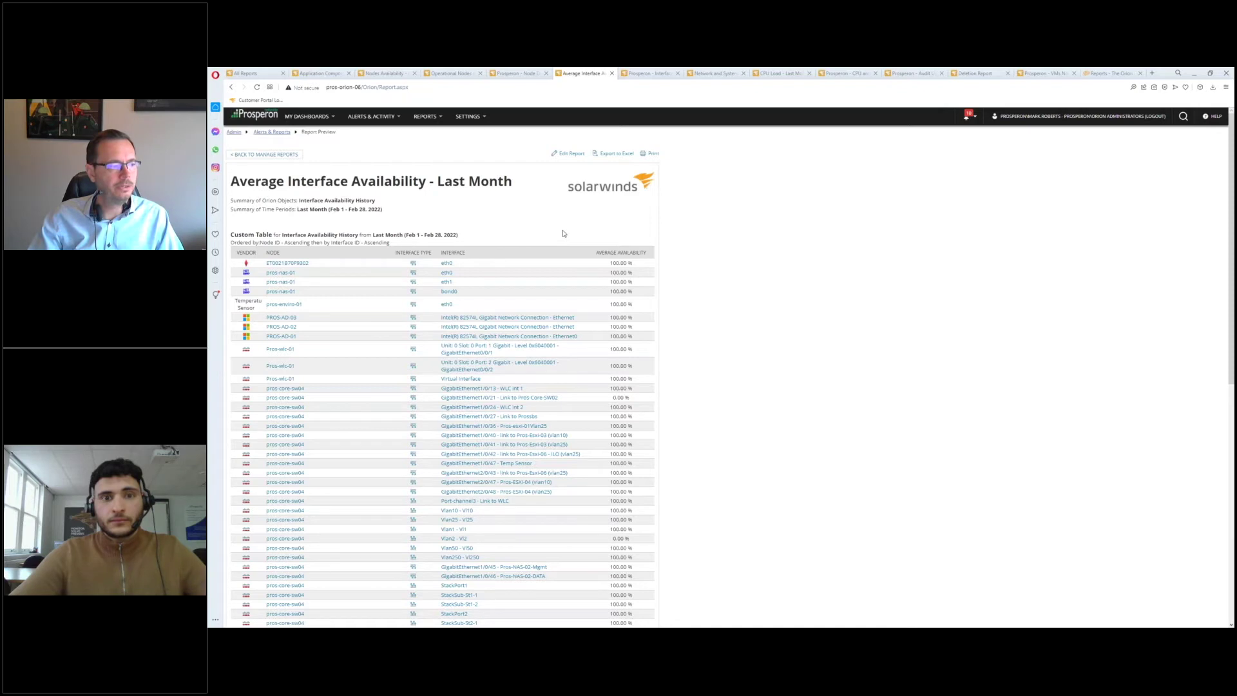
{"action": "left_click", "coordinate": [568, 156]}
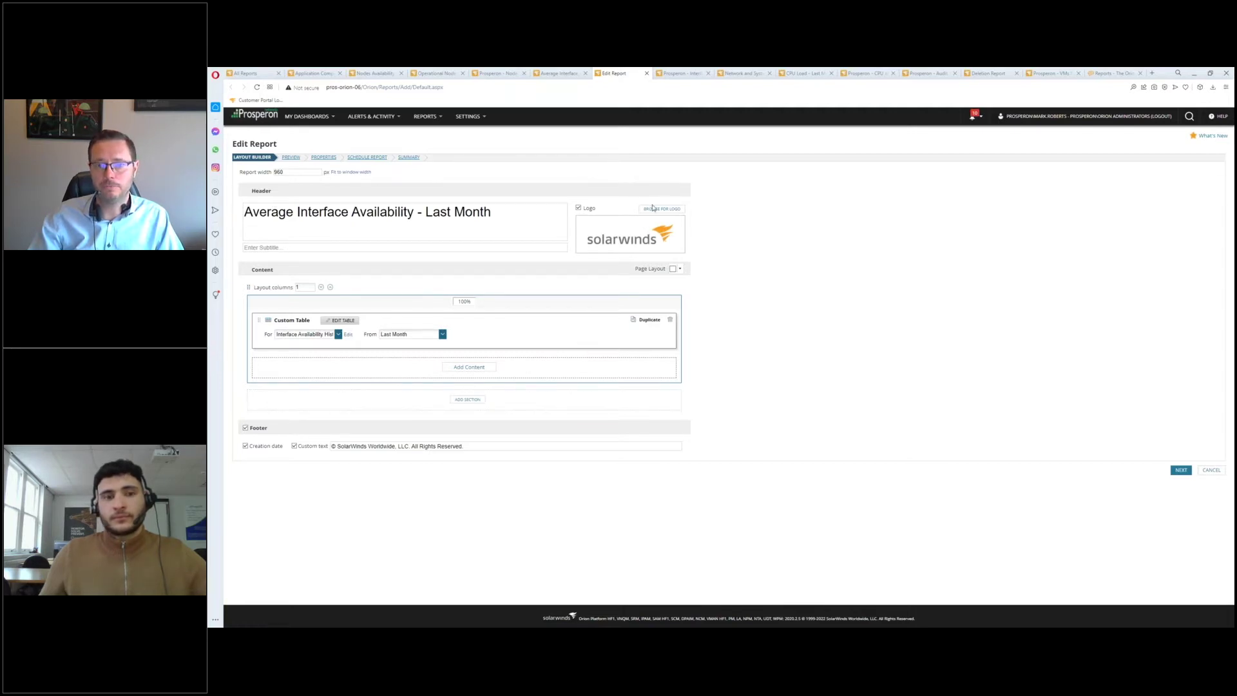
{"action": "left_click", "coordinate": [489, 212]}
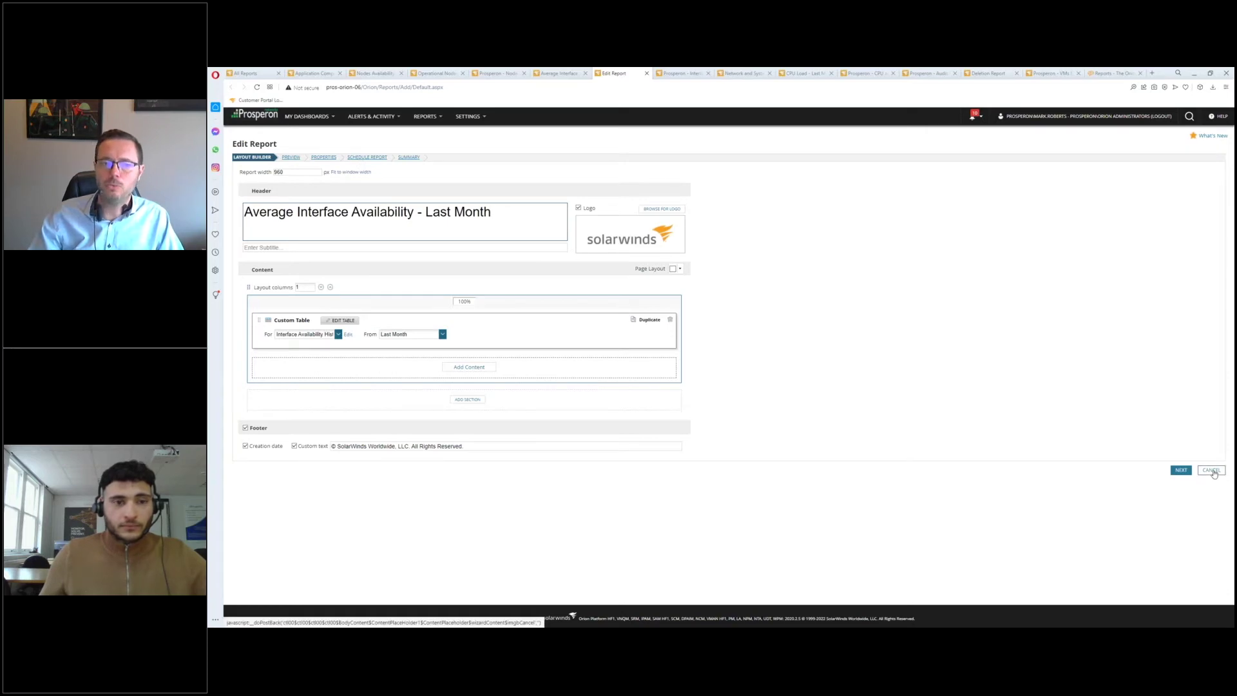
Go to the All Reports list and show the reports in the Interface Availability category
{"action": "left_click", "coordinate": [249, 74]}
{"action": "left_click", "coordinate": [1153, 156]}
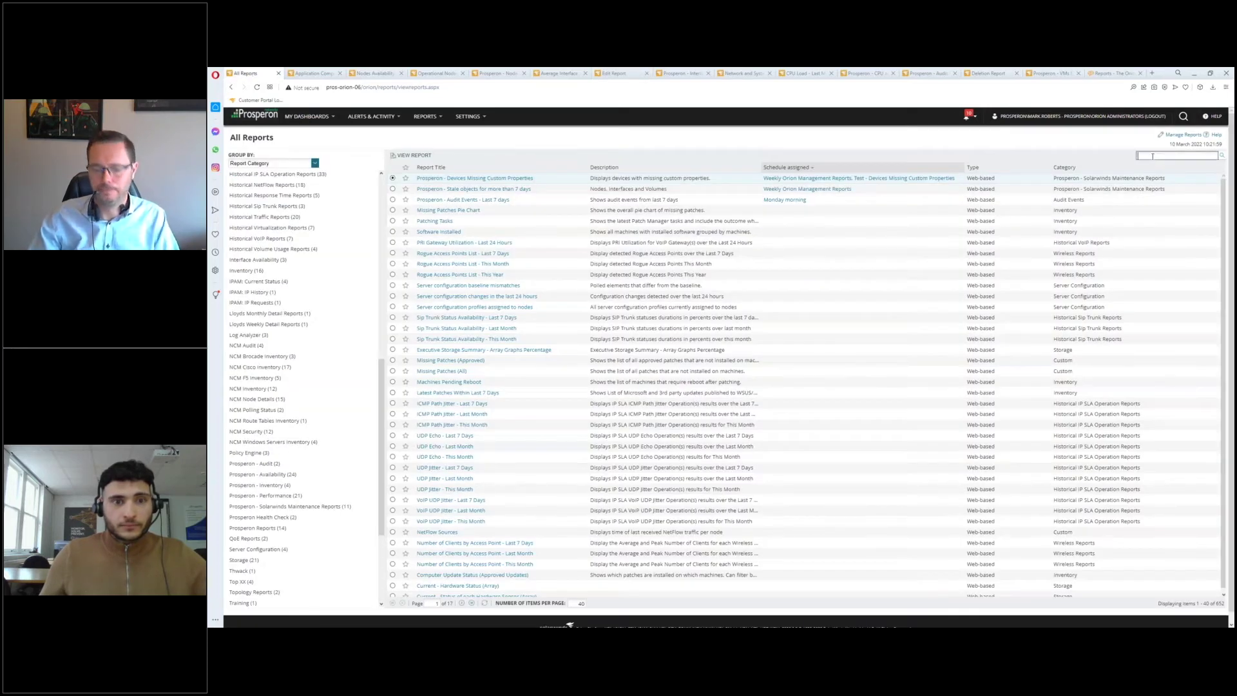
{"action": "scroll", "coordinate": [344, 336], "scroll_direction": "up", "scroll_amount": 1}
{"action": "scroll", "coordinate": [343, 337], "scroll_direction": "up", "scroll_amount": 1}
{"action": "left_click", "coordinate": [277, 303]}
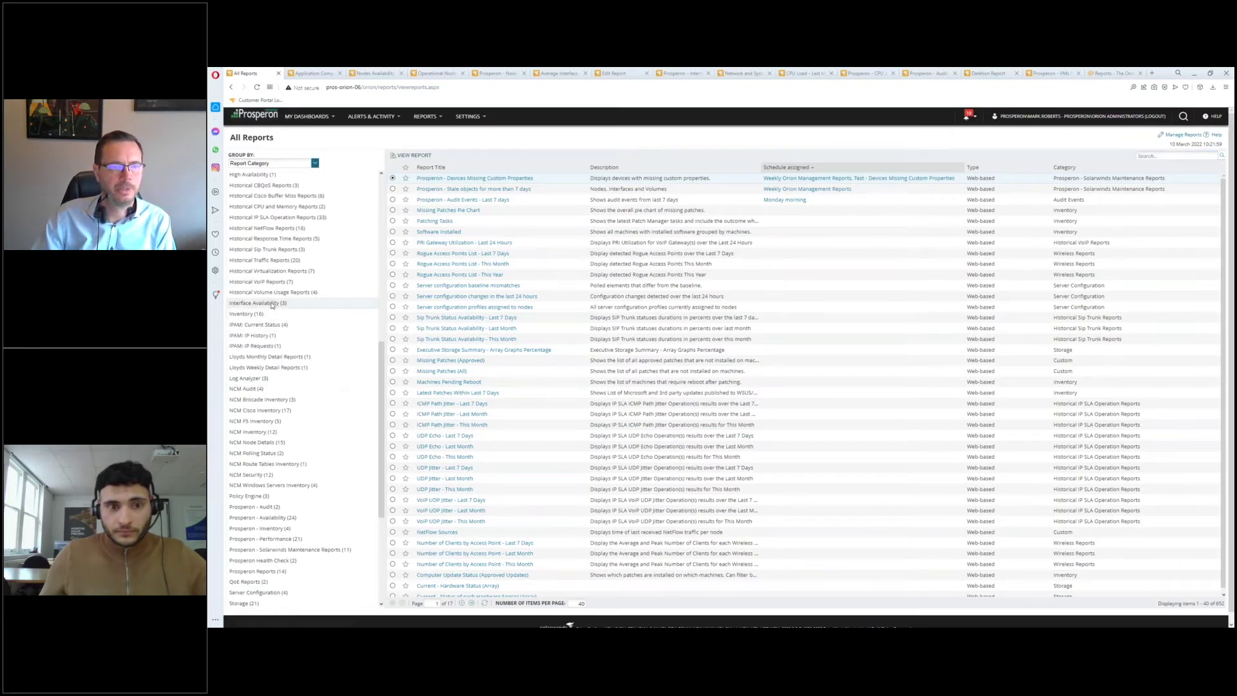
In report management, duplicate the Average Interface Availability - Last Month report and open the copy for editing
{"action": "left_click", "coordinate": [1184, 134]}
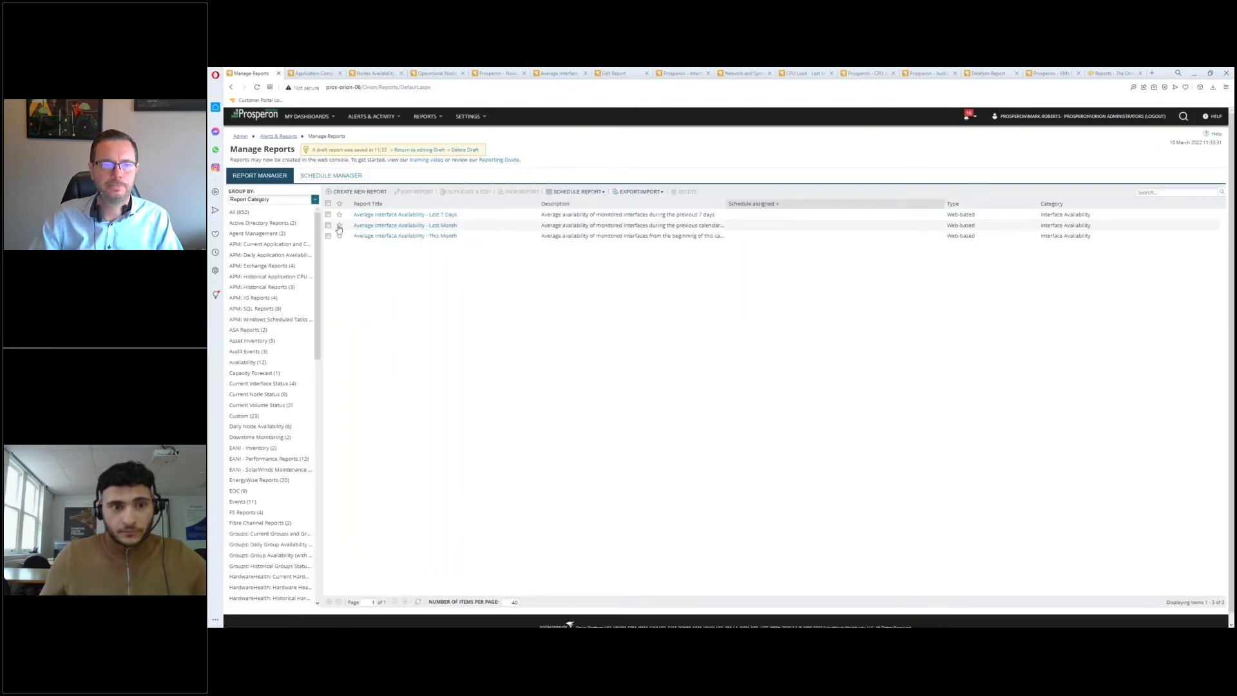
{"action": "left_click", "coordinate": [329, 225]}
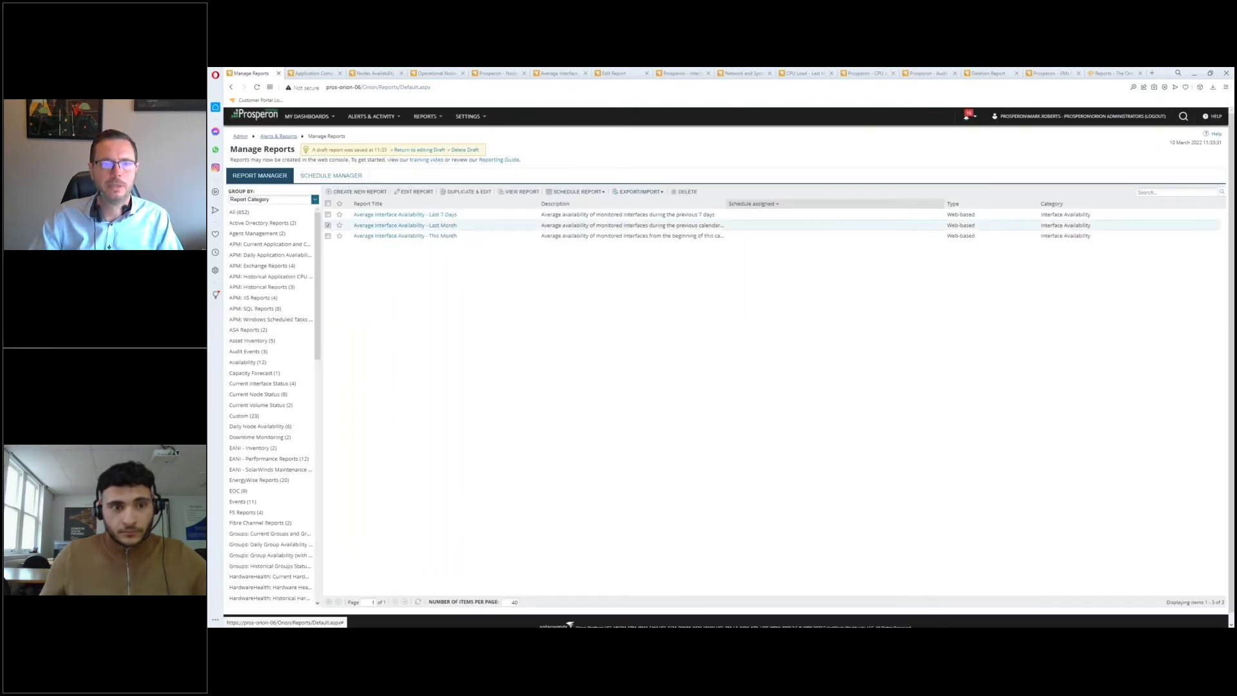
{"action": "left_click", "coordinate": [469, 193]}
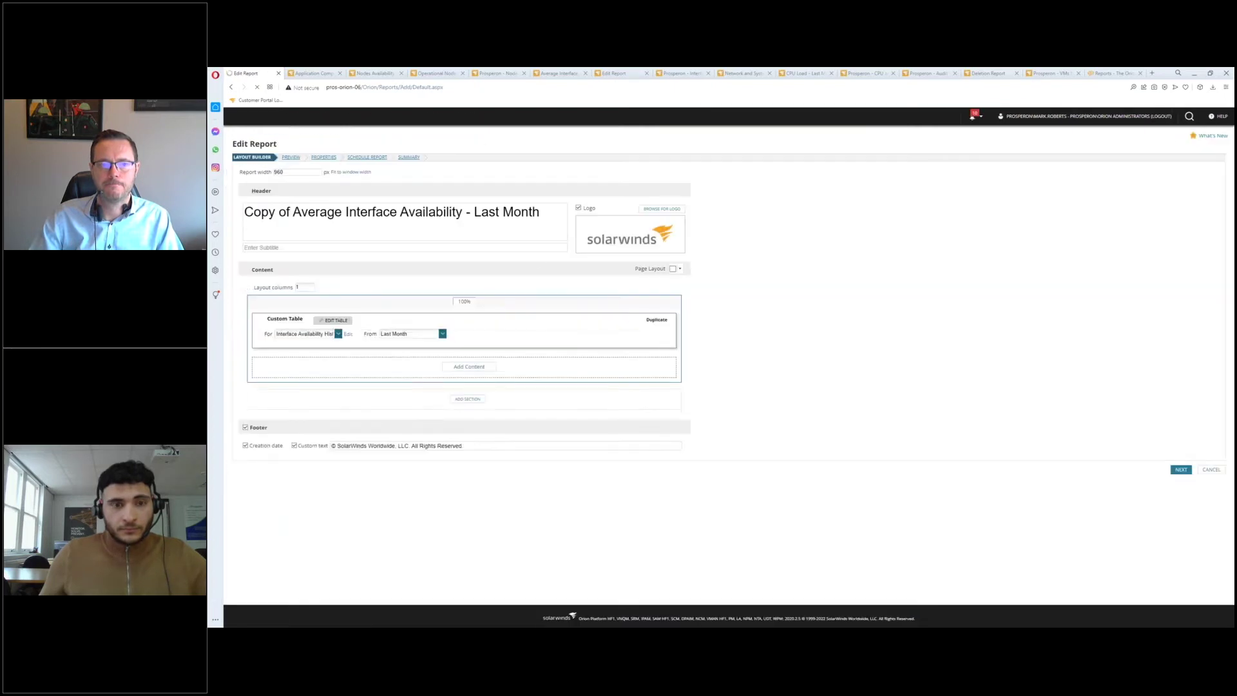
Replace "Copy of" in the title with "Prosperon -" and enter the subtitle "Only includes Critical interfaces and Interfaces not 100% up"
{"action": "left_click_drag", "start_coordinate": [294, 211], "coordinate": [216, 208]}
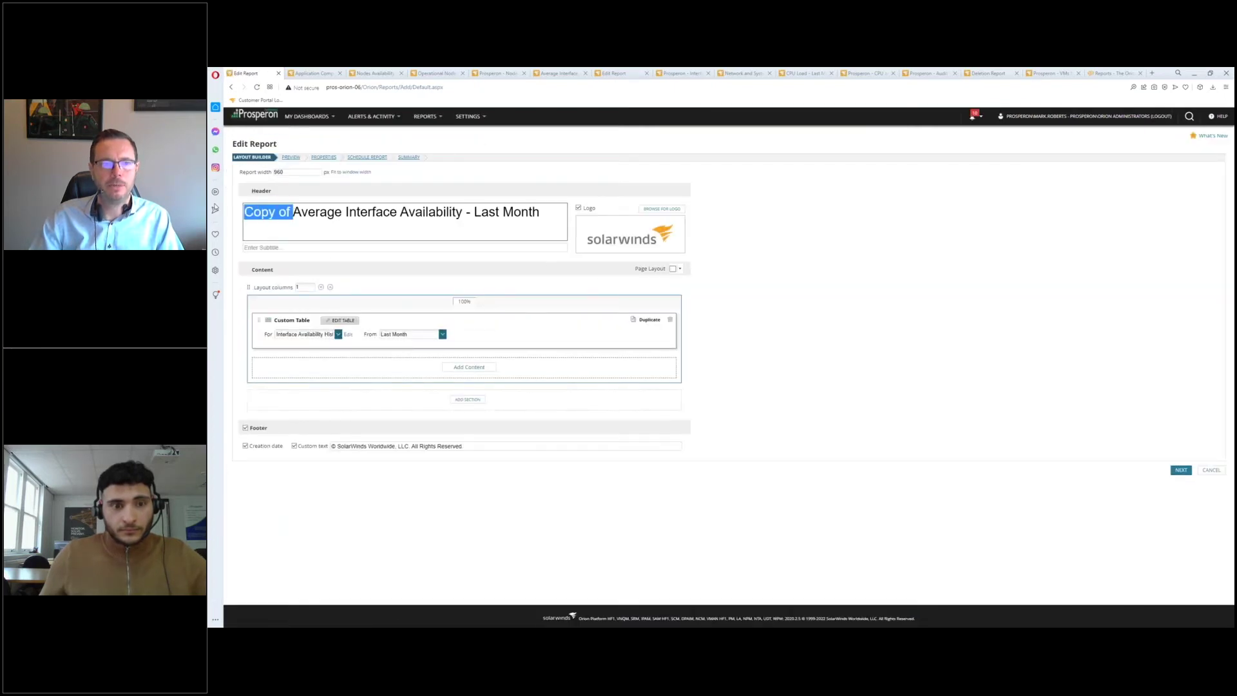
{"action": "type", "text": "Prosperon -"}
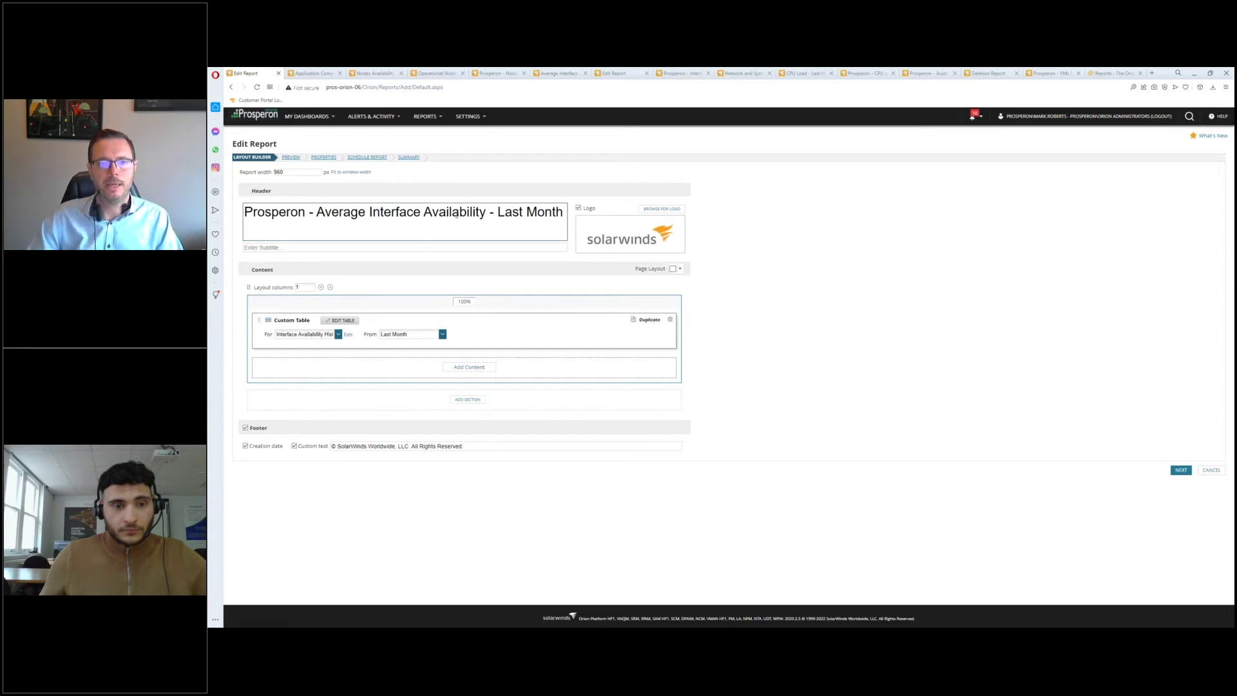
{"action": "left_click", "coordinate": [355, 245]}
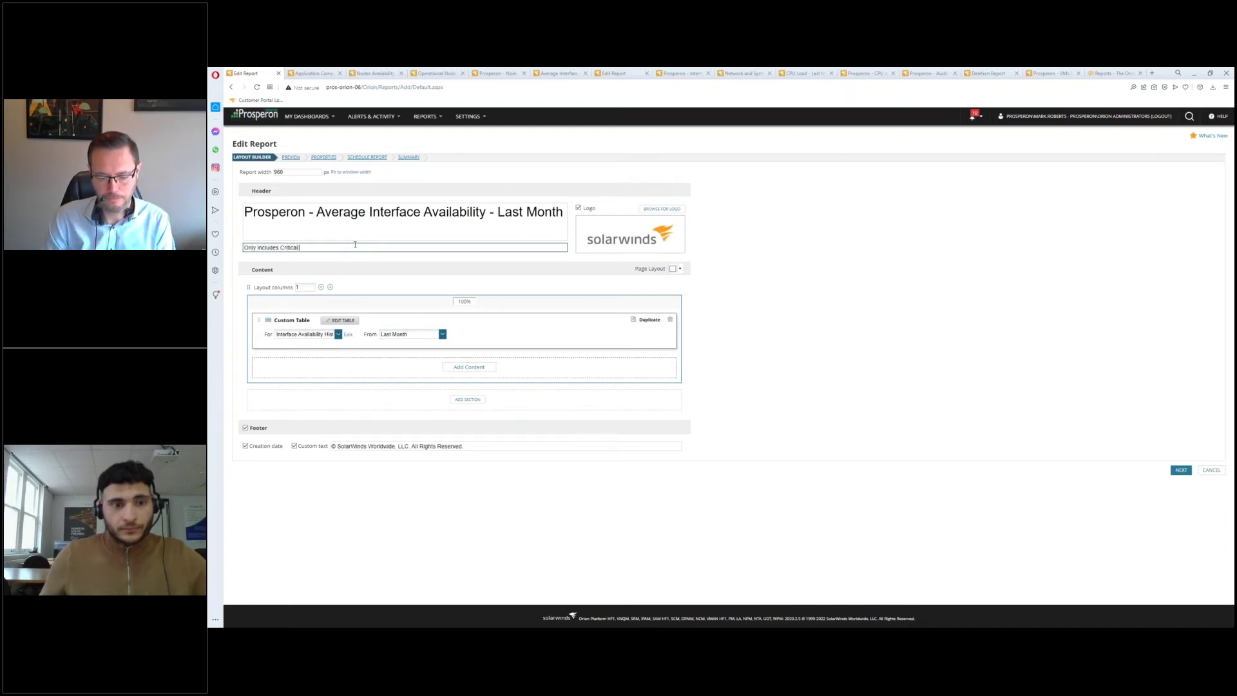
{"action": "type", "text": "s and Interfaces not 100% up"}
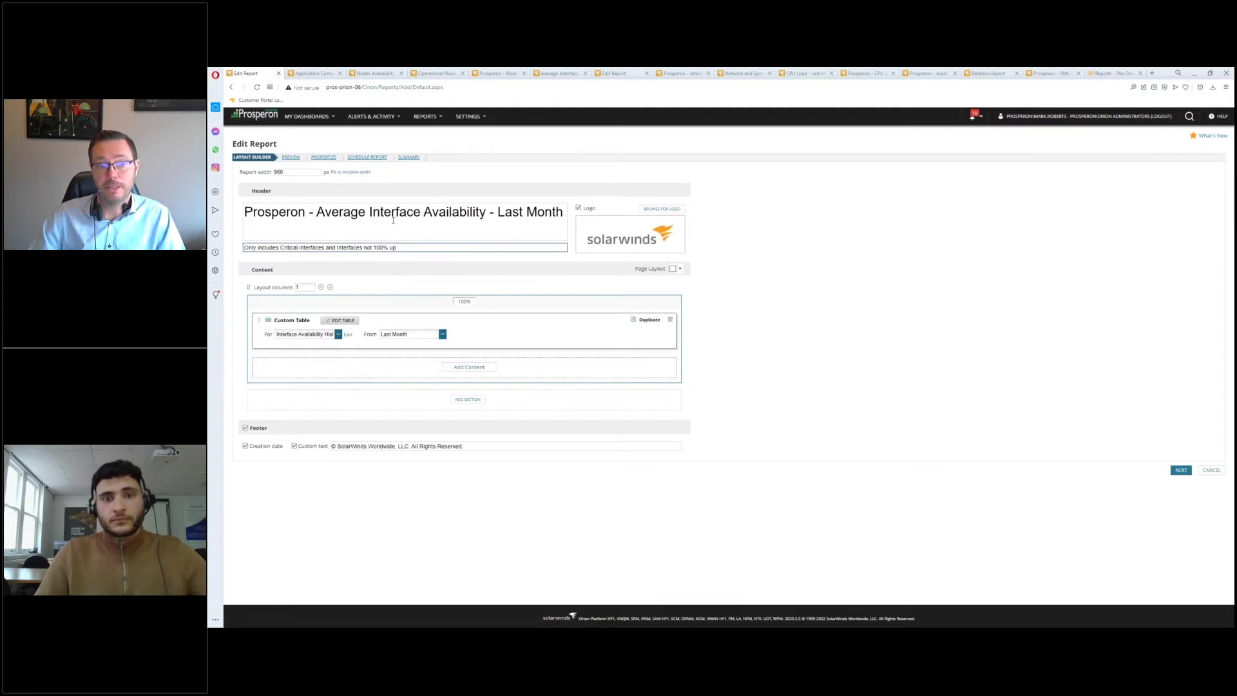
Switch the custom table's object selection to the Advanced Selector and choose Availability from Interface Availability History as the condition field
{"action": "left_click", "coordinate": [348, 335]}
{"action": "left_click", "coordinate": [588, 286]}
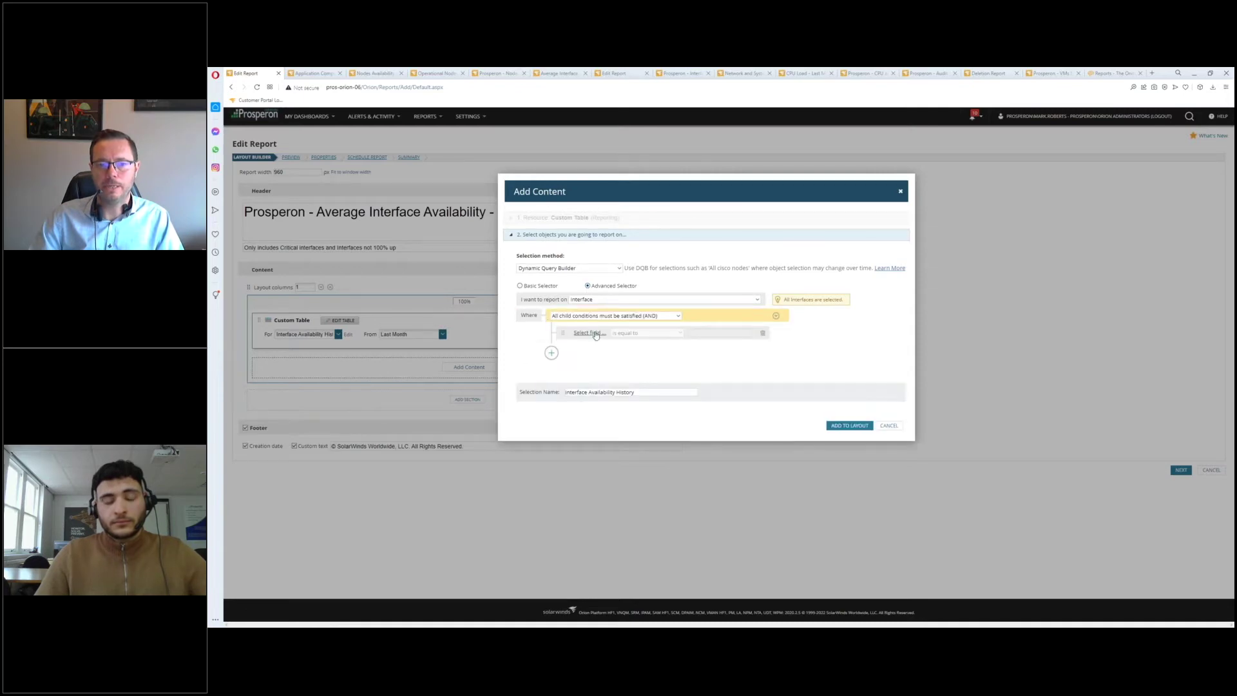
{"action": "left_click", "coordinate": [588, 333]}
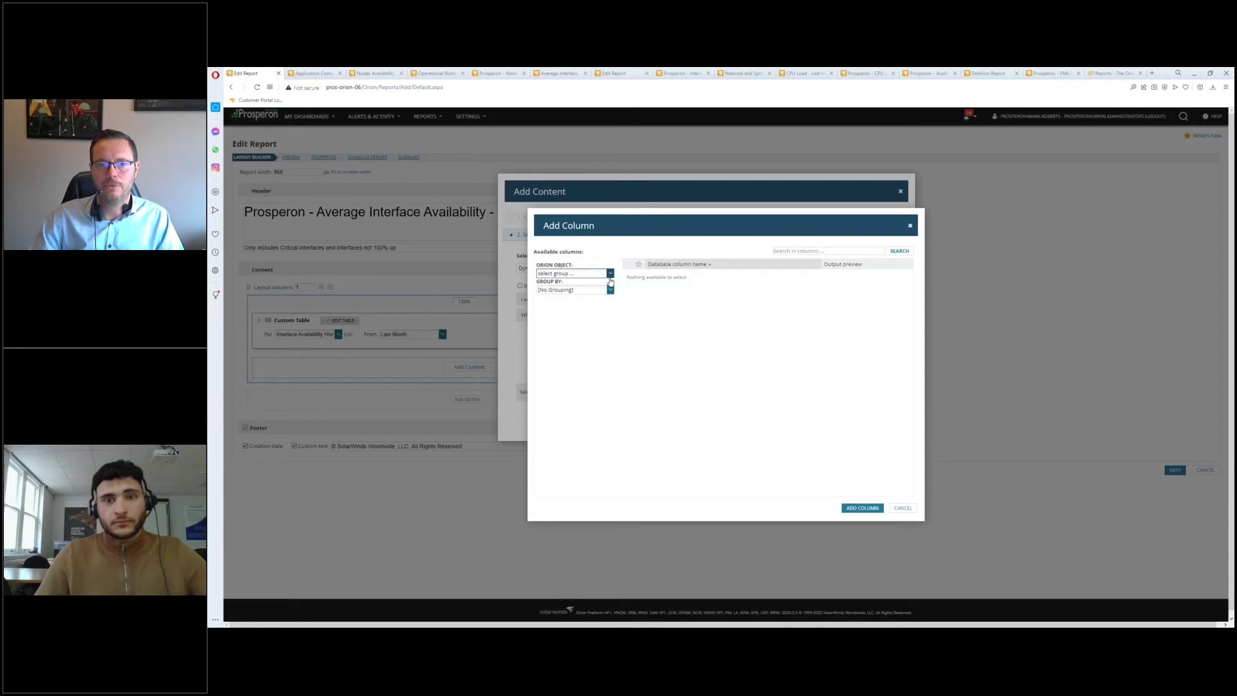
{"action": "left_click", "coordinate": [609, 273]}
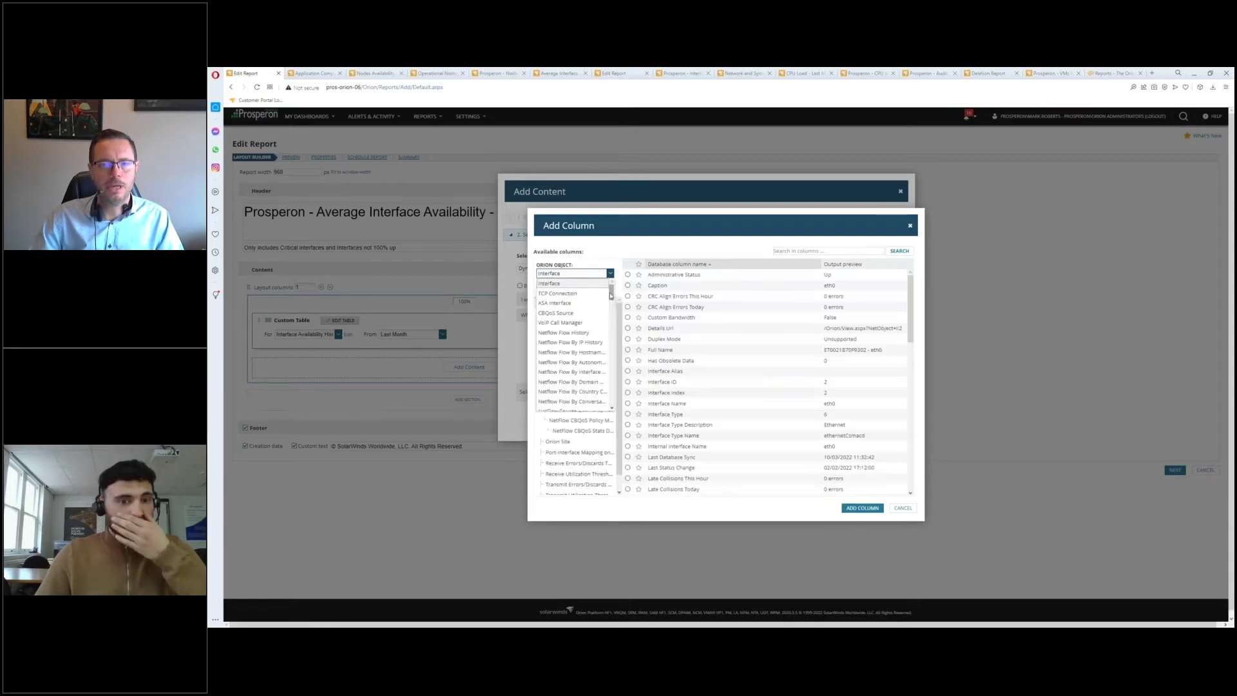
{"action": "left_click", "coordinate": [555, 284]}
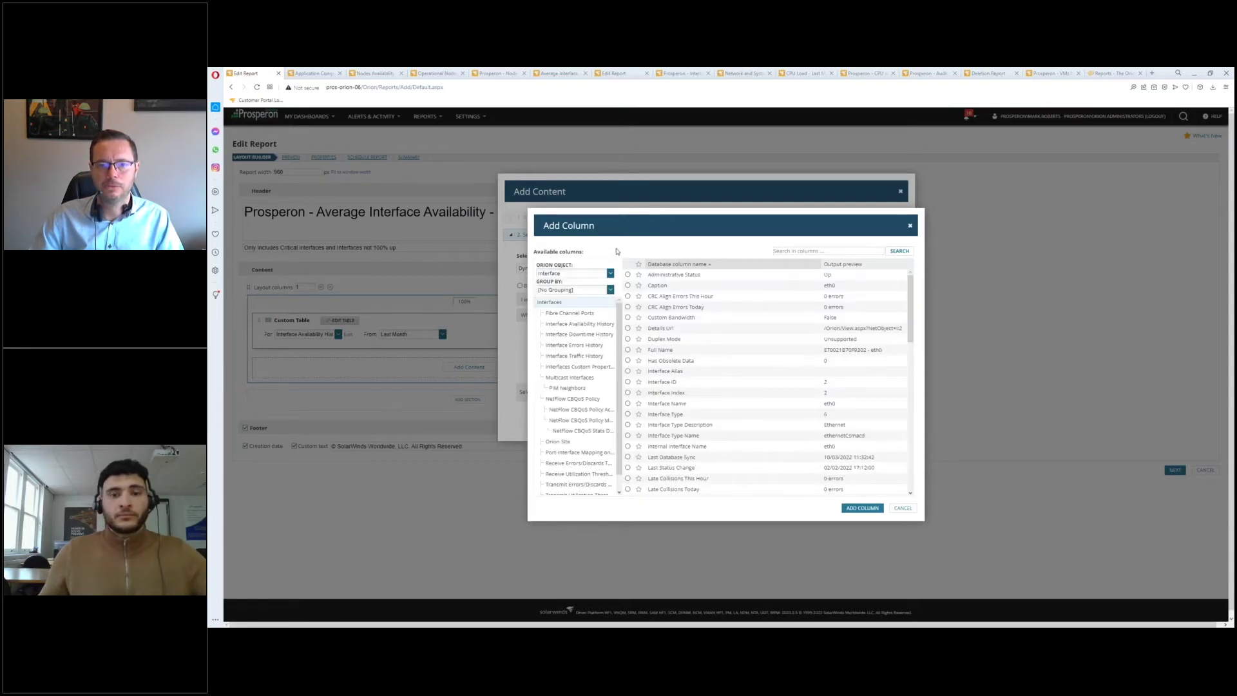
{"action": "left_click", "coordinate": [580, 323]}
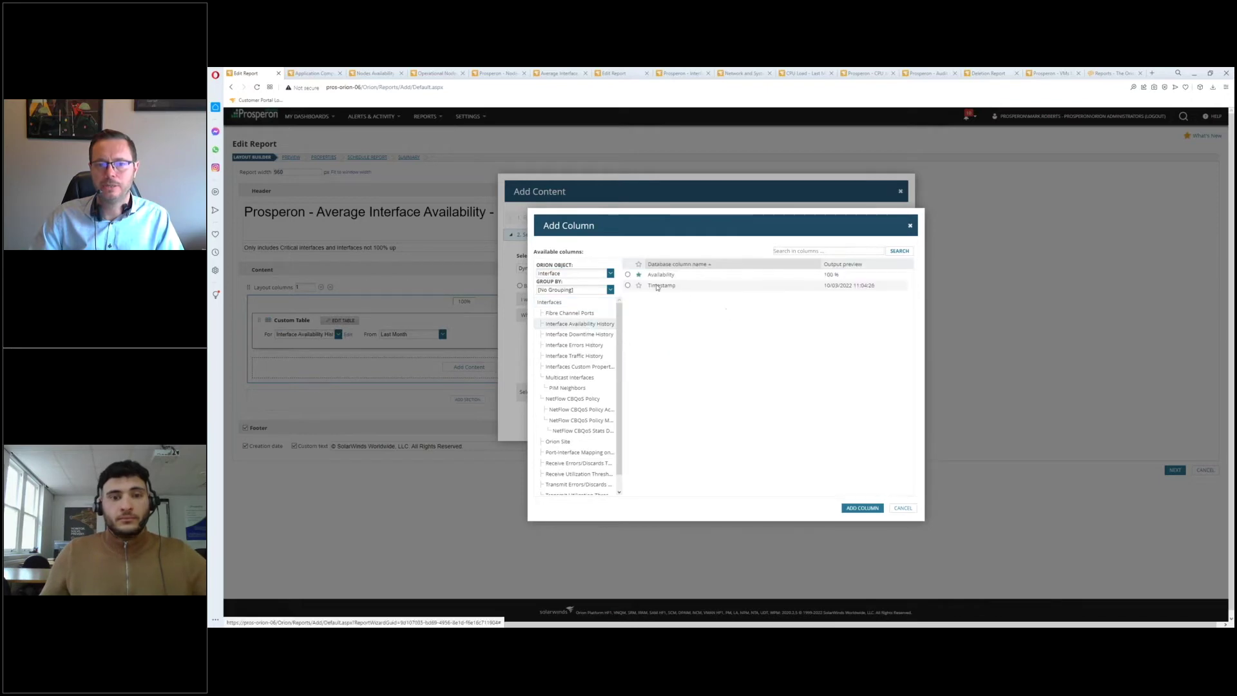
{"action": "left_click", "coordinate": [629, 275]}
{"action": "left_click", "coordinate": [861, 508]}
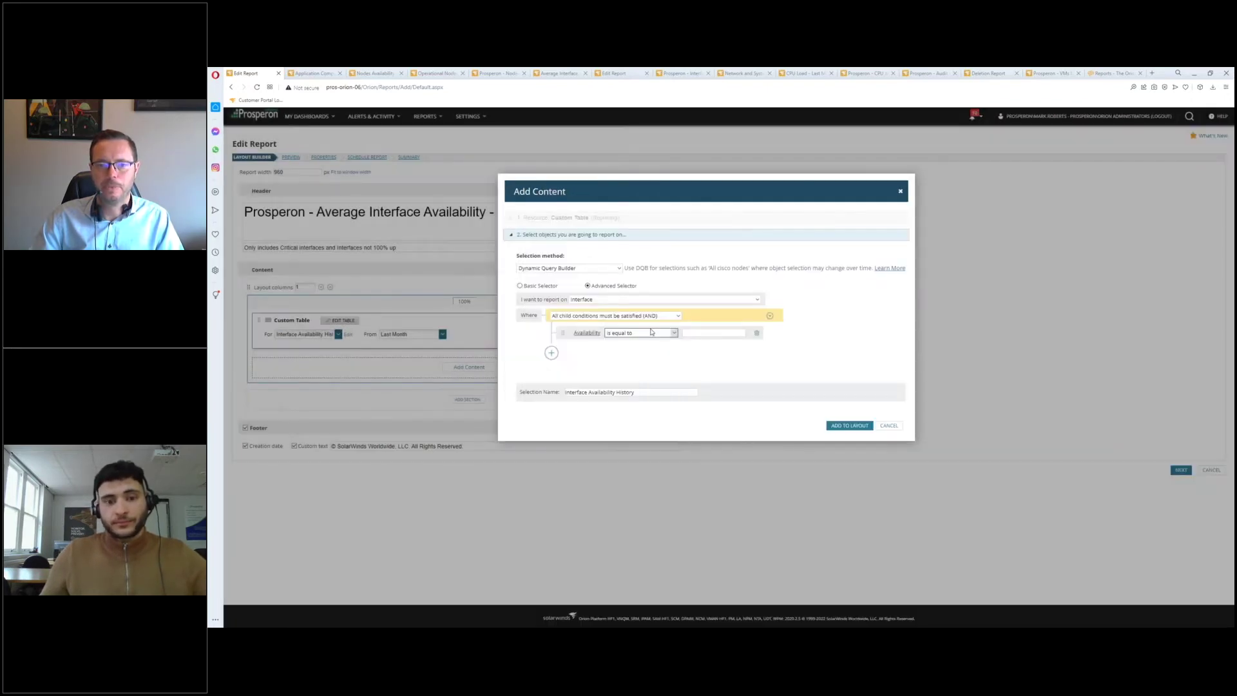
Set the Availability condition to "is not equal to" 100
{"action": "left_click", "coordinate": [641, 333]}
{"action": "left_click", "coordinate": [642, 348]}
{"action": "left_click", "coordinate": [705, 332]}
{"action": "type", "text": "100"}
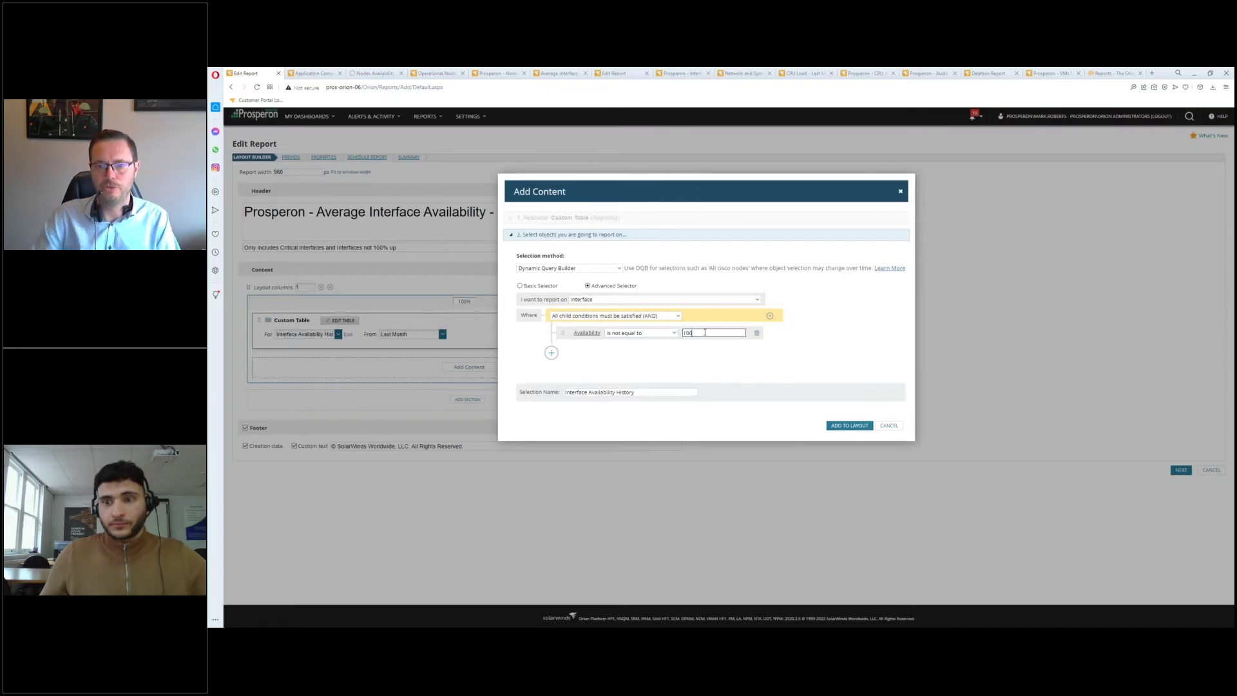
Add a simple condition requiring the interface custom property CriticalInterface to be equal to Yes
{"action": "left_click", "coordinate": [551, 353]}
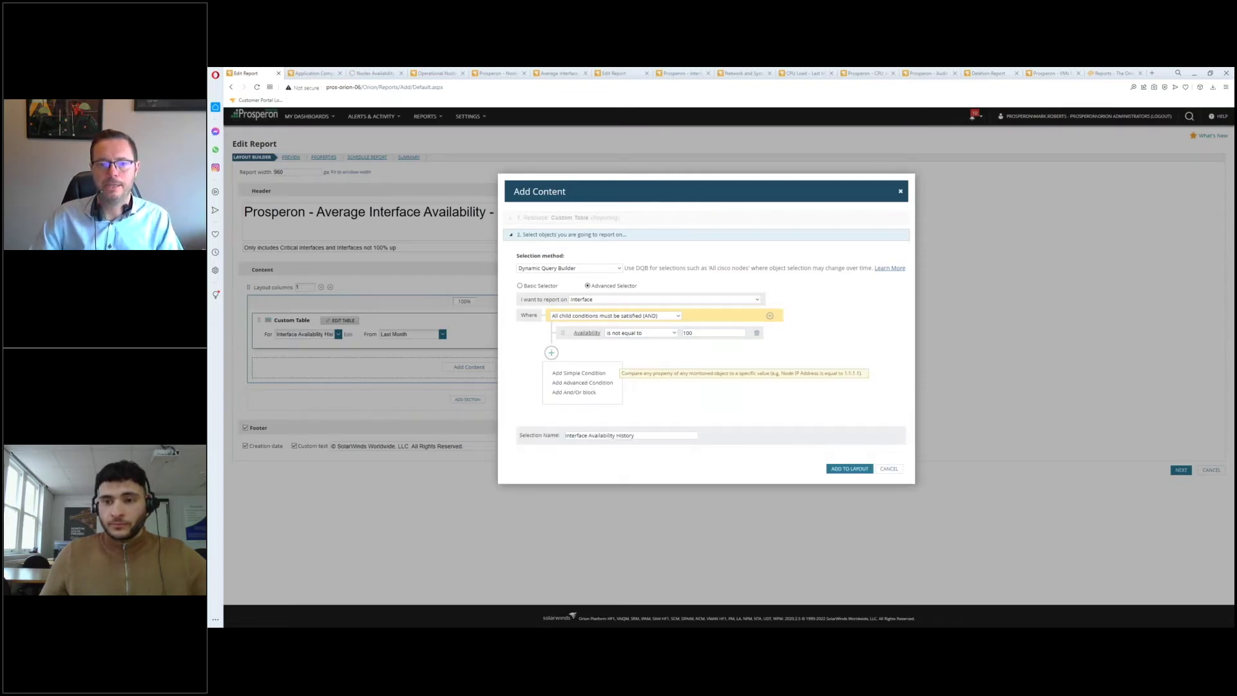
{"action": "left_click", "coordinate": [607, 373]}
{"action": "left_click", "coordinate": [593, 353]}
{"action": "left_click", "coordinate": [583, 369]}
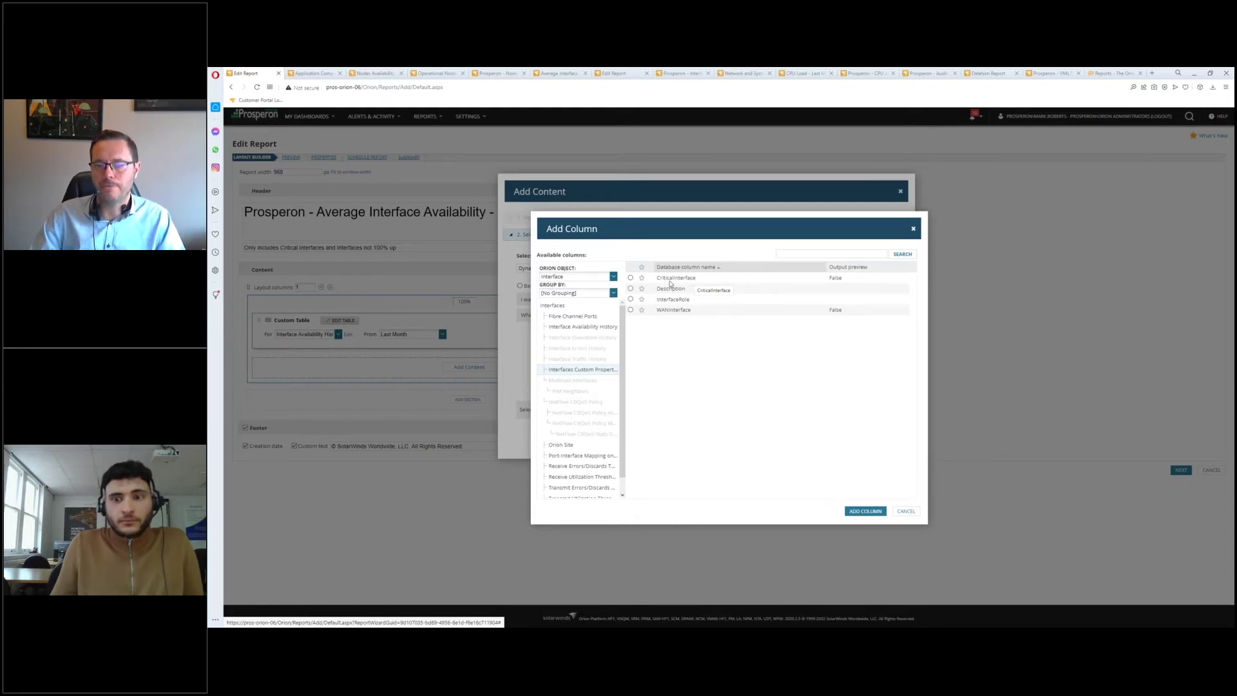
{"action": "left_click", "coordinate": [631, 278]}
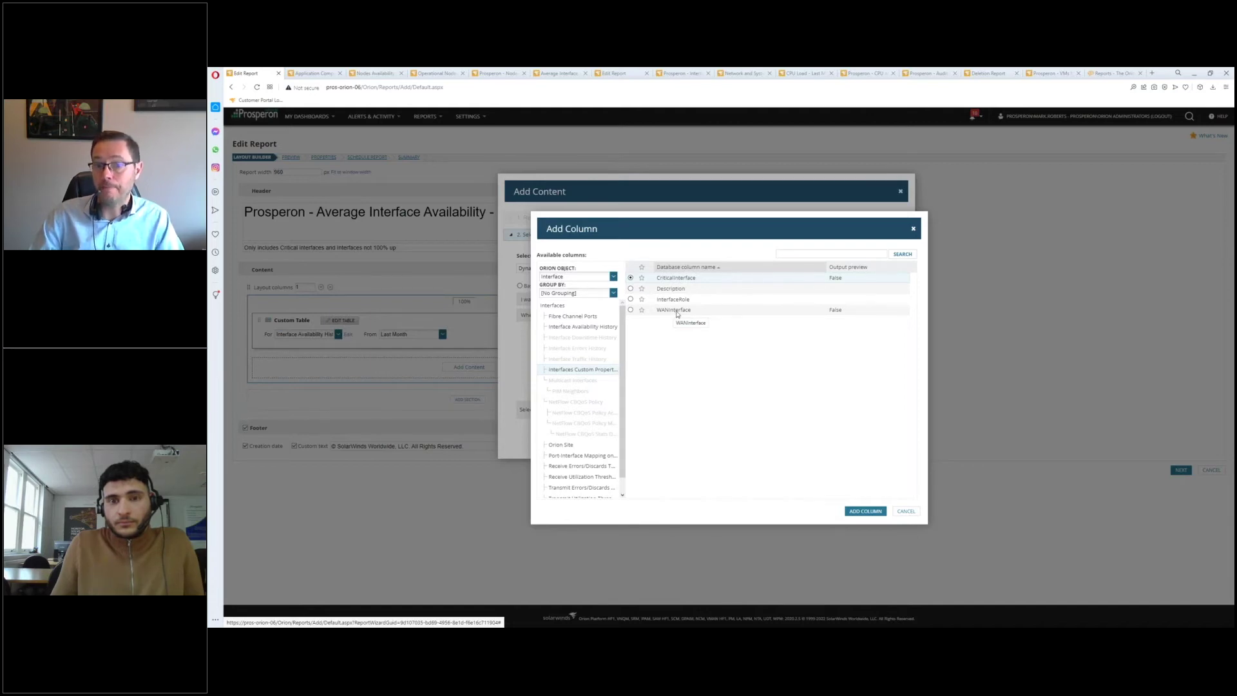
{"action": "left_click", "coordinate": [864, 516]}
{"action": "left_click", "coordinate": [674, 350]}
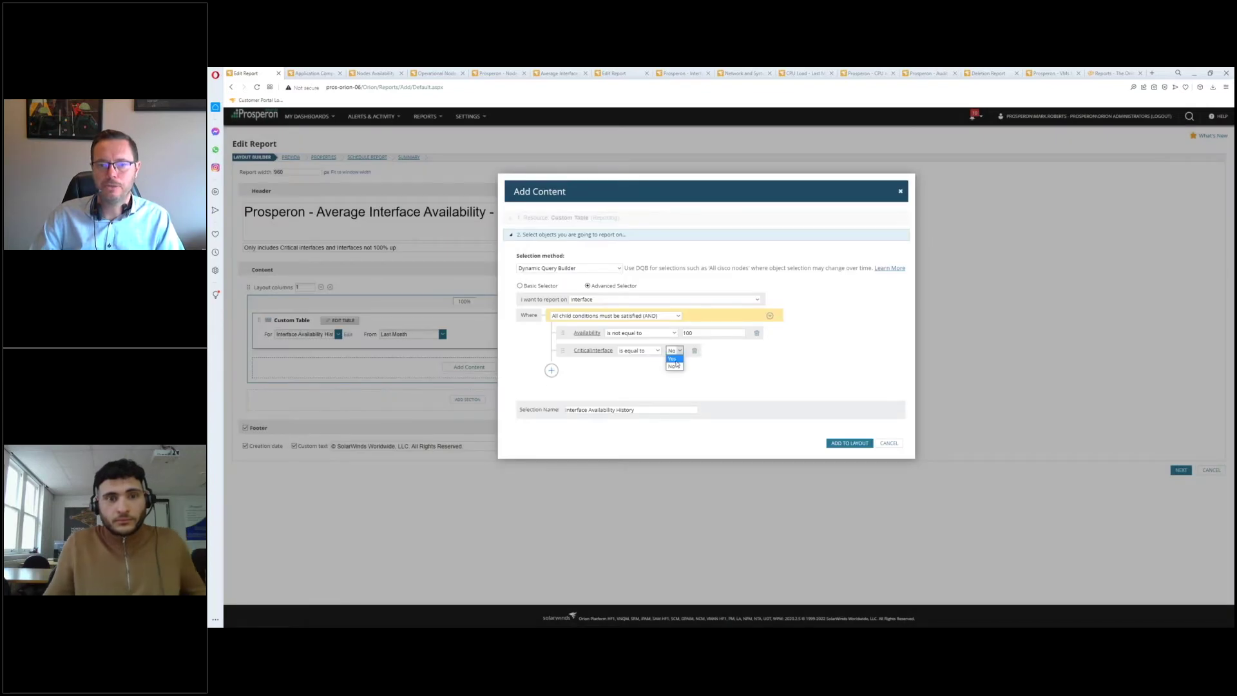
{"action": "left_click", "coordinate": [672, 365]}
Name the selection "Interface Availability History - Critical" and add it to the report layout
{"action": "left_click", "coordinate": [652, 413]}
{"action": "type", "text": "- Critical"}
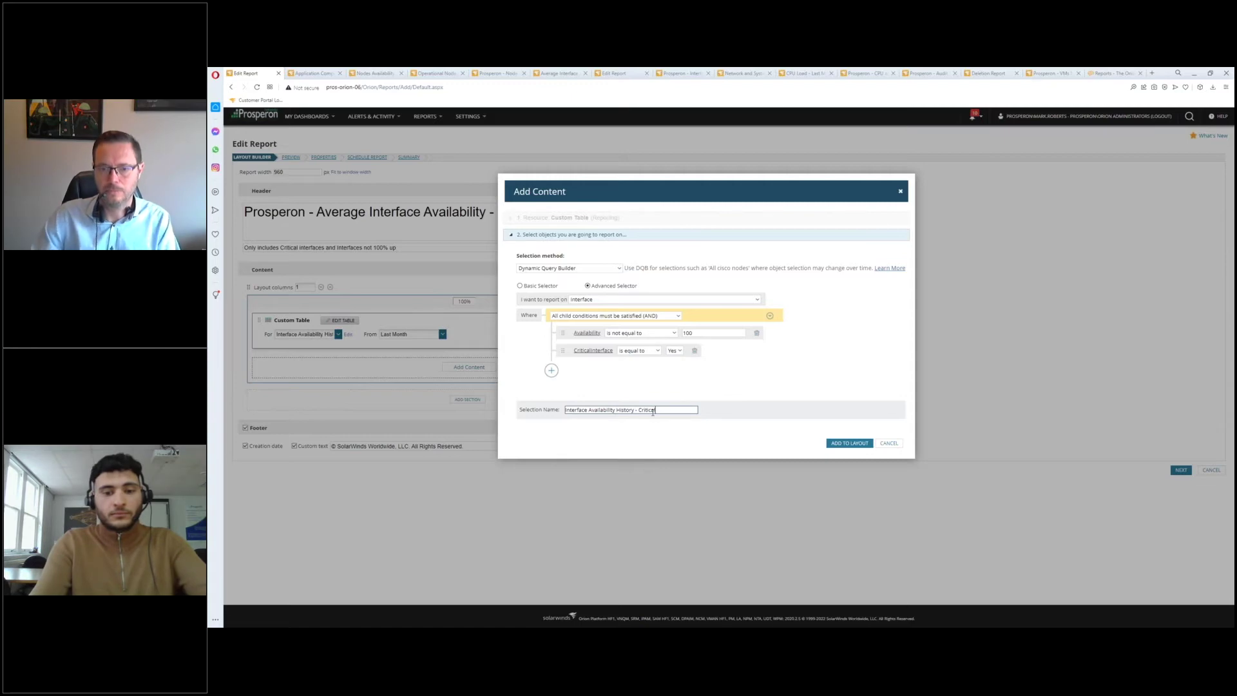
{"action": "left_click", "coordinate": [823, 451]}
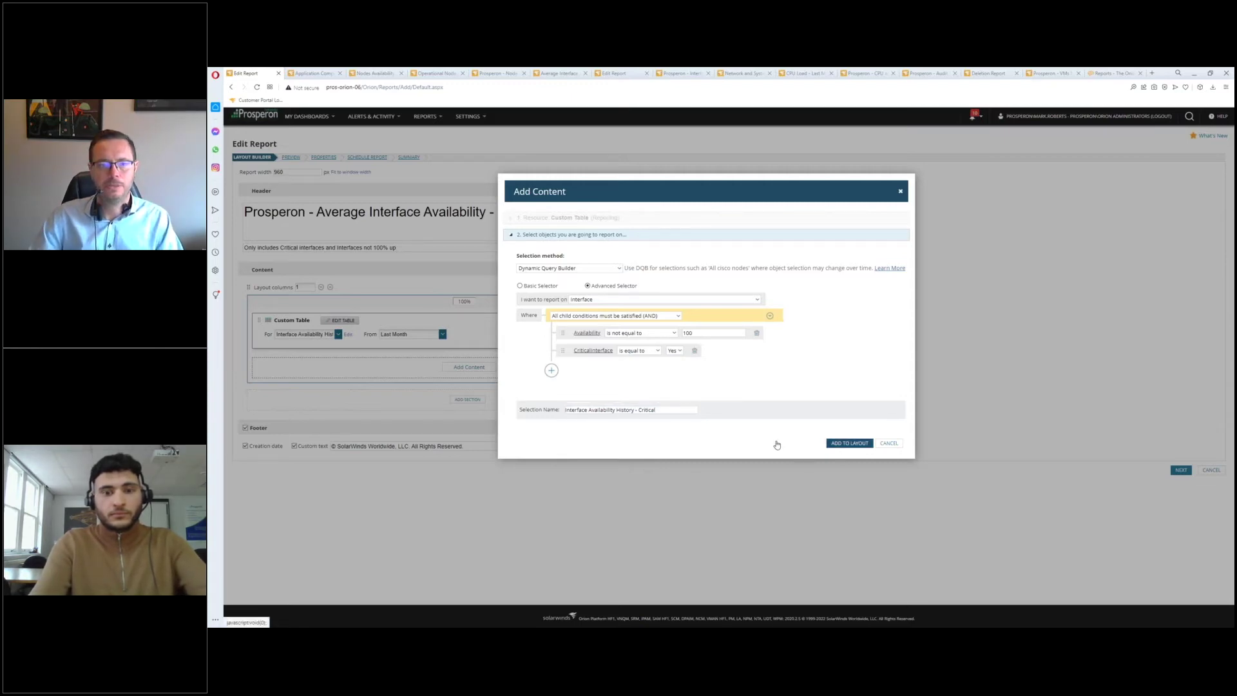
{"action": "left_click", "coordinate": [850, 443]}
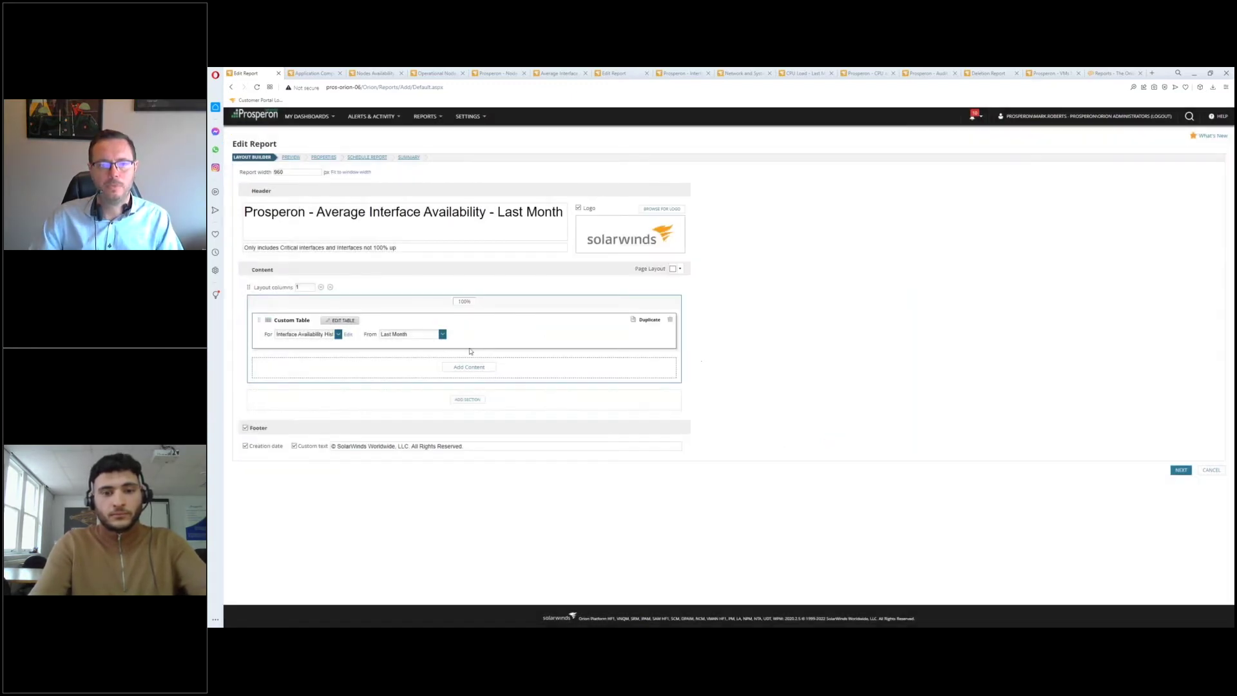
Open the custom table for editing and select WANInterface from Interfaces Custom Properties as a new column
{"action": "left_click", "coordinate": [346, 322]}
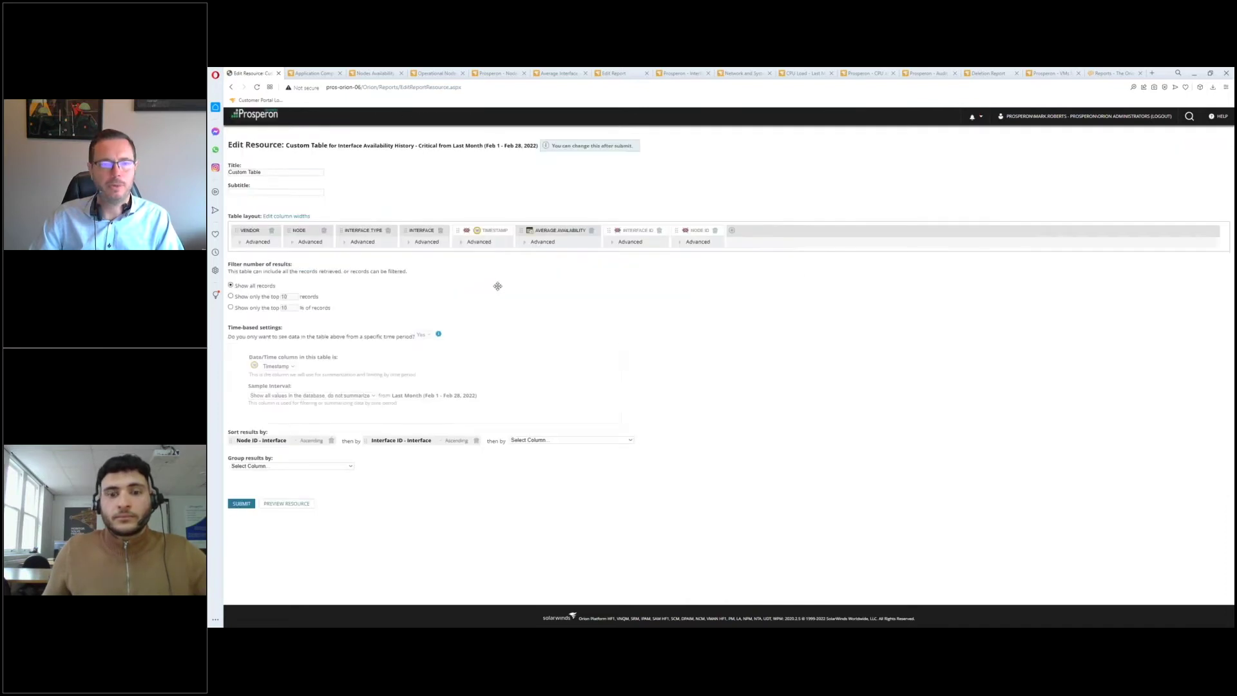
{"action": "left_click", "coordinate": [732, 232]}
{"action": "left_click", "coordinate": [580, 369]}
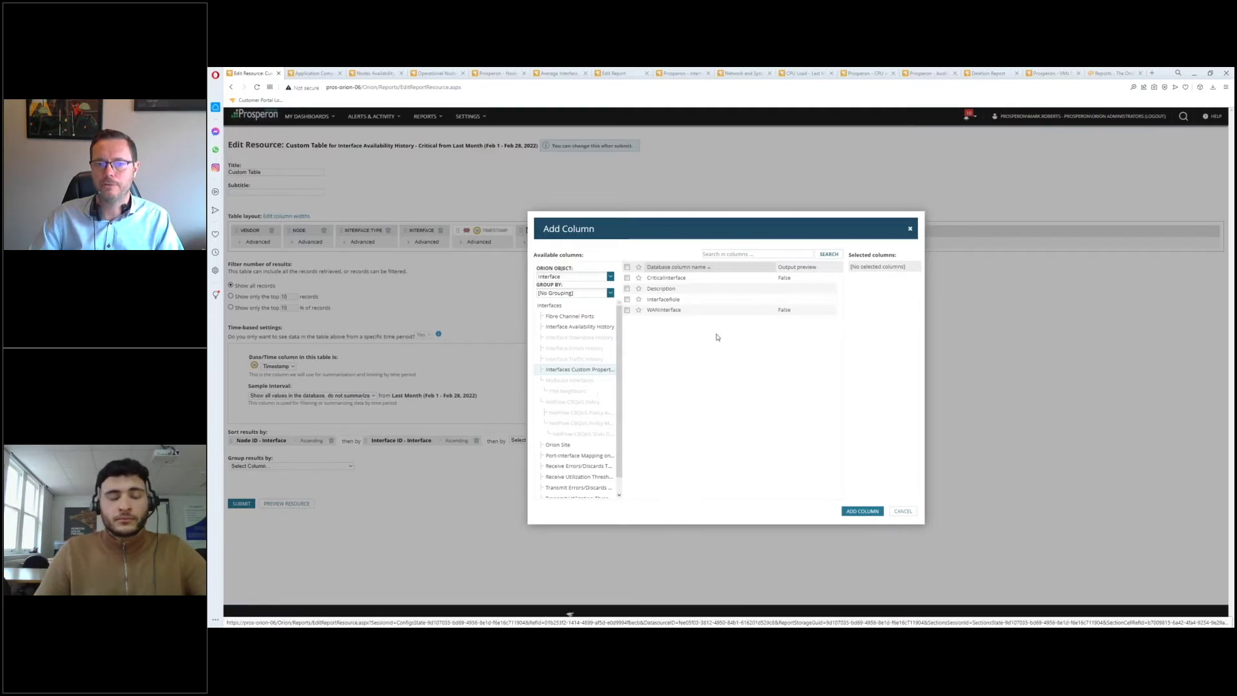
{"action": "left_click", "coordinate": [627, 310]}
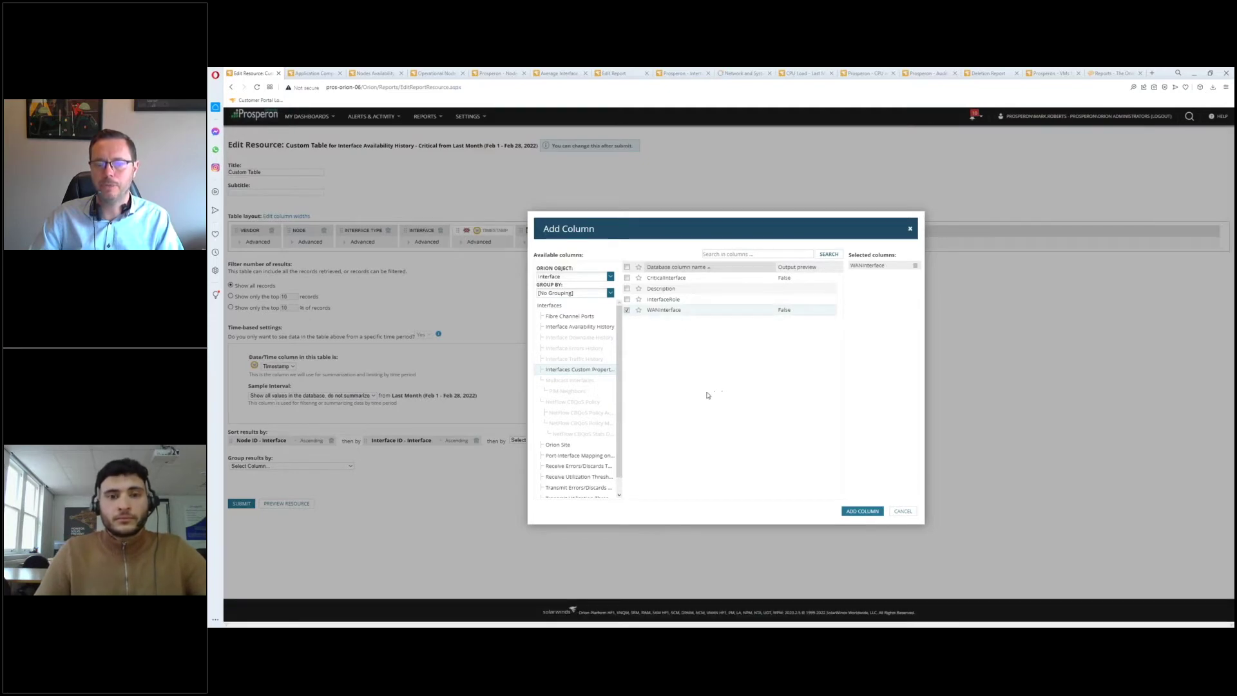
Select Site and DeviceRole from the node's Nodes Custom Properties and add the selected columns to the custom table
{"action": "left_click", "coordinate": [580, 276]}
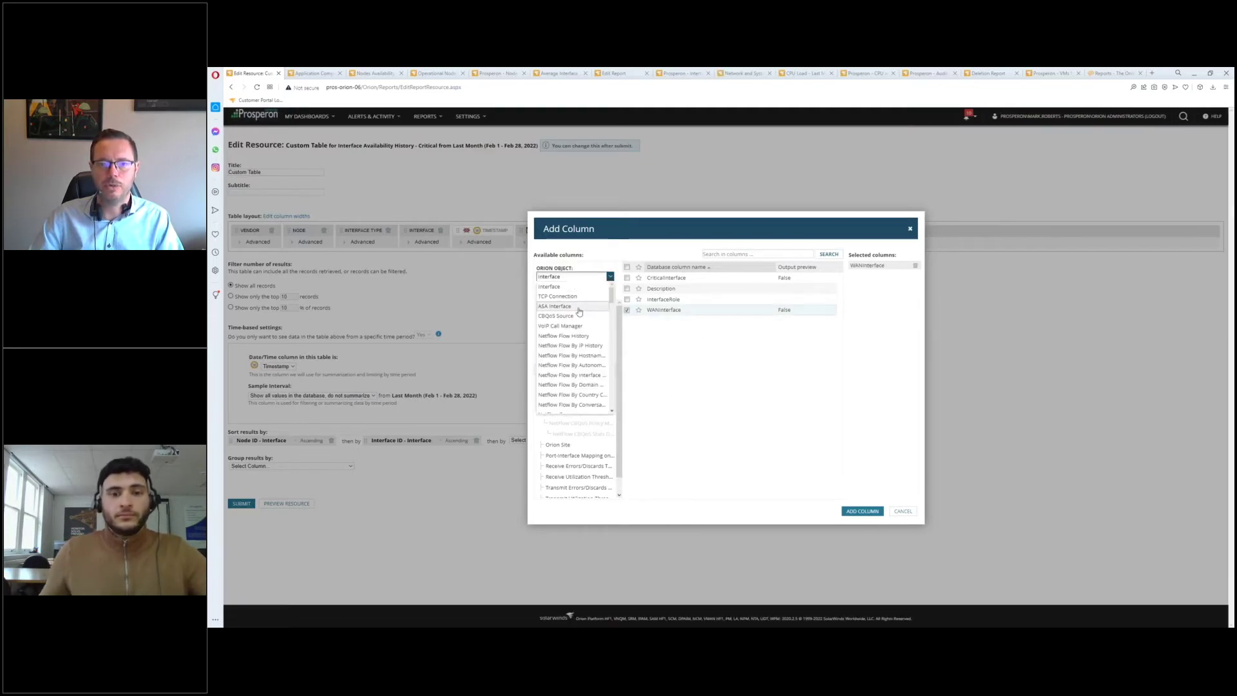
{"action": "scroll", "coordinate": [580, 348], "scroll_direction": "down", "scroll_amount": 2}
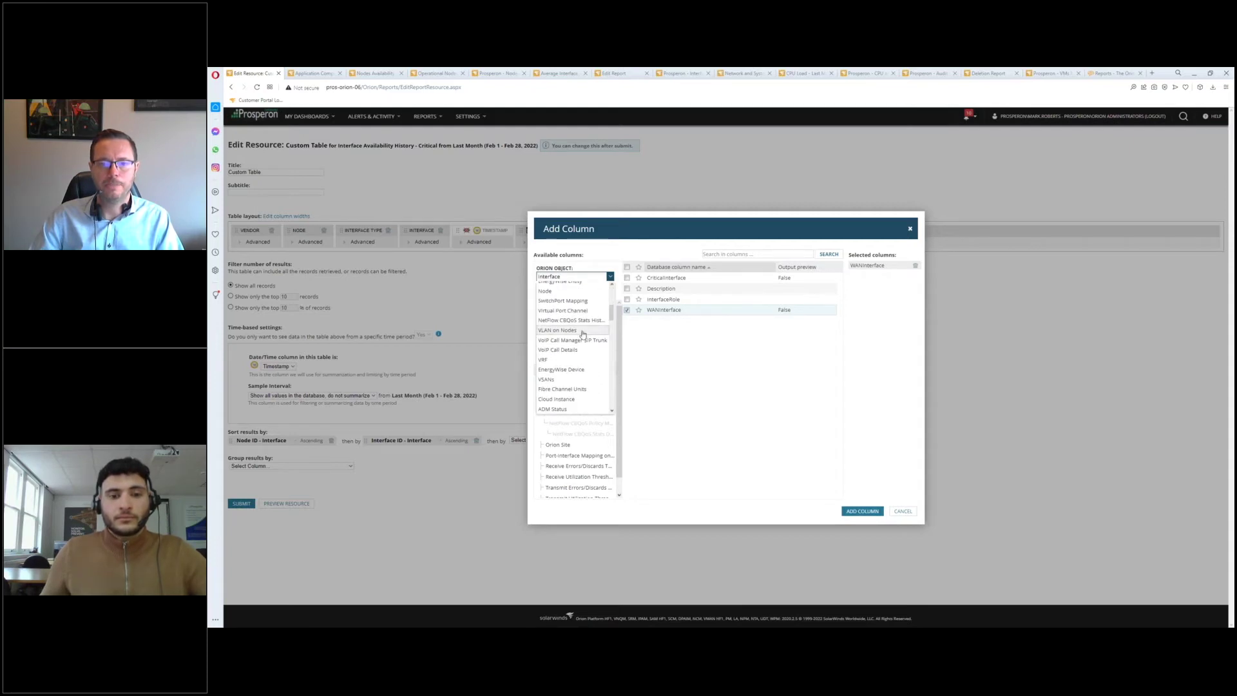
{"action": "left_click", "coordinate": [588, 353]}
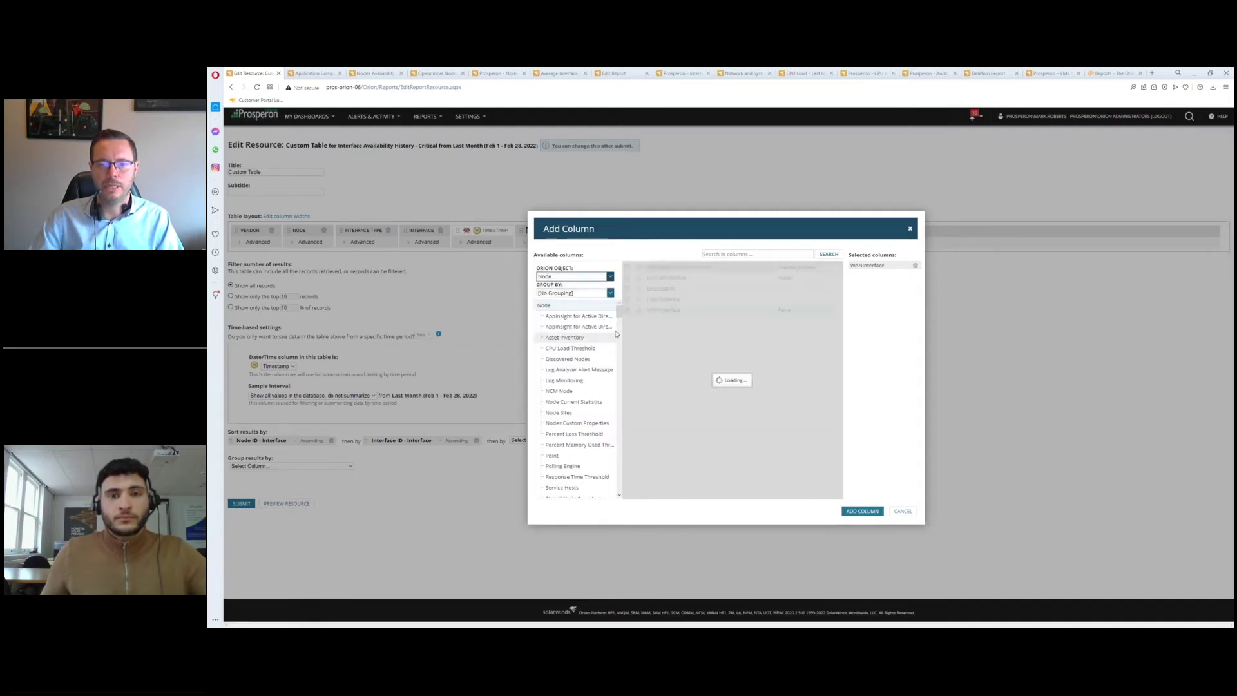
{"action": "left_click_drag", "start_coordinate": [625, 345], "coordinate": [624, 344]}
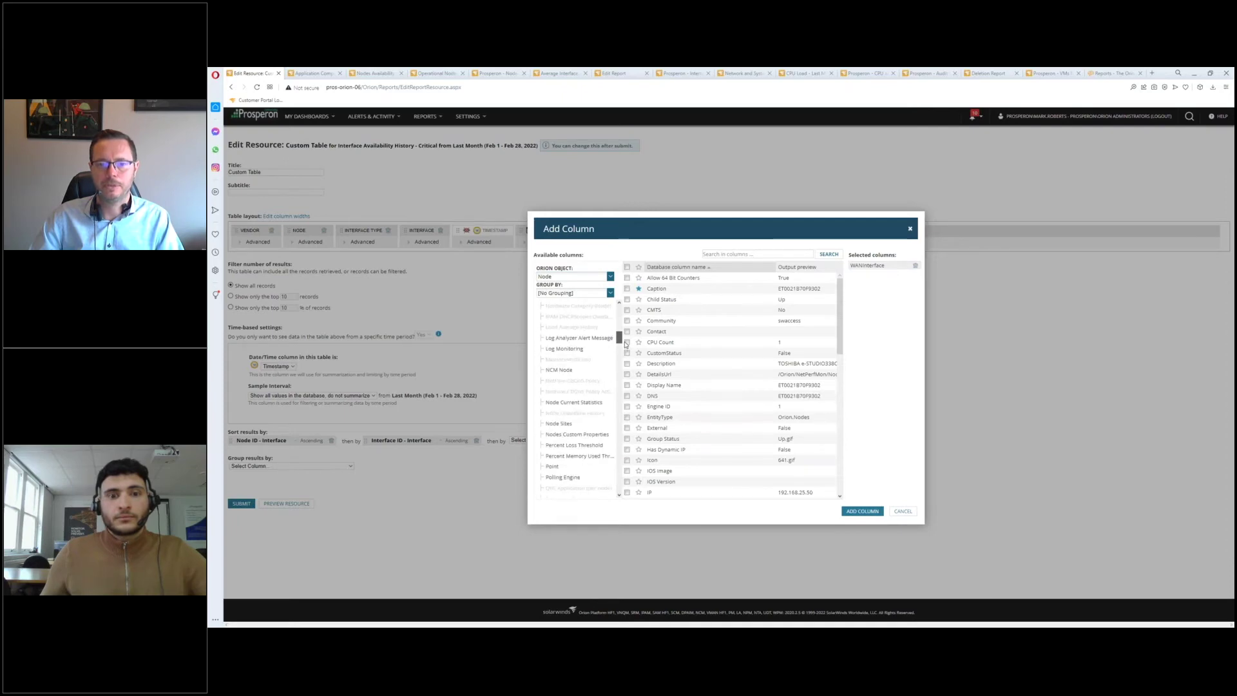
{"action": "scroll", "coordinate": [580, 386], "scroll_direction": "down", "scroll_amount": 1}
{"action": "left_click", "coordinate": [567, 408]}
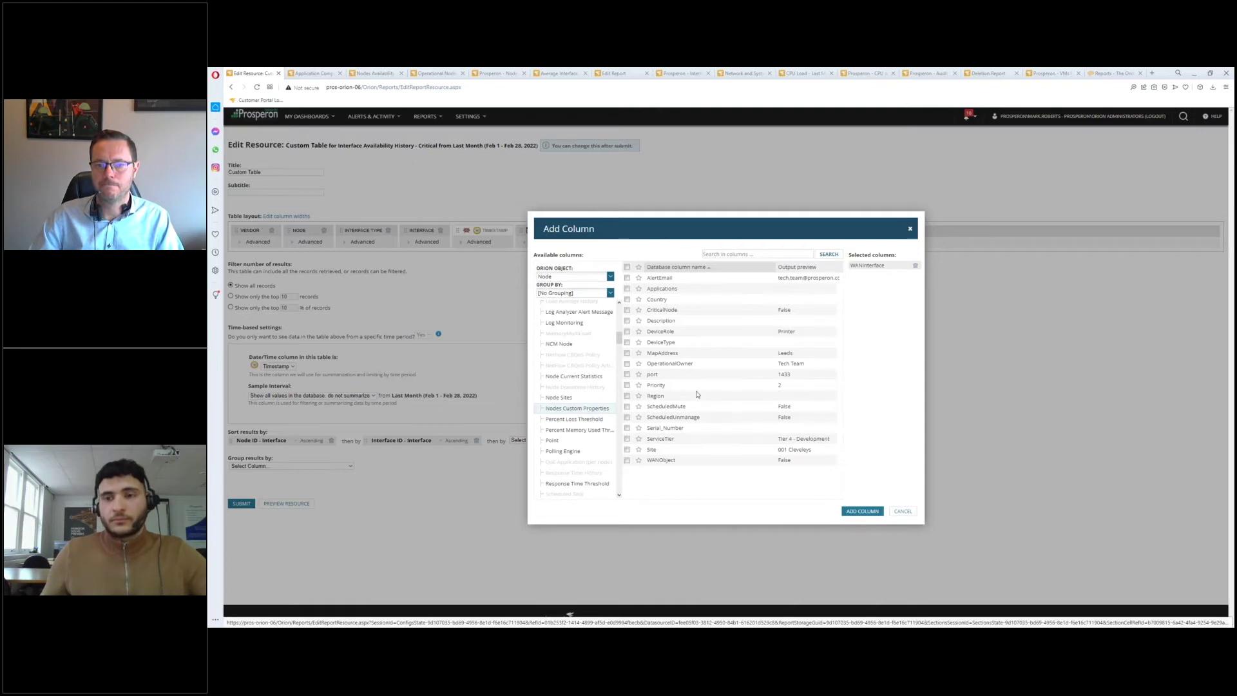
{"action": "left_click", "coordinate": [627, 451]}
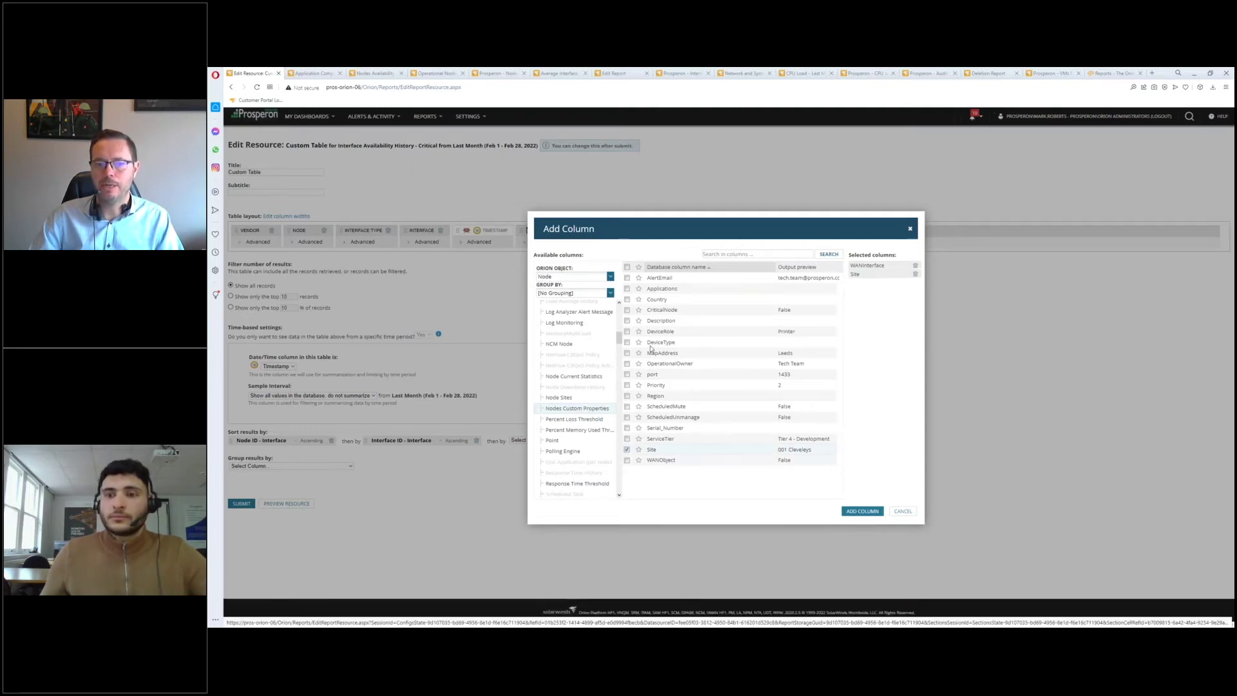
{"action": "left_click", "coordinate": [627, 331]}
{"action": "left_click", "coordinate": [862, 512]}
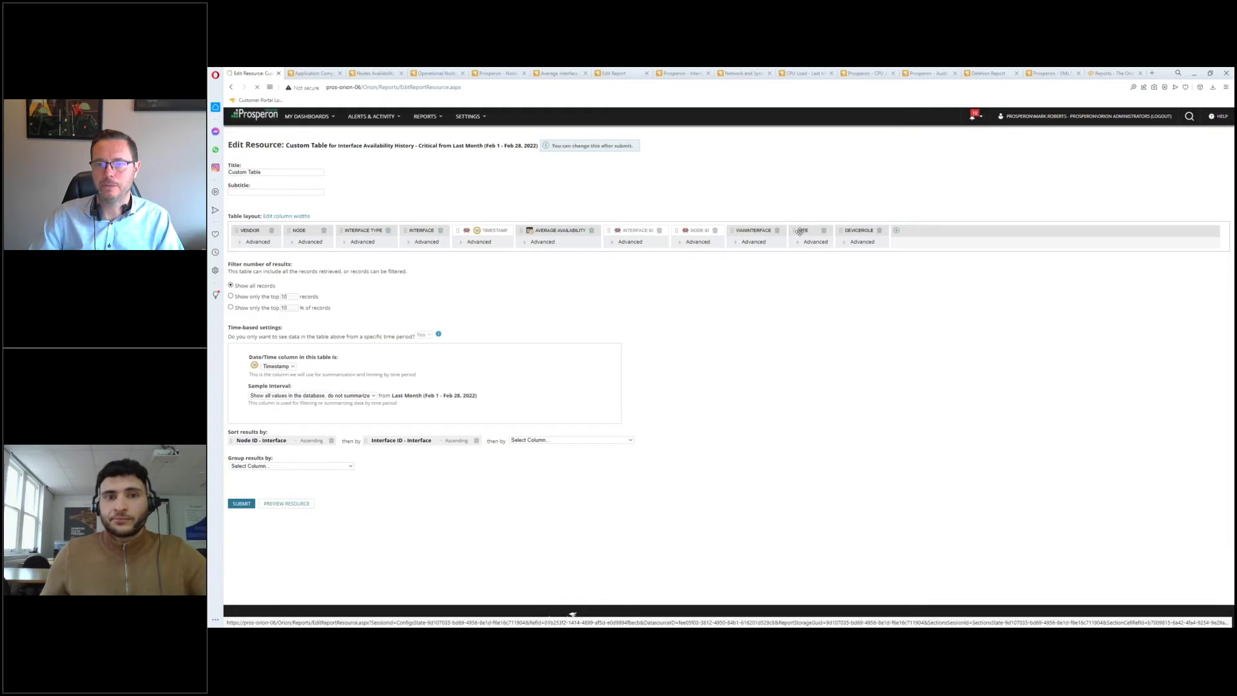
Group the table results by Site - Nodes Custom Properties, then preview and submit the table
{"action": "left_click", "coordinate": [351, 466]}
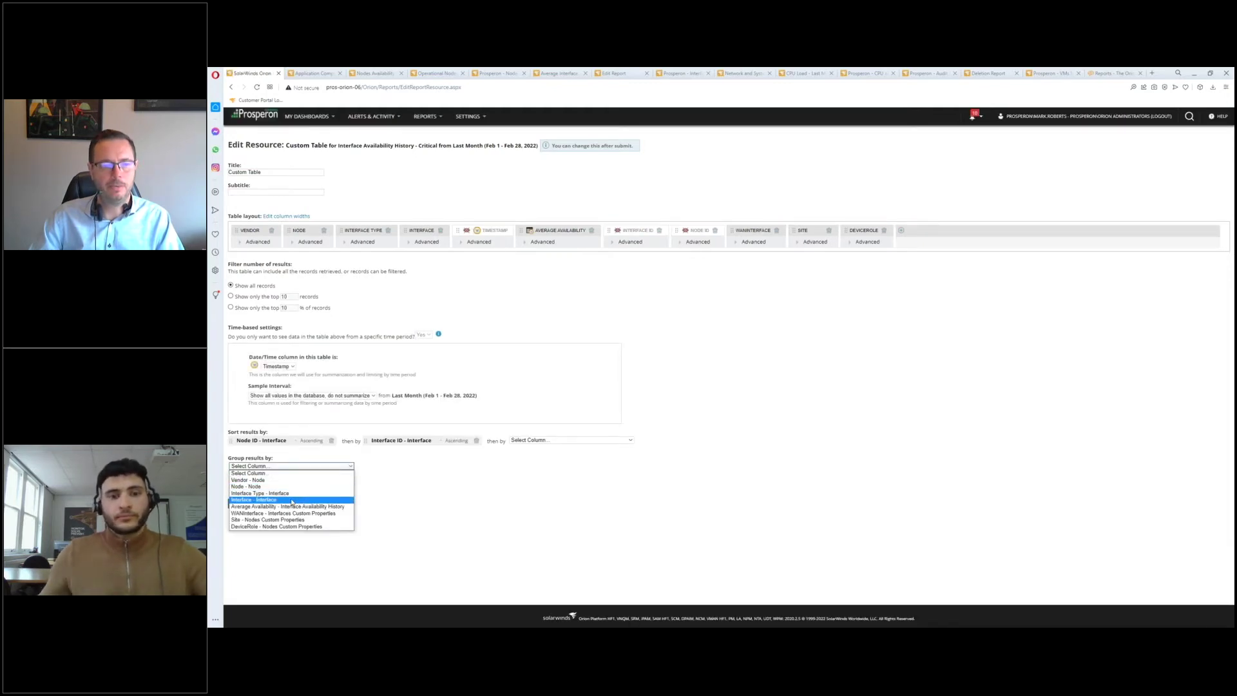
{"action": "left_click", "coordinate": [298, 520]}
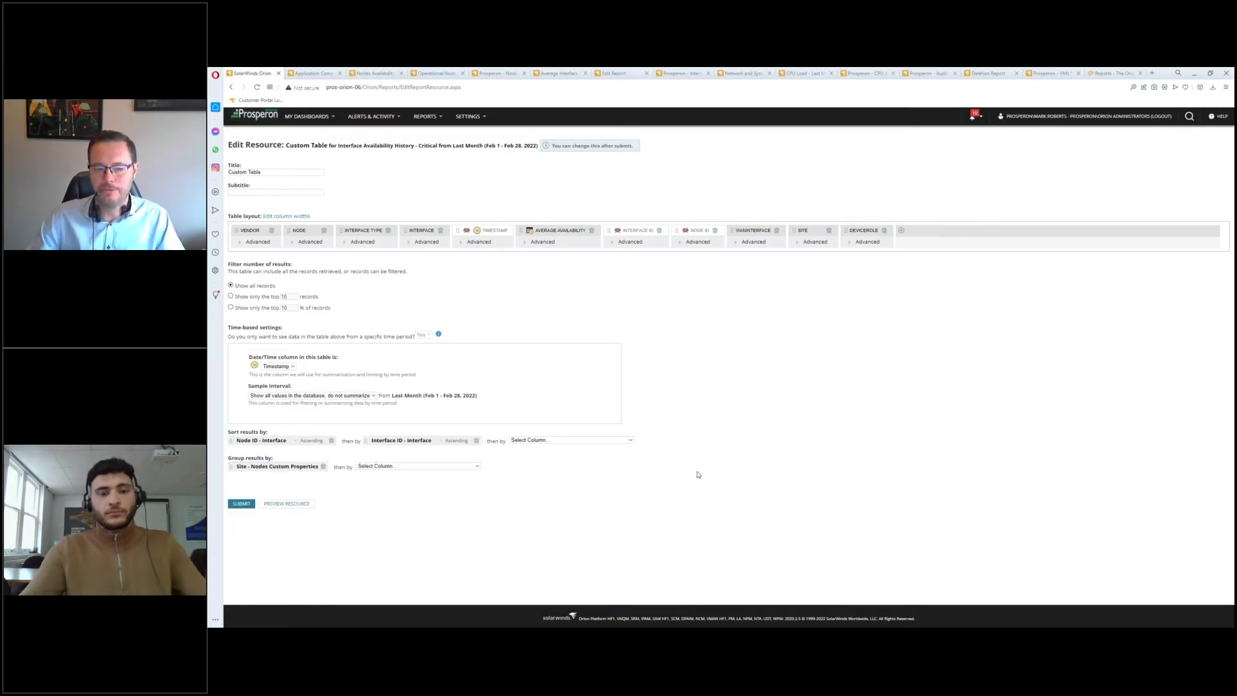
{"action": "left_click", "coordinate": [297, 505]}
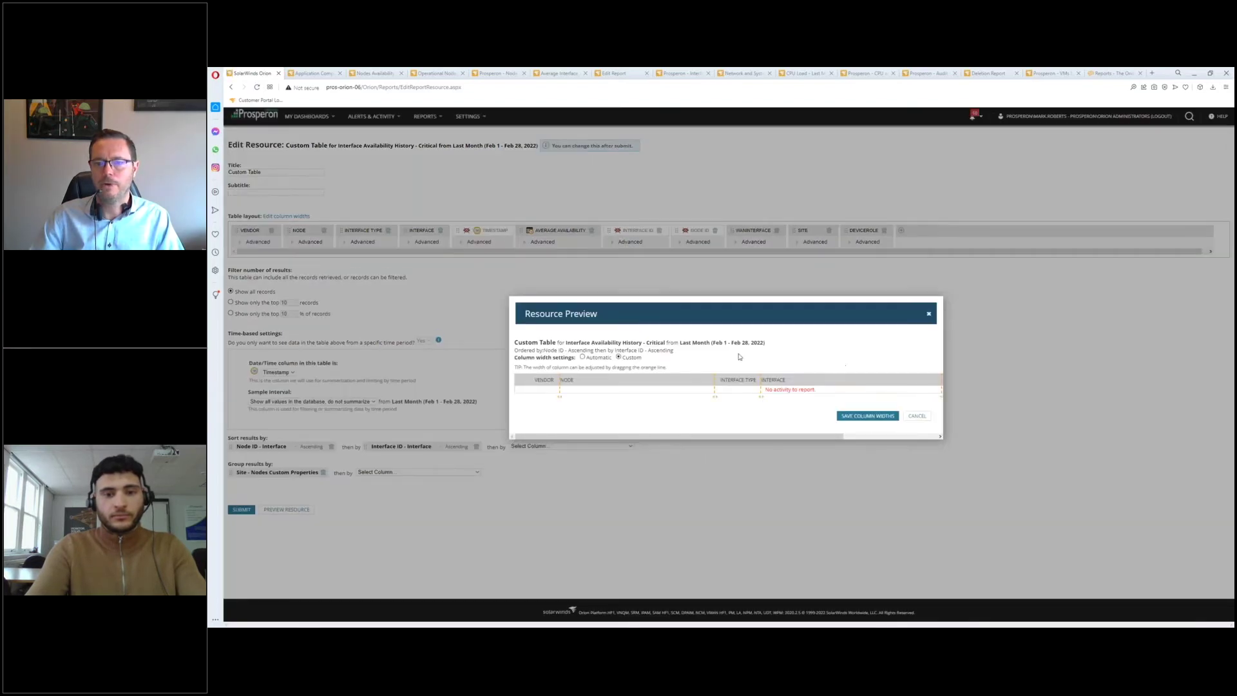
{"action": "left_click", "coordinate": [917, 417]}
{"action": "left_click", "coordinate": [241, 509]}
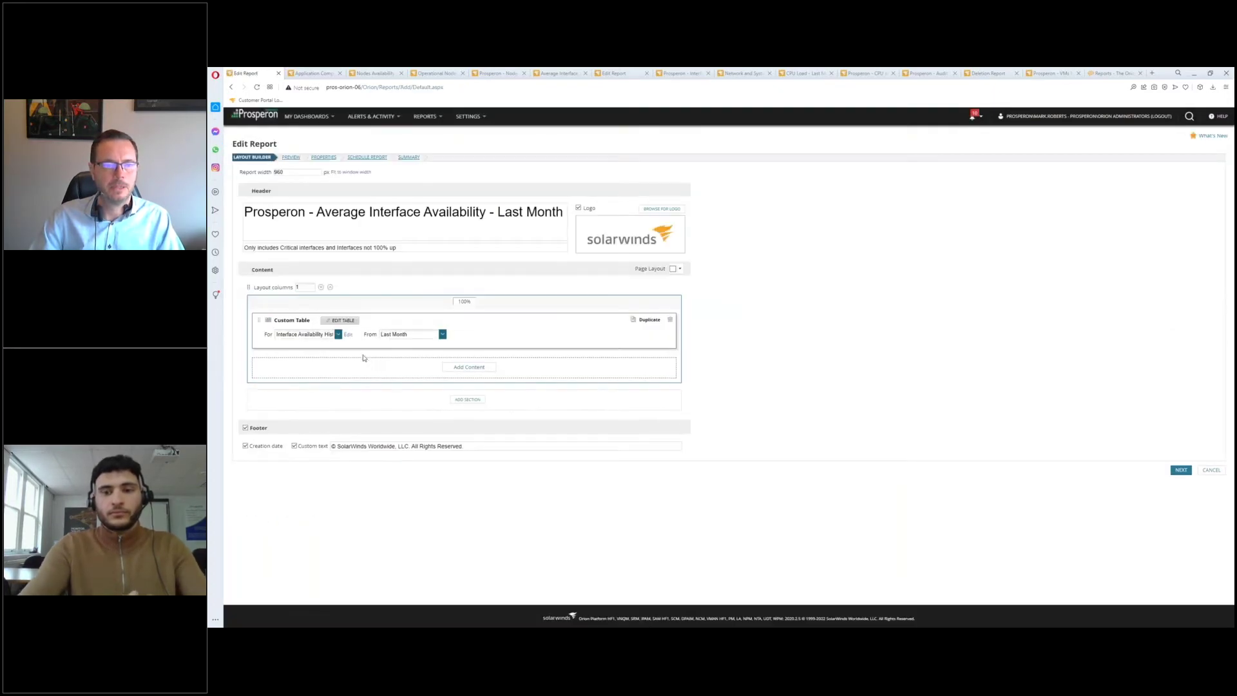
Remove the CriticalInterface condition from the custom table's object selection and apply it to the layout
{"action": "left_click", "coordinate": [348, 335]}
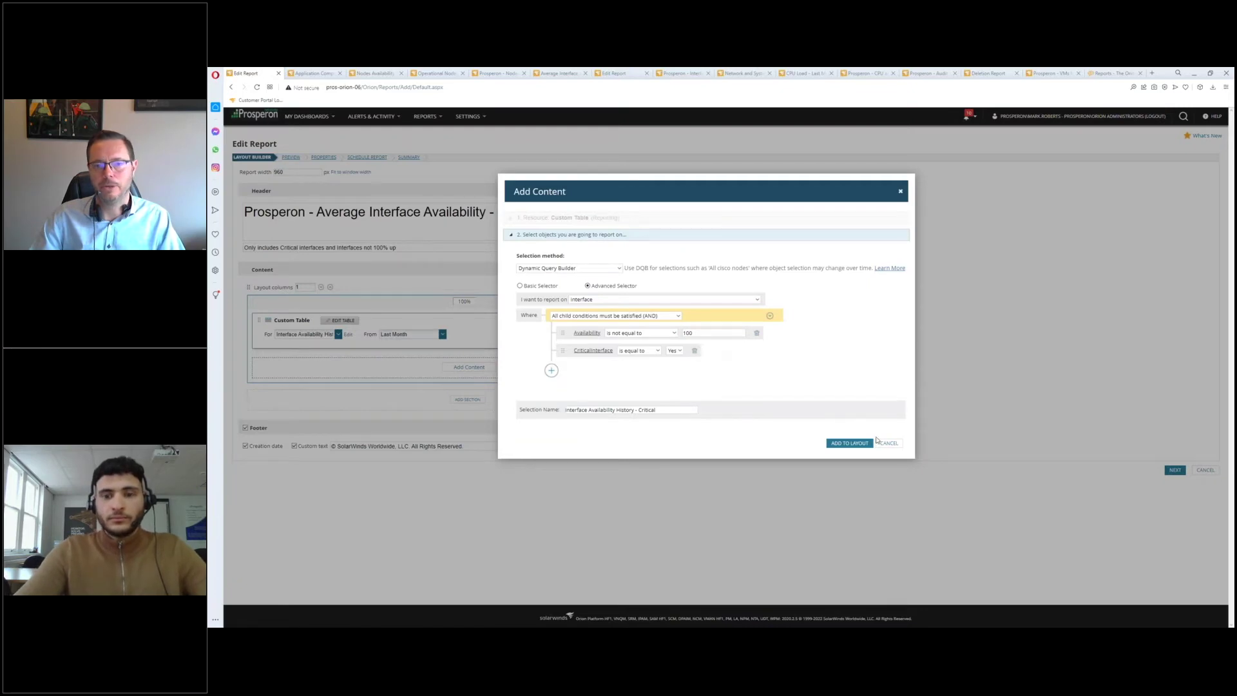
{"action": "left_click", "coordinate": [694, 351]}
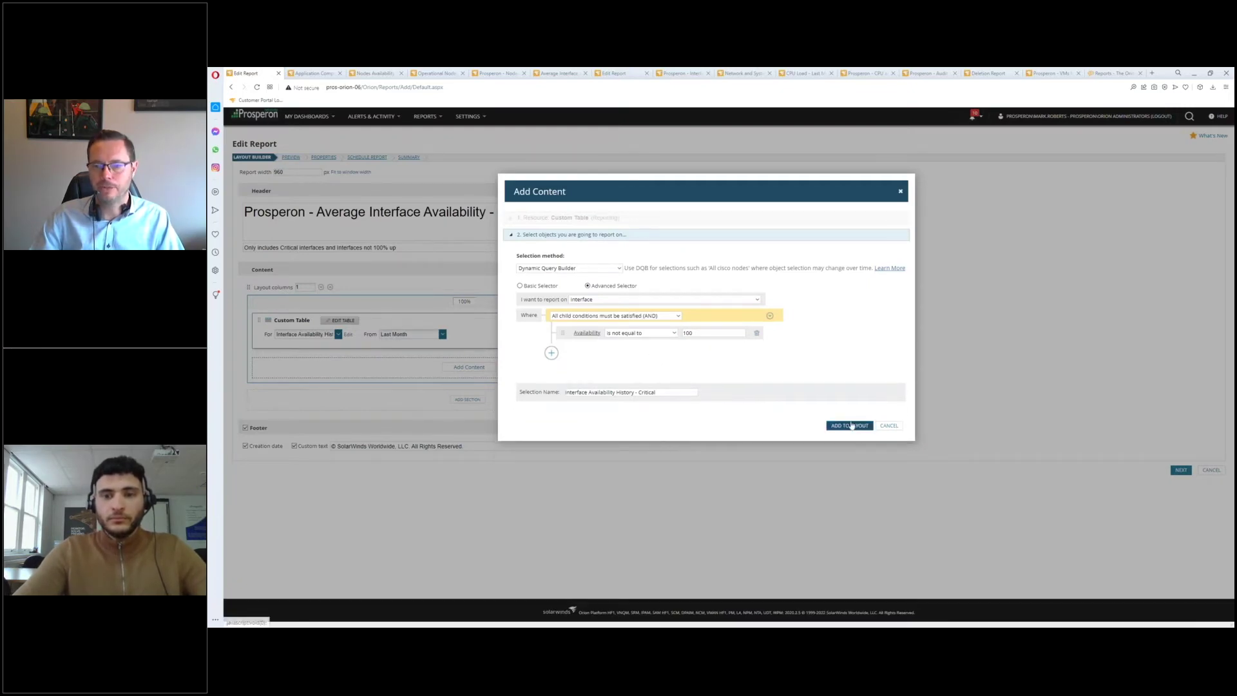
{"action": "left_click", "coordinate": [849, 425]}
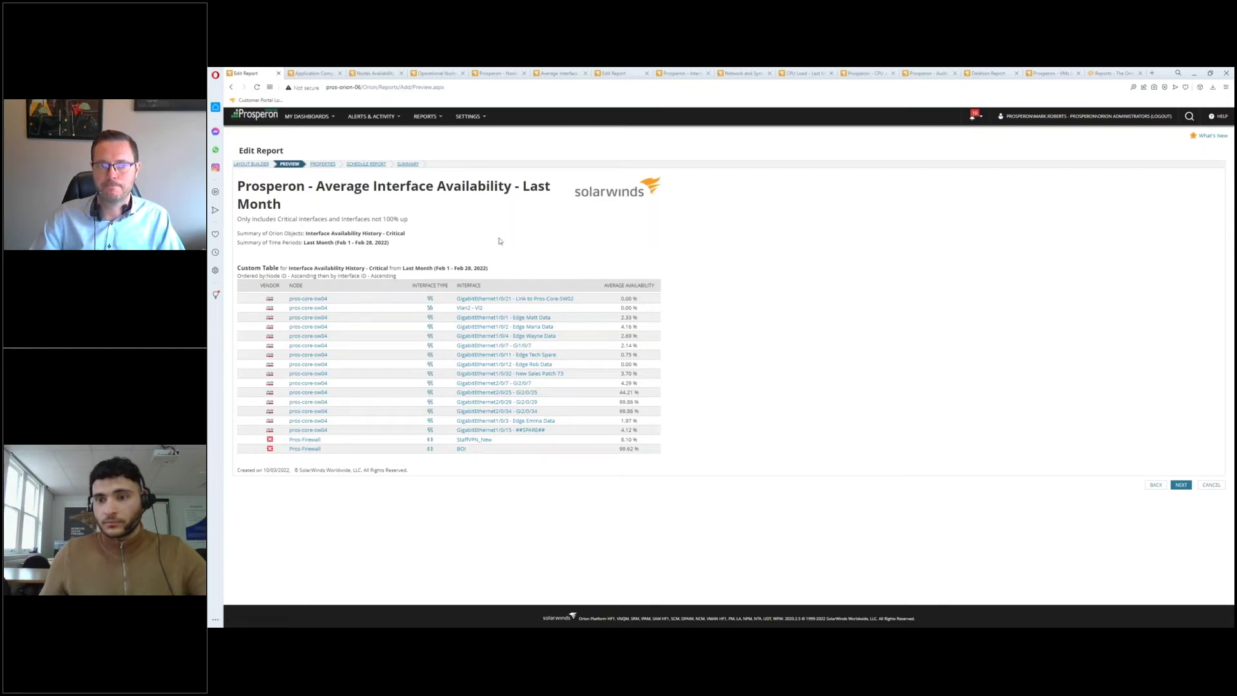
Cancel editing the report, close its browser tab and open the All Reports list
{"action": "left_click", "coordinate": [1215, 487]}
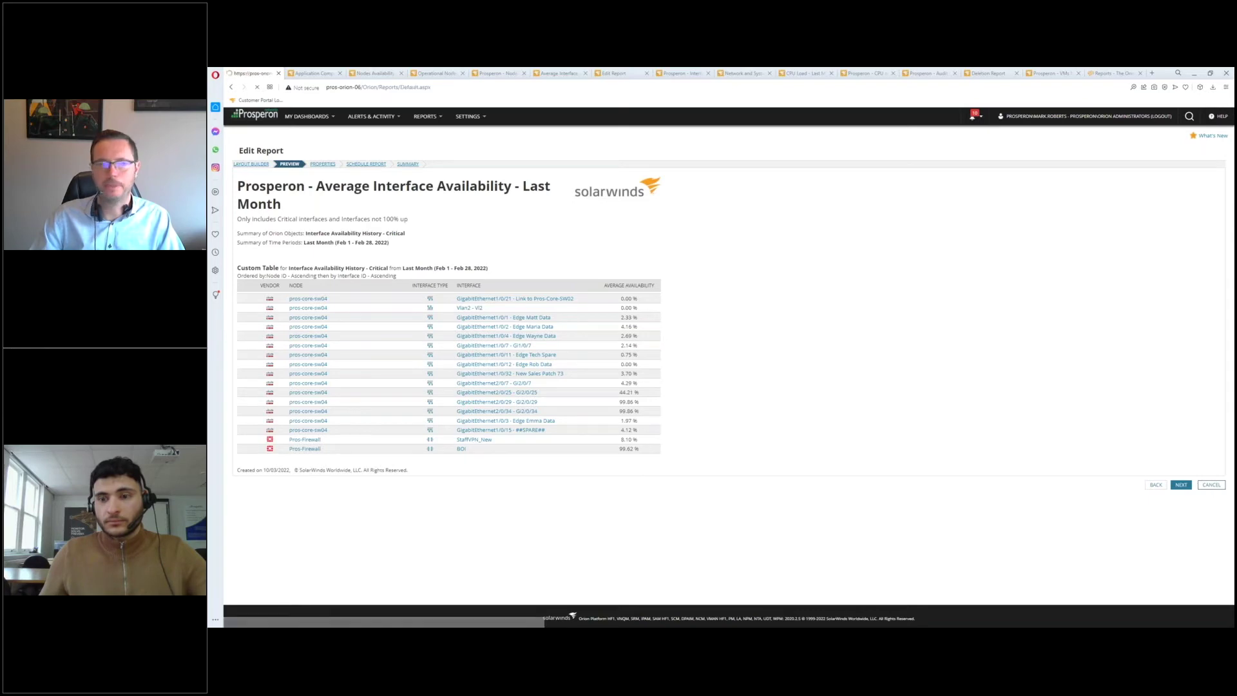
{"action": "key", "text": "ctrl+w"}
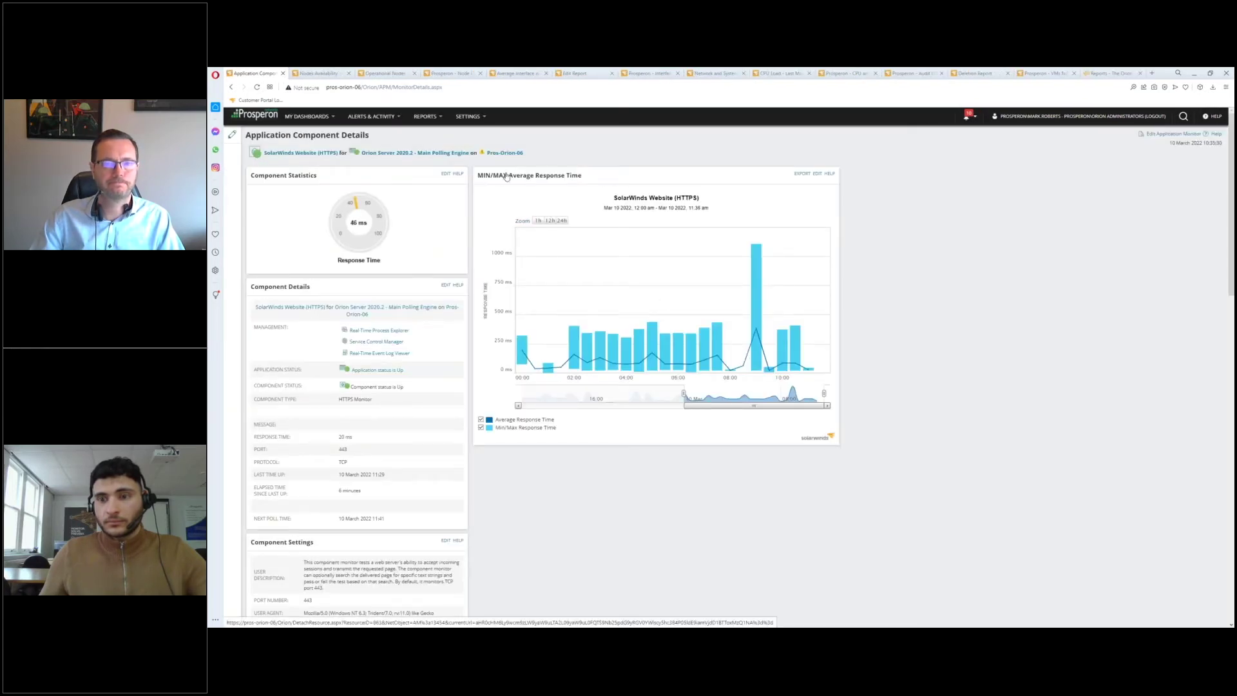
{"action": "left_click", "coordinate": [426, 131]}
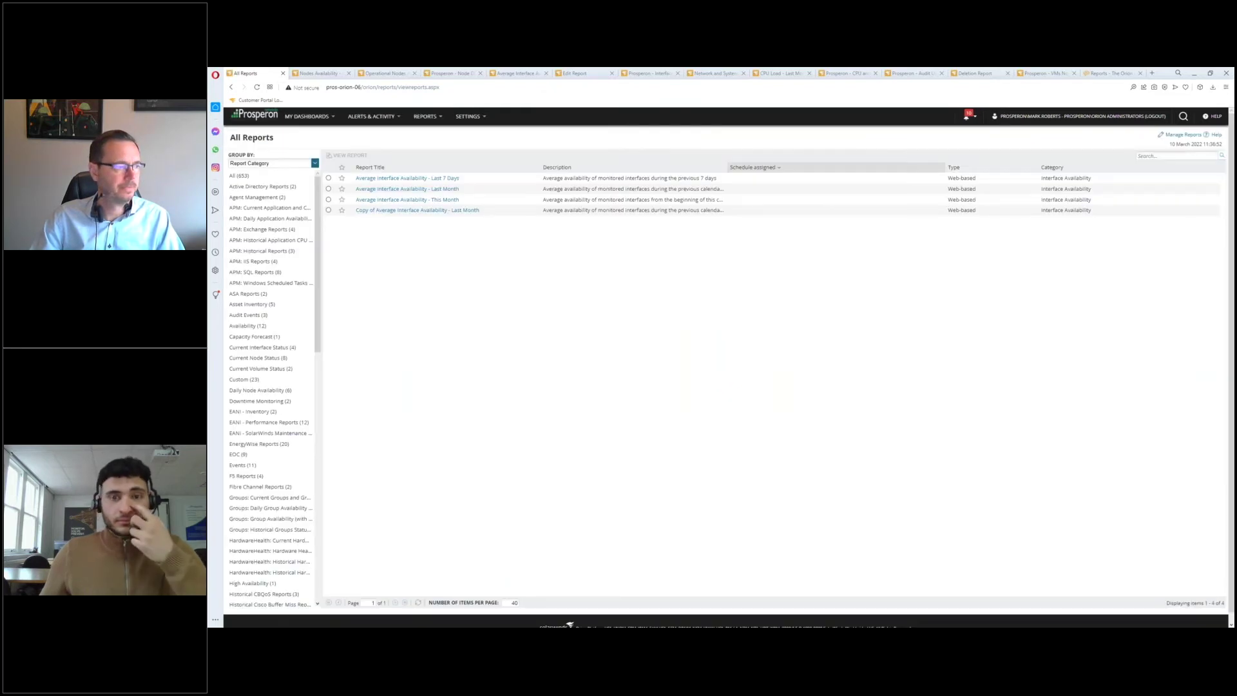
Close the leftover Edit Report tab and switch to the Application Availability - Last Month report
{"action": "left_click", "coordinate": [609, 75]}
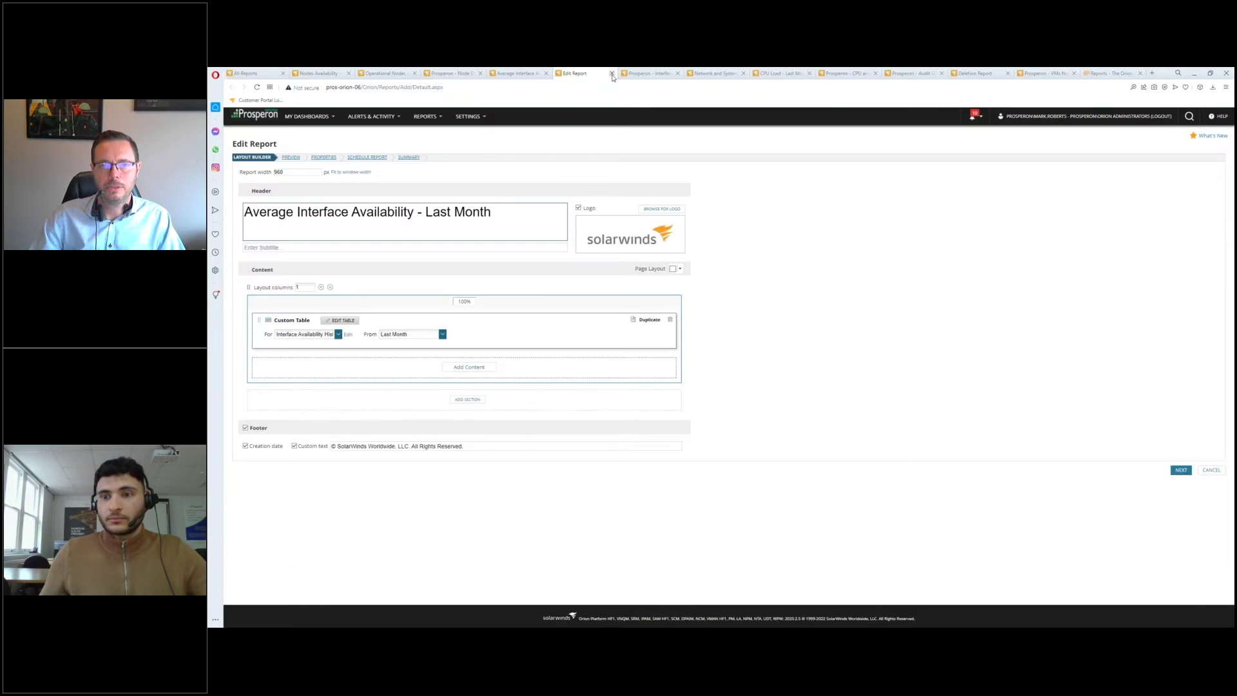
{"action": "left_click", "coordinate": [612, 73]}
{"action": "left_click", "coordinate": [581, 74]}
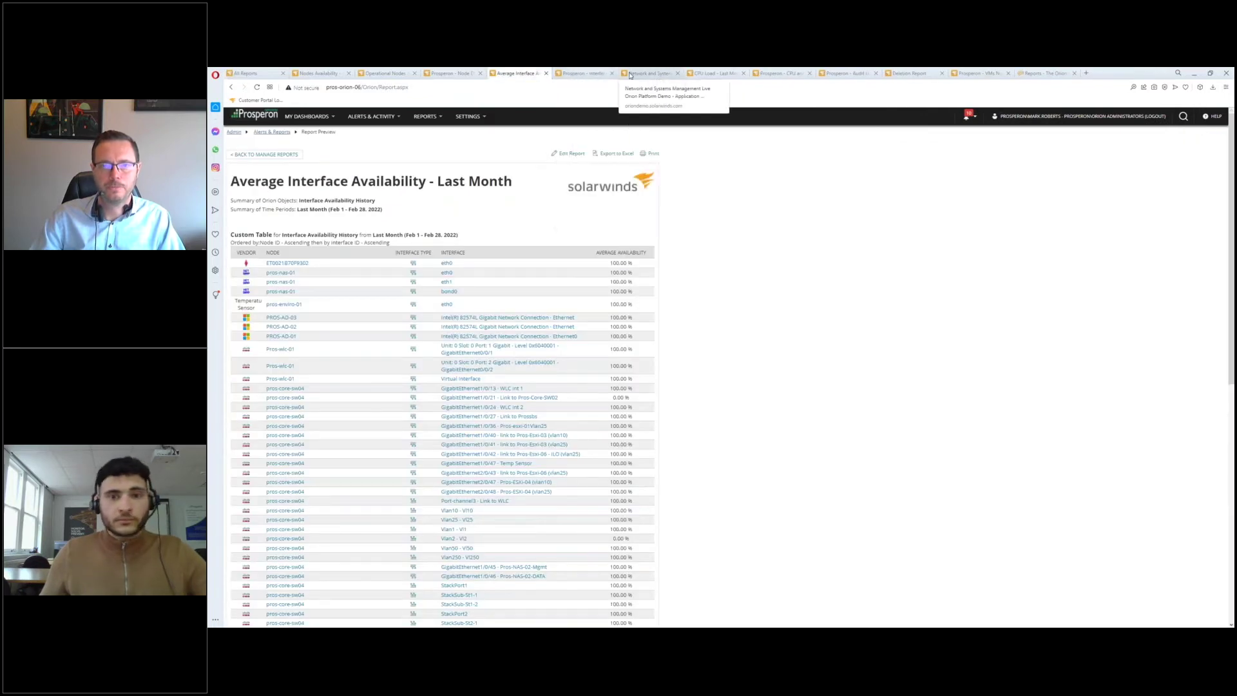
{"action": "left_click", "coordinate": [648, 74]}
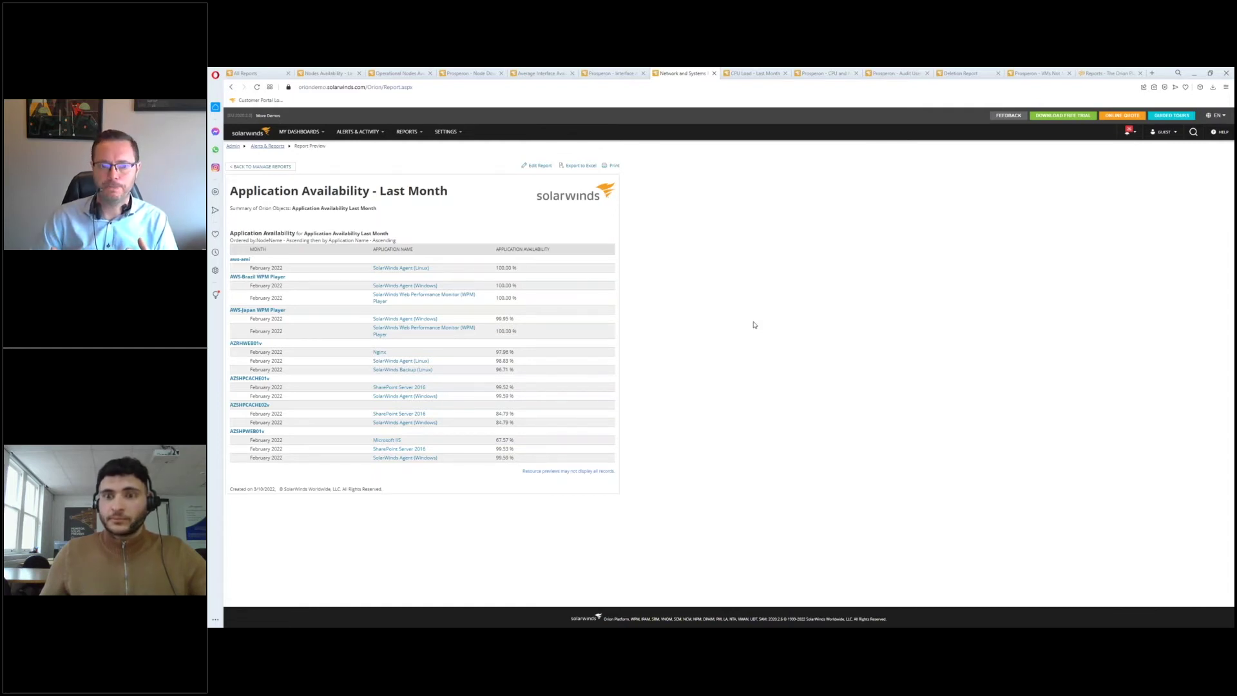
Highlight the Microsoft IIS availability for AZSHPWEB01v and view that application's details in a separate tab
{"action": "left_click", "coordinate": [396, 443]}
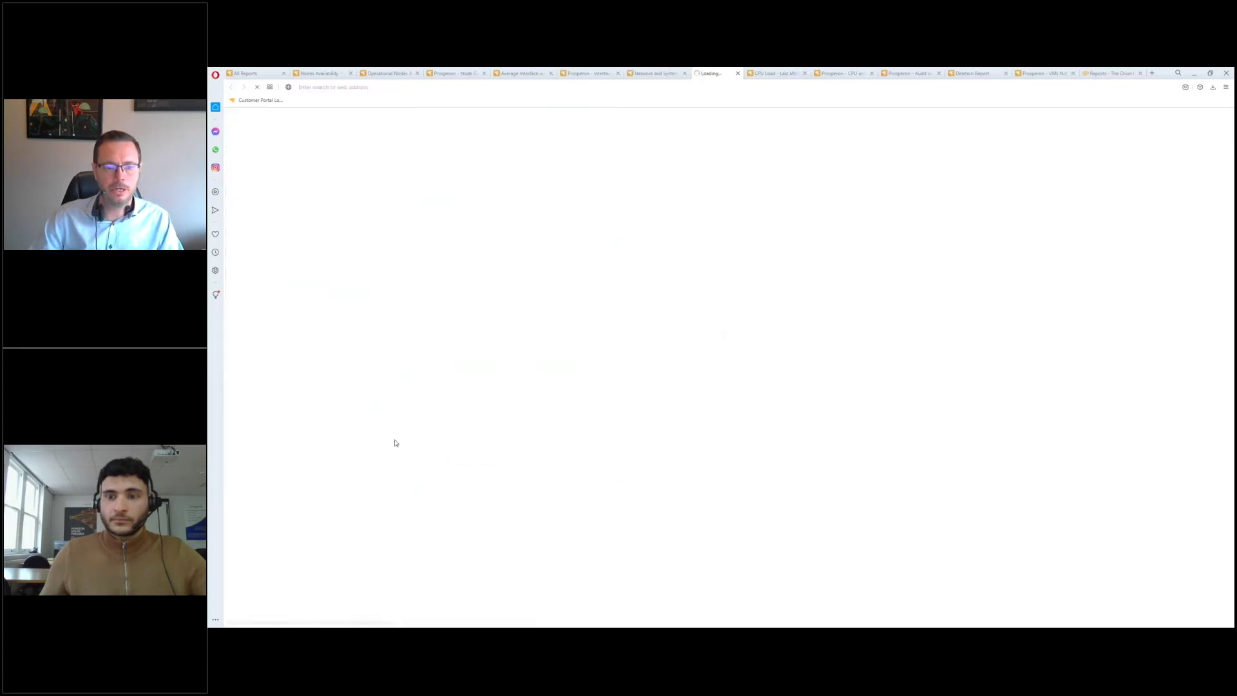
{"action": "key", "text": "ctrl+shift+Tab"}
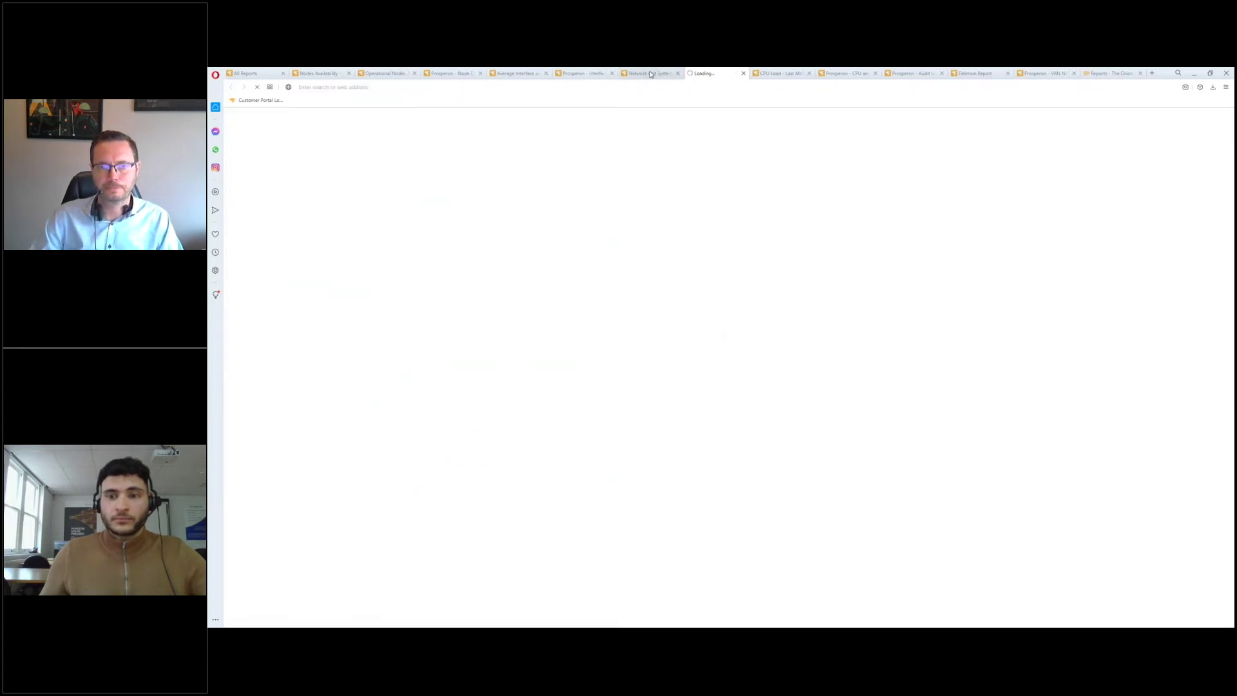
{"action": "left_click_drag", "start_coordinate": [508, 441], "coordinate": [496, 440]}
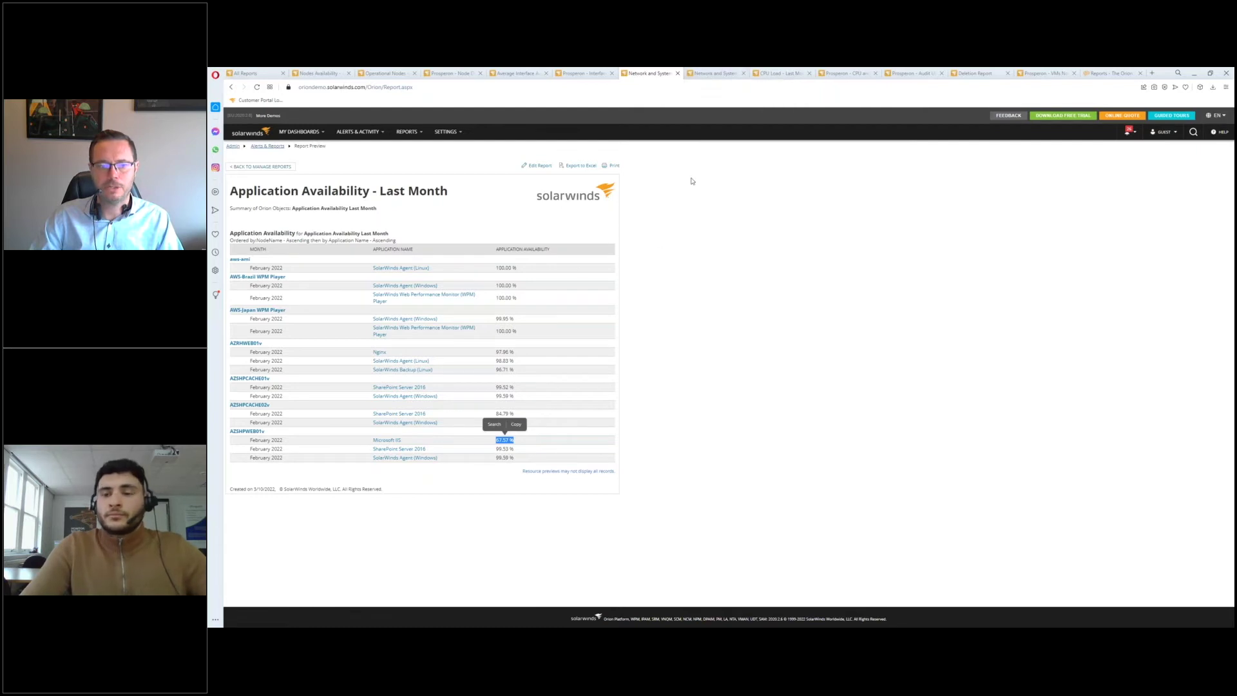
{"action": "left_click", "coordinate": [716, 75]}
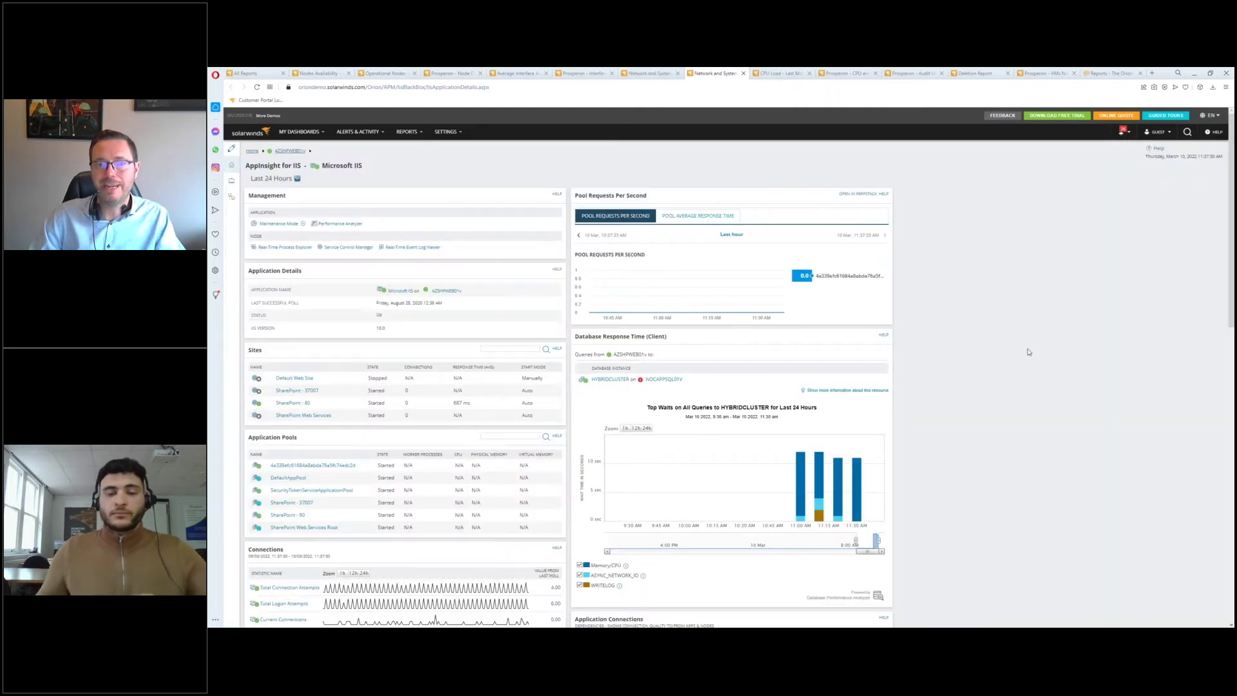
Extend the Microsoft IIS Application Availability chart back to about 23 February 2022 and inspect the downtime bars
{"action": "left_click_drag", "start_coordinate": [1230, 190], "coordinate": [1229, 528]}
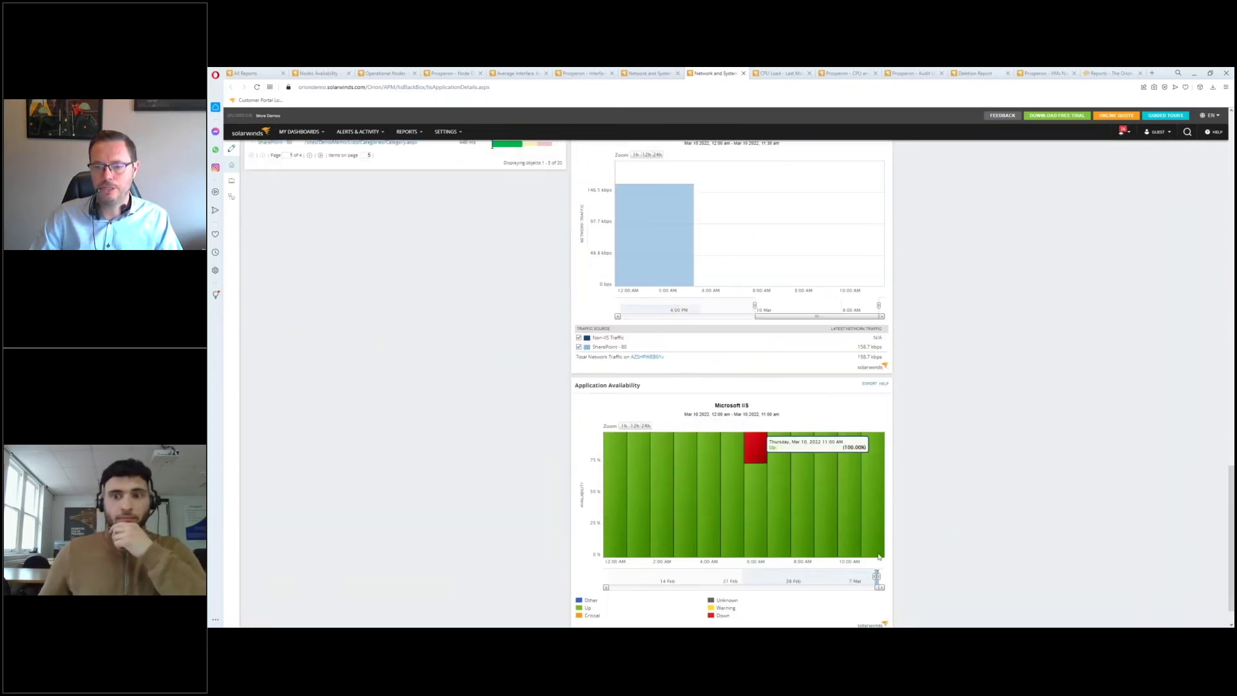
{"action": "left_click_drag", "start_coordinate": [875, 576], "coordinate": [743, 575]}
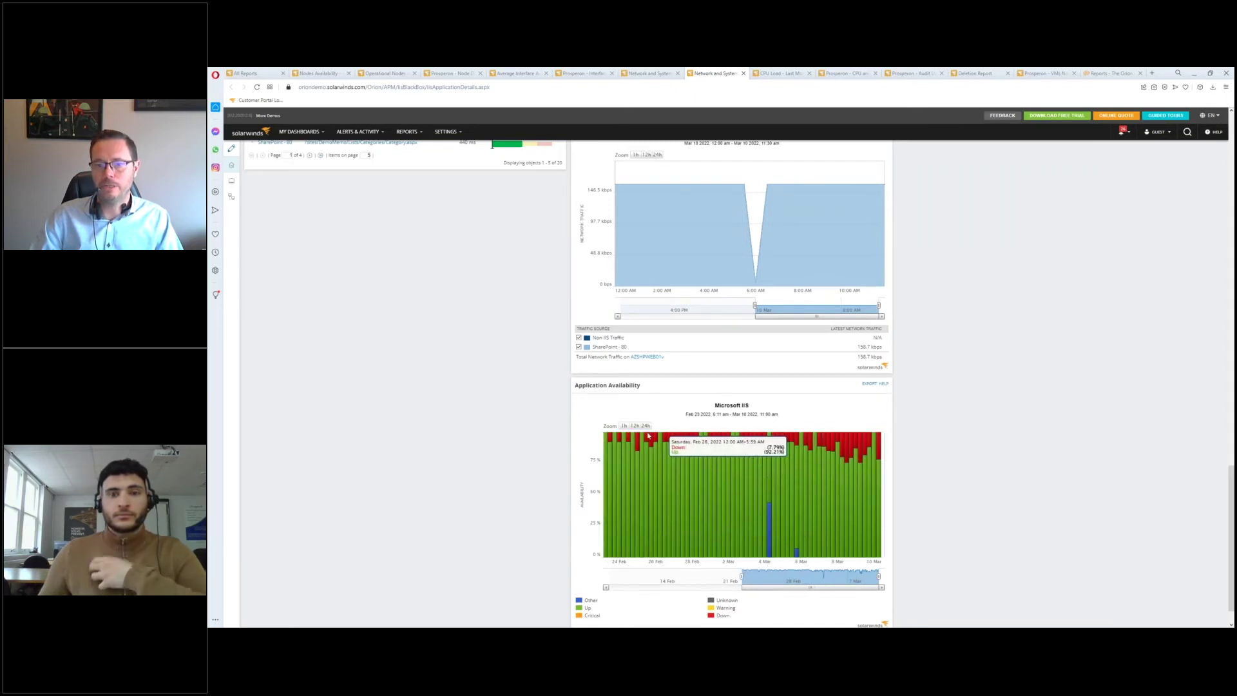
{"action": "mouse_move", "coordinate": [744, 441]}
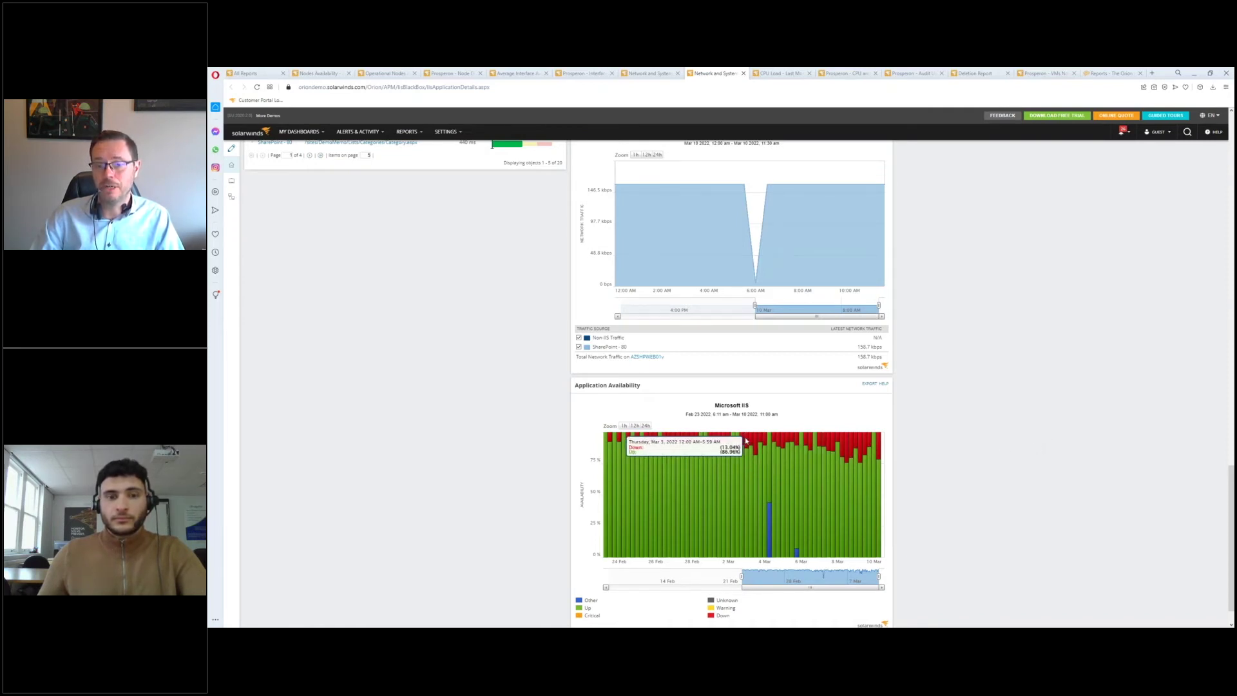
Return to the AppInsight for IIS overview and highlight the SharePoint - 80 site in the Sites list
{"action": "scroll", "coordinate": [1031, 375], "scroll_direction": "up", "scroll_amount": 10}
{"action": "scroll", "coordinate": [1031, 375], "scroll_direction": "up", "scroll_amount": 3}
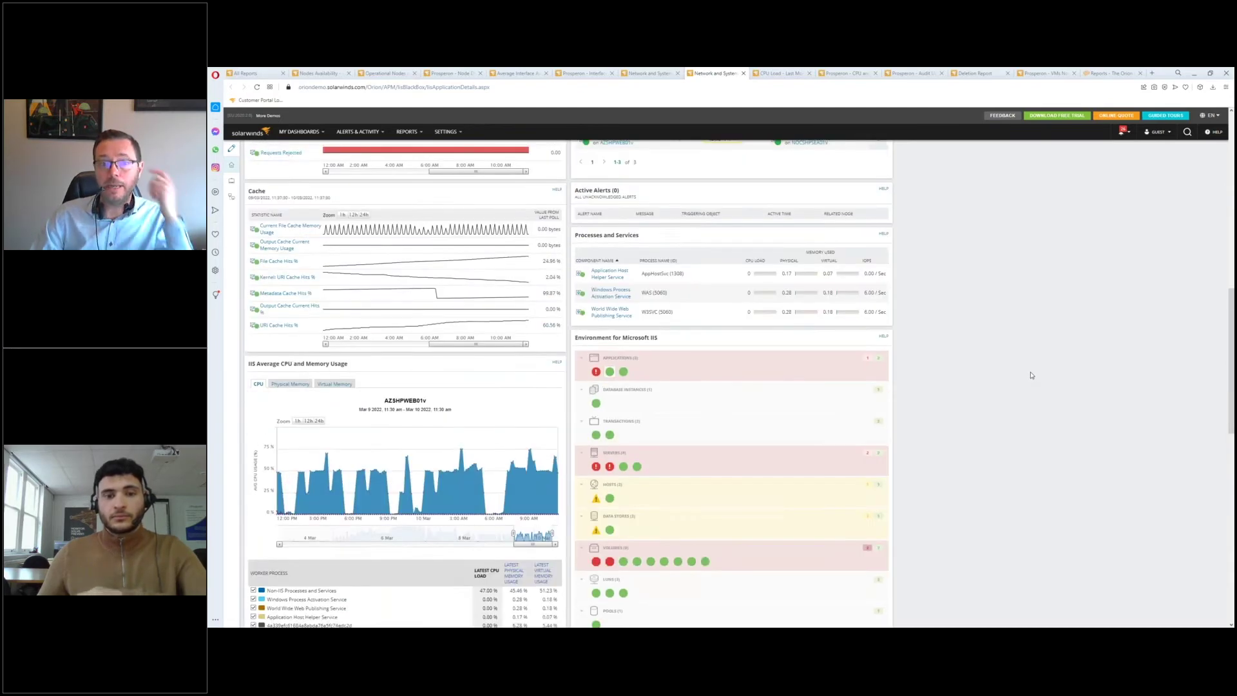
{"action": "scroll", "coordinate": [1032, 375], "scroll_direction": "up", "scroll_amount": 6}
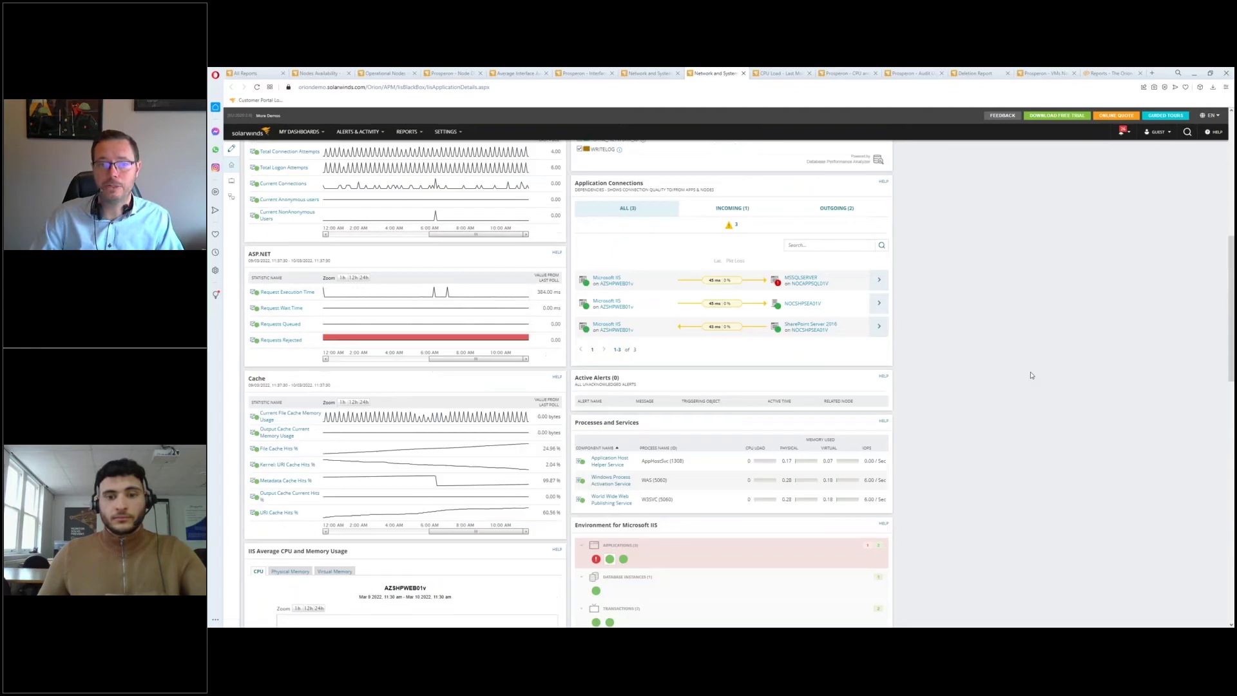
{"action": "scroll", "coordinate": [1031, 375], "scroll_direction": "up", "scroll_amount": 7}
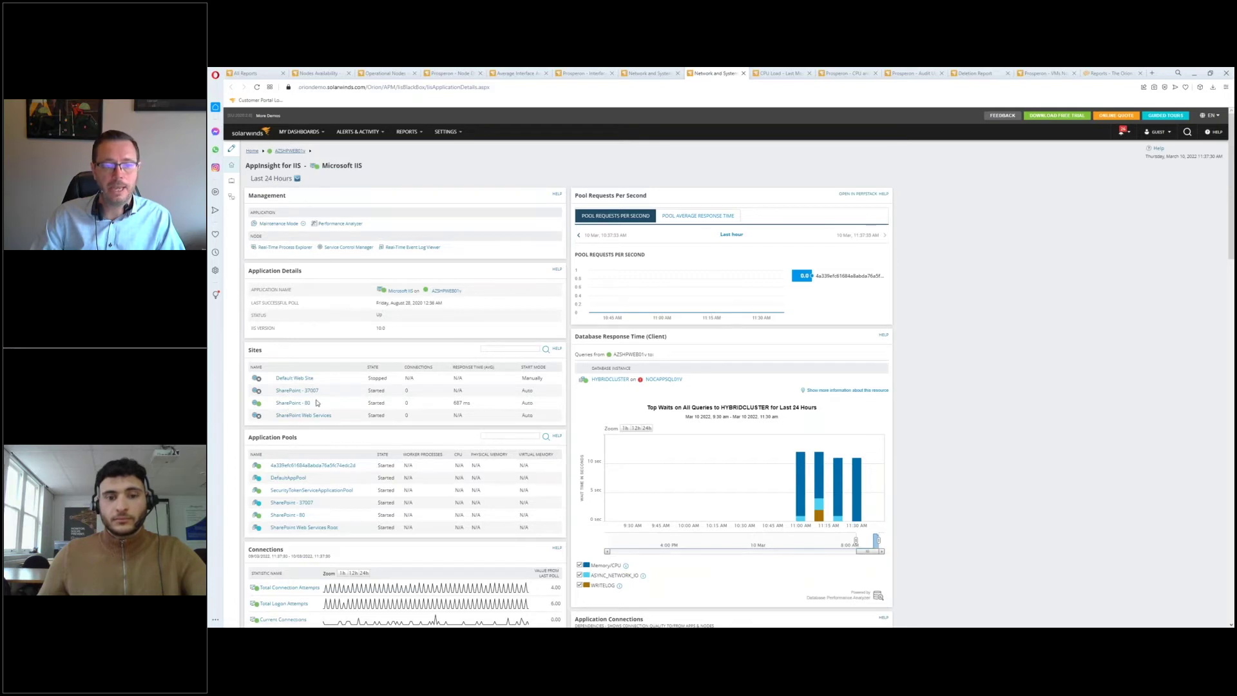
{"action": "mouse_move", "coordinate": [316, 419]}
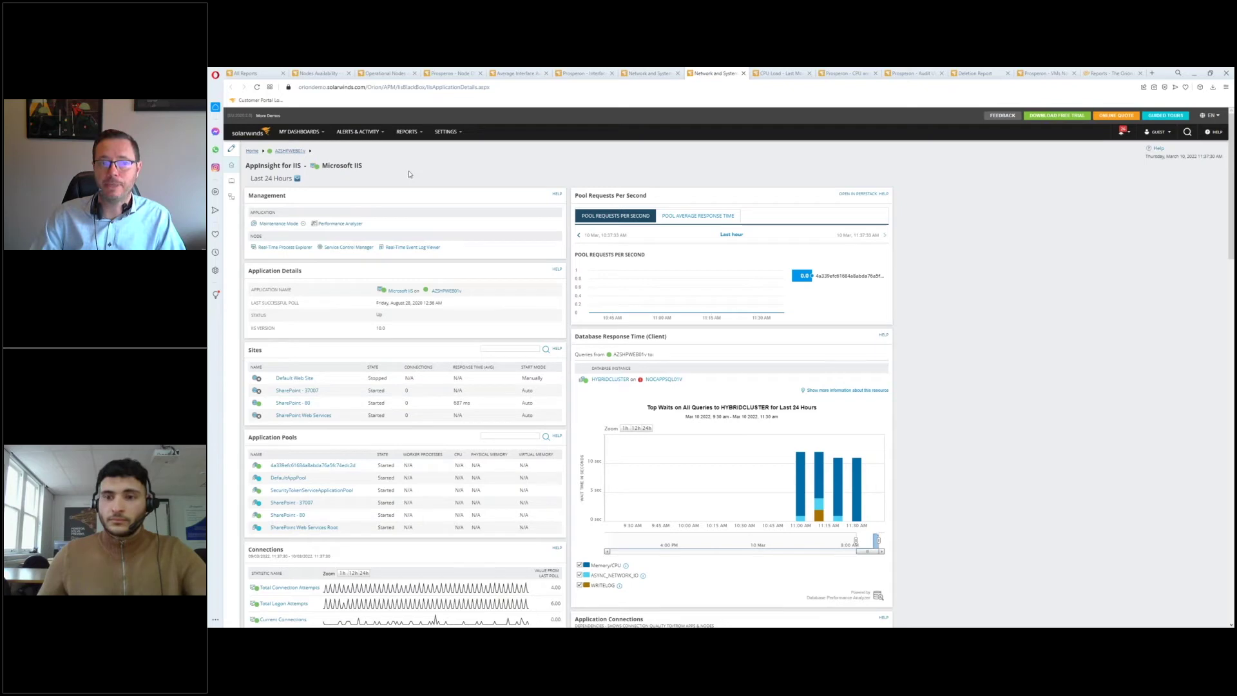
{"action": "left_click_drag", "start_coordinate": [319, 403], "coordinate": [276, 404]}
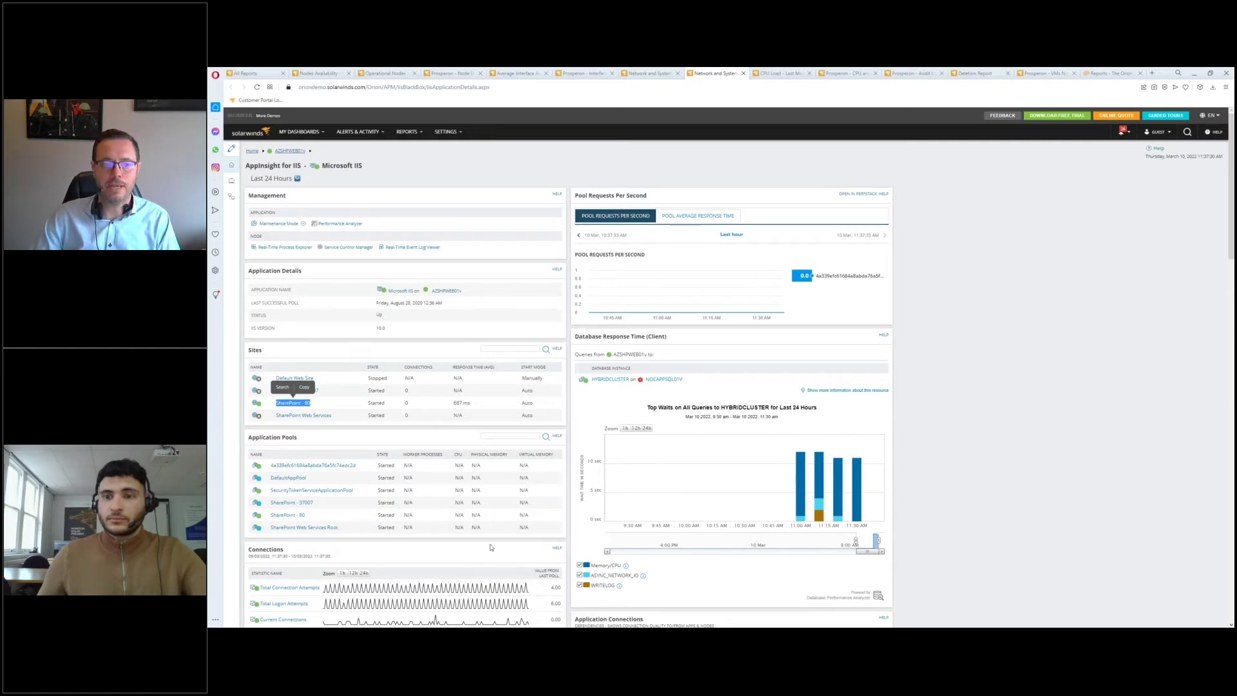
Examine the ASP.NET Requests Rejected graph and the Processes and Services section for Microsoft IIS
{"action": "scroll", "coordinate": [495, 499], "scroll_direction": "down", "scroll_amount": 3}
{"action": "scroll", "coordinate": [495, 499], "scroll_direction": "down", "scroll_amount": 2}
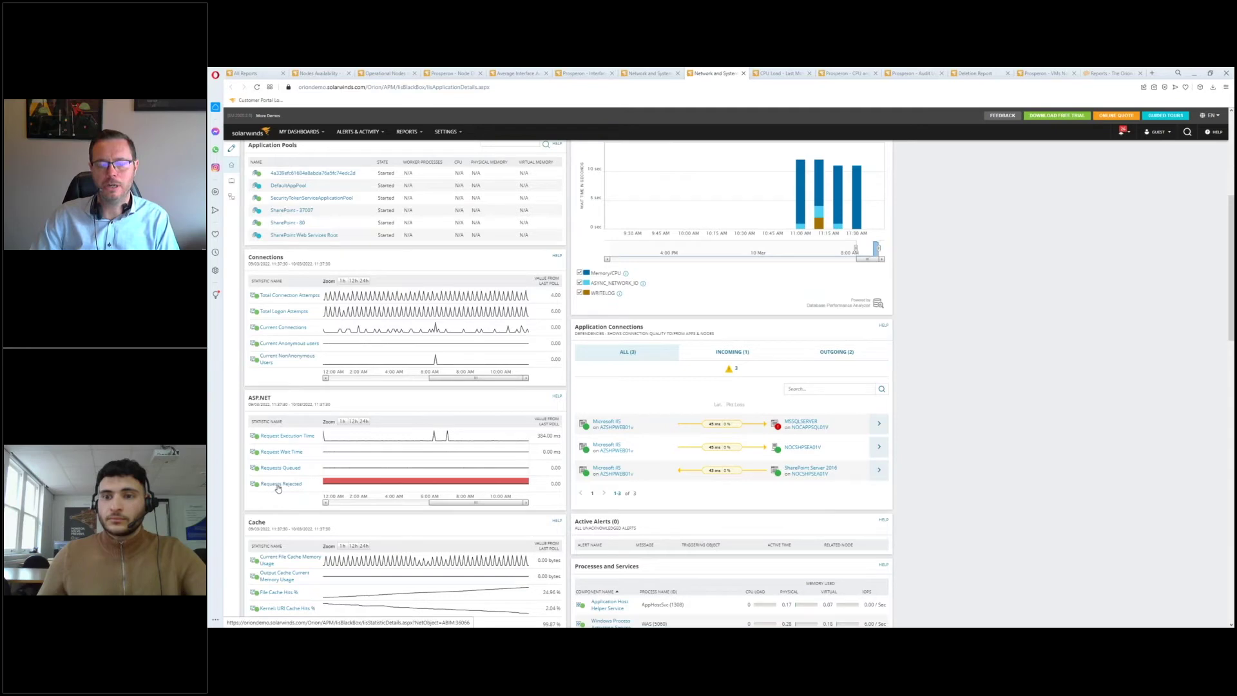
{"action": "mouse_move", "coordinate": [407, 488]}
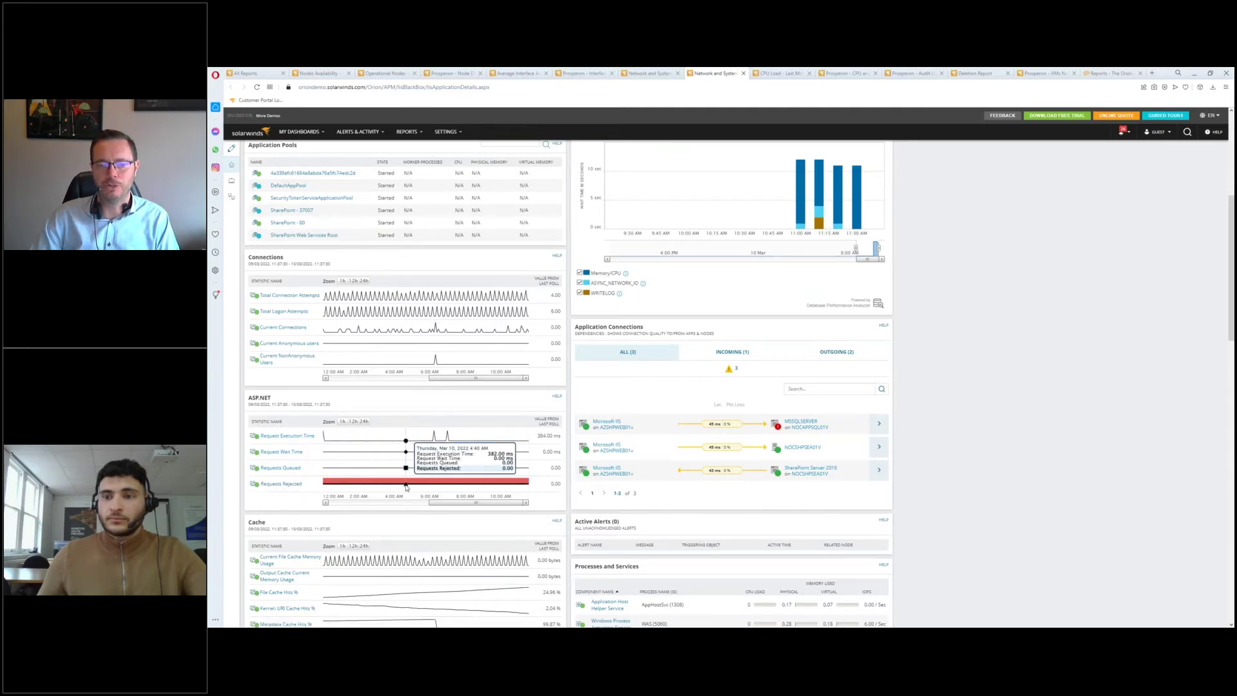
{"action": "scroll", "coordinate": [407, 488], "scroll_direction": "down", "scroll_amount": 3}
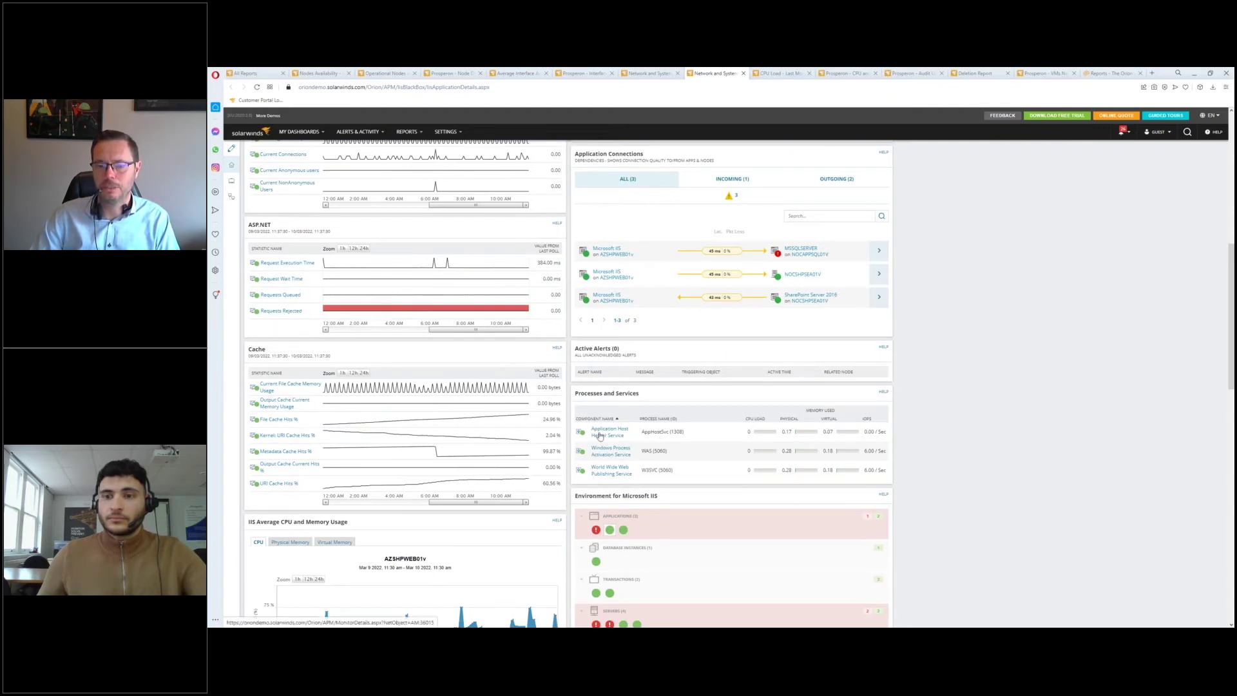
Close the Microsoft IIS details and the Application Availability report, and highlight the CPU Load - Last Month report's title
{"action": "mouse_move", "coordinate": [612, 437]}
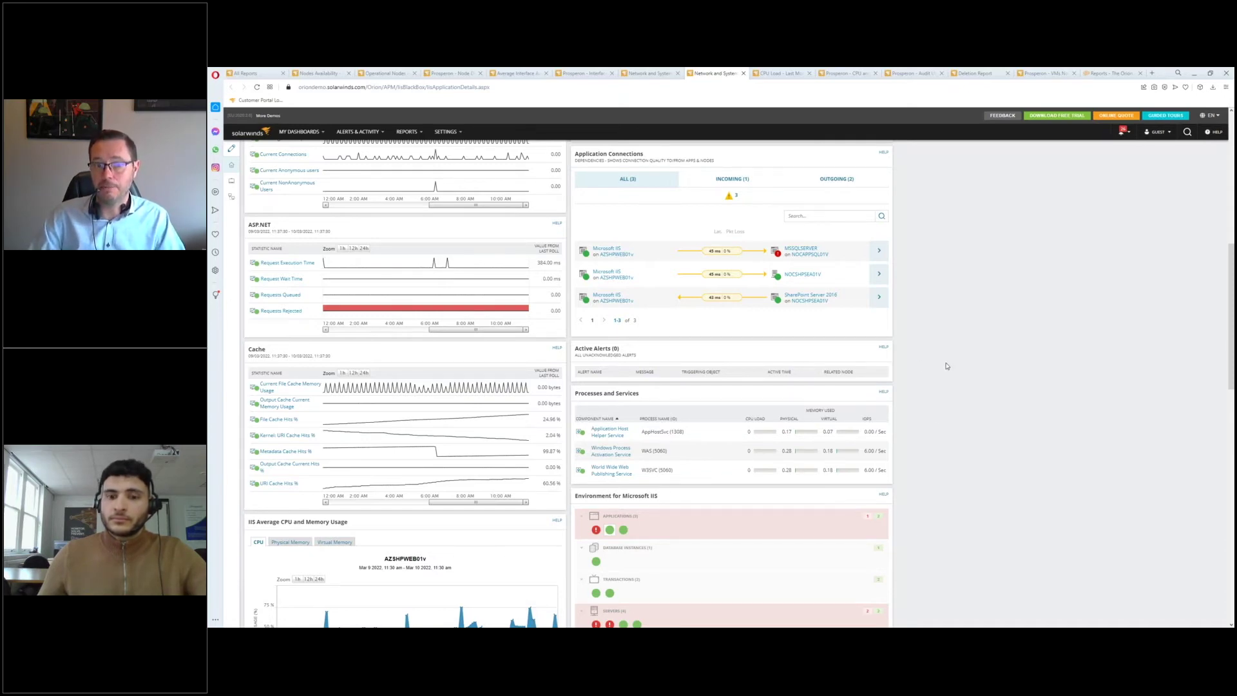
{"action": "scroll", "coordinate": [945, 363], "scroll_direction": "up", "scroll_amount": 8}
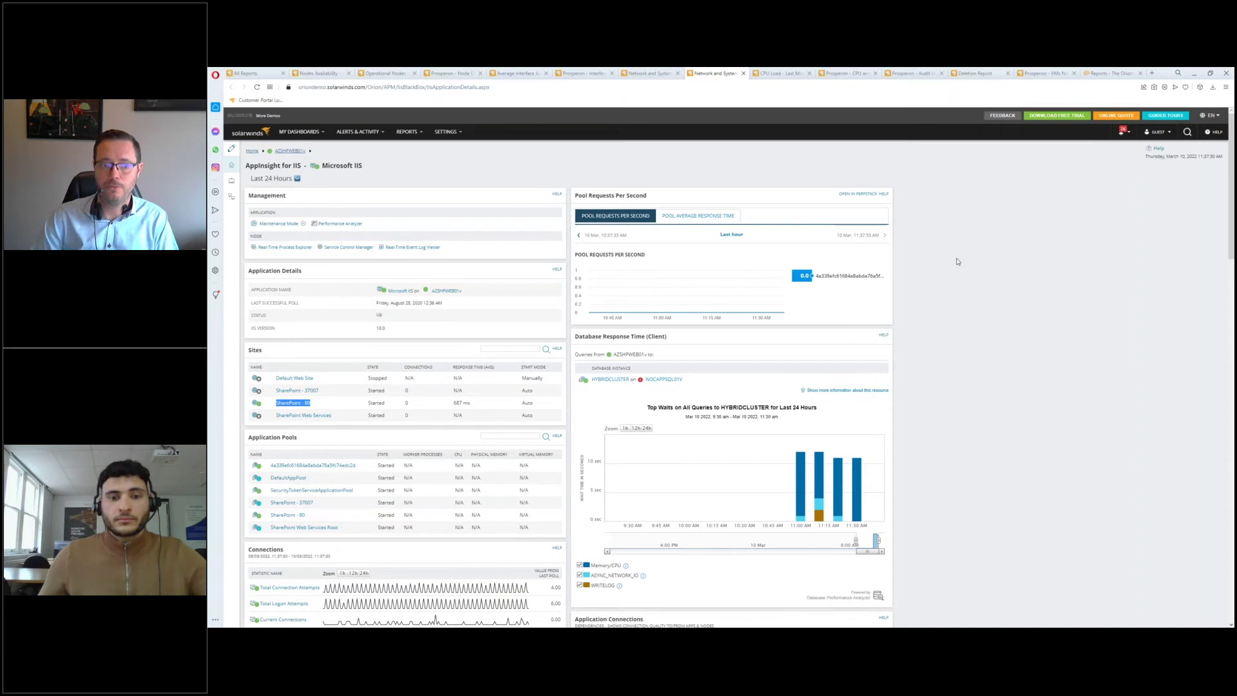
{"action": "mouse_move", "coordinate": [309, 408]}
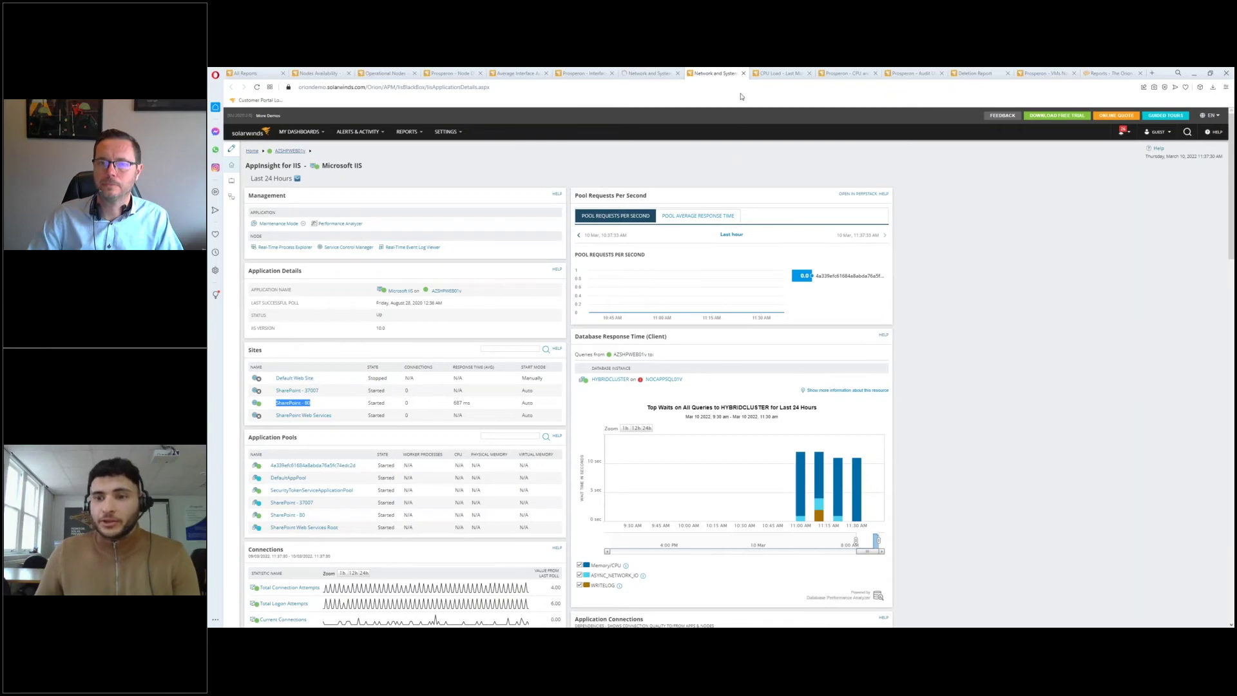
{"action": "left_click", "coordinate": [744, 73]}
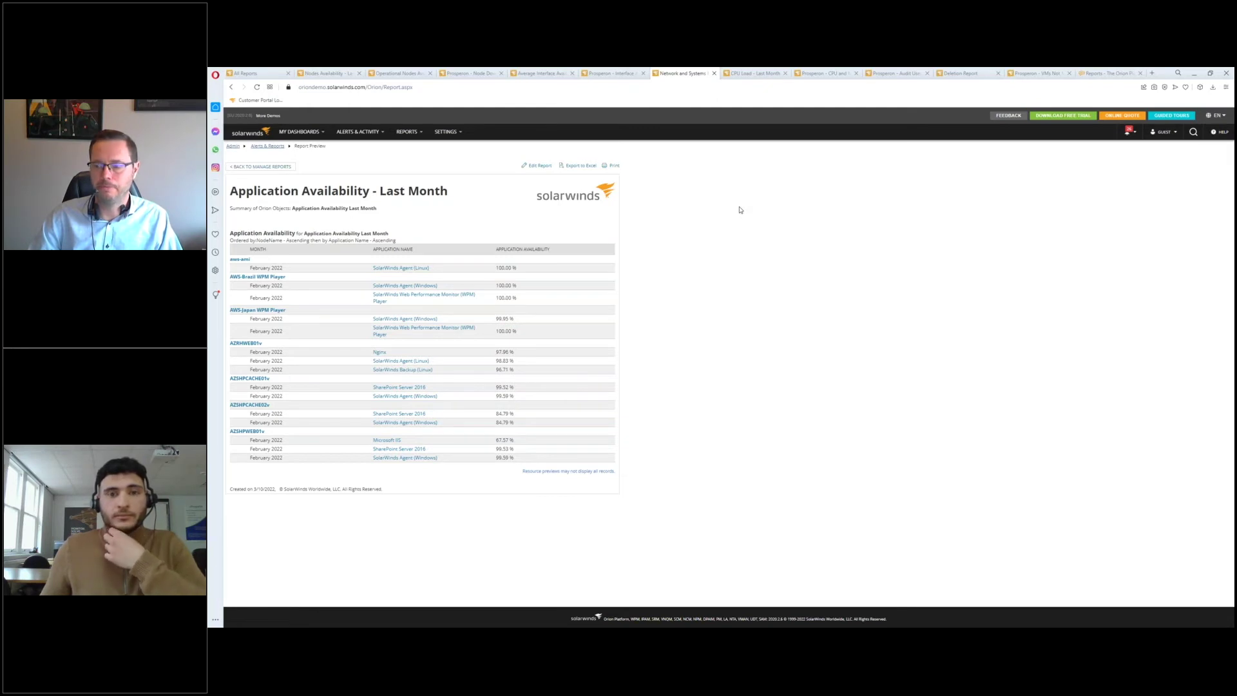
{"action": "left_click", "coordinate": [714, 75]}
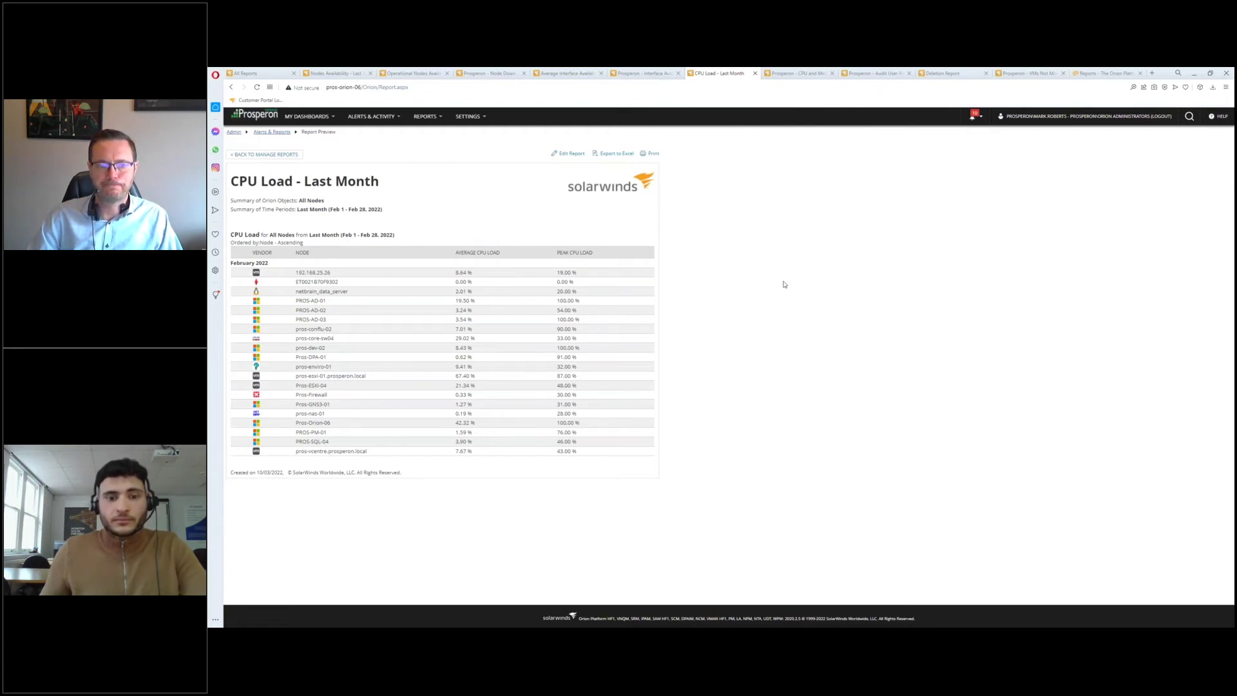
{"action": "left_click_drag", "start_coordinate": [380, 185], "coordinate": [238, 182]}
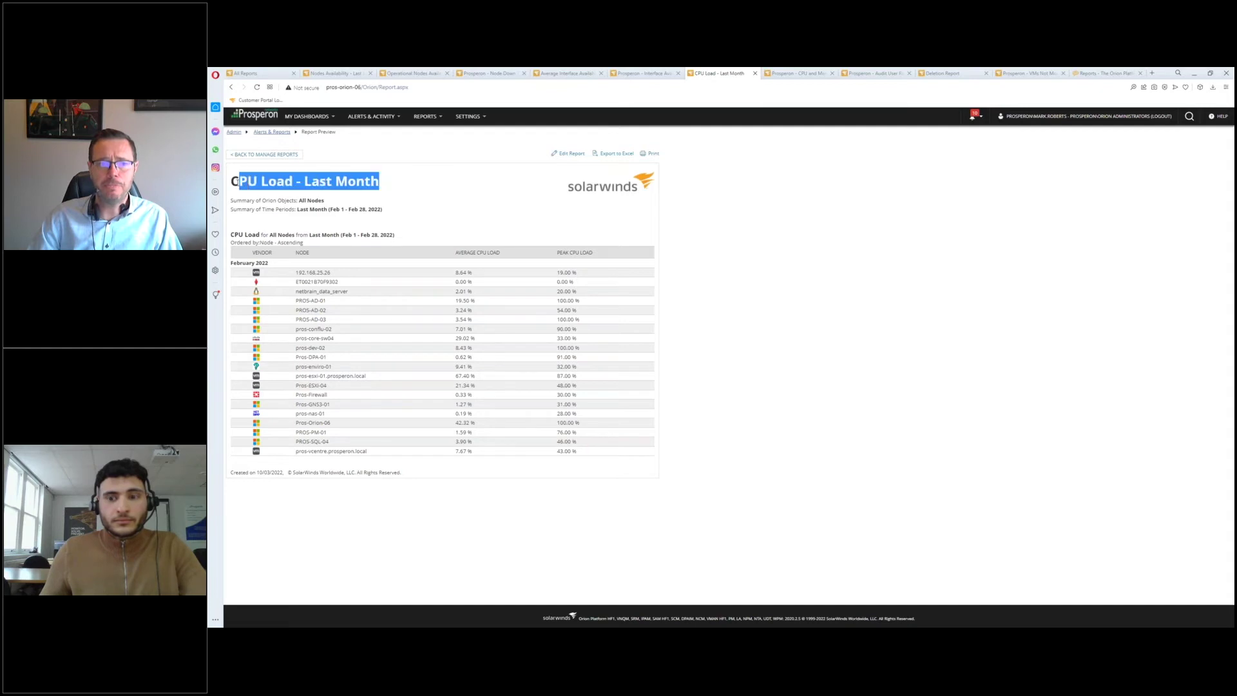
{"action": "left_click", "coordinate": [854, 294]}
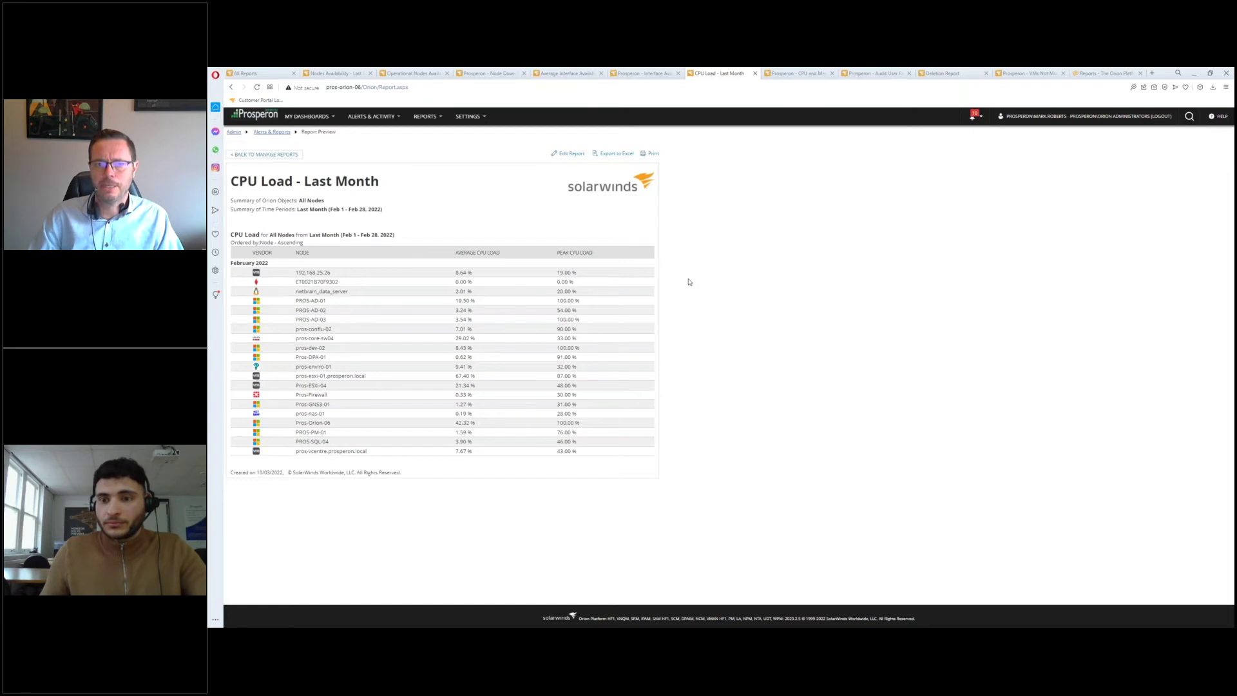
View the Prosperon - CPU and Memory - Last Month report and highlight the average and peak CPU load of Pros-Orion-06 and PROS-AD-01
{"action": "left_click", "coordinate": [790, 74]}
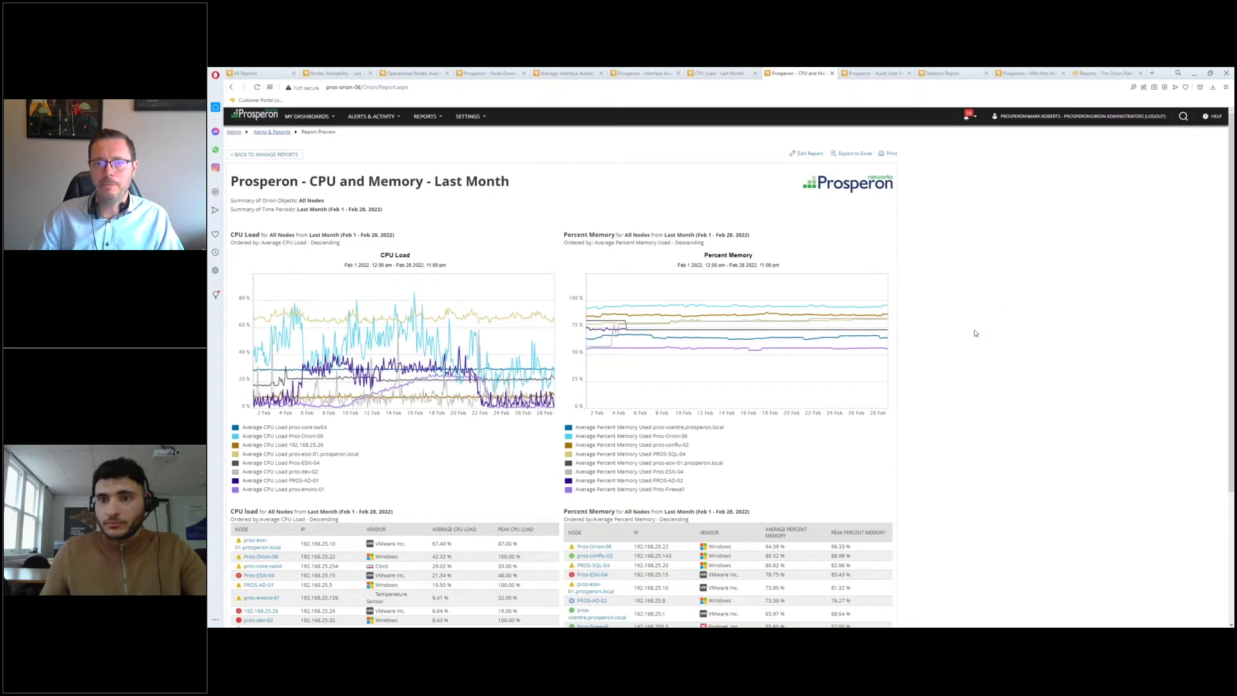
{"action": "scroll", "coordinate": [397, 304], "scroll_direction": "down", "scroll_amount": 1}
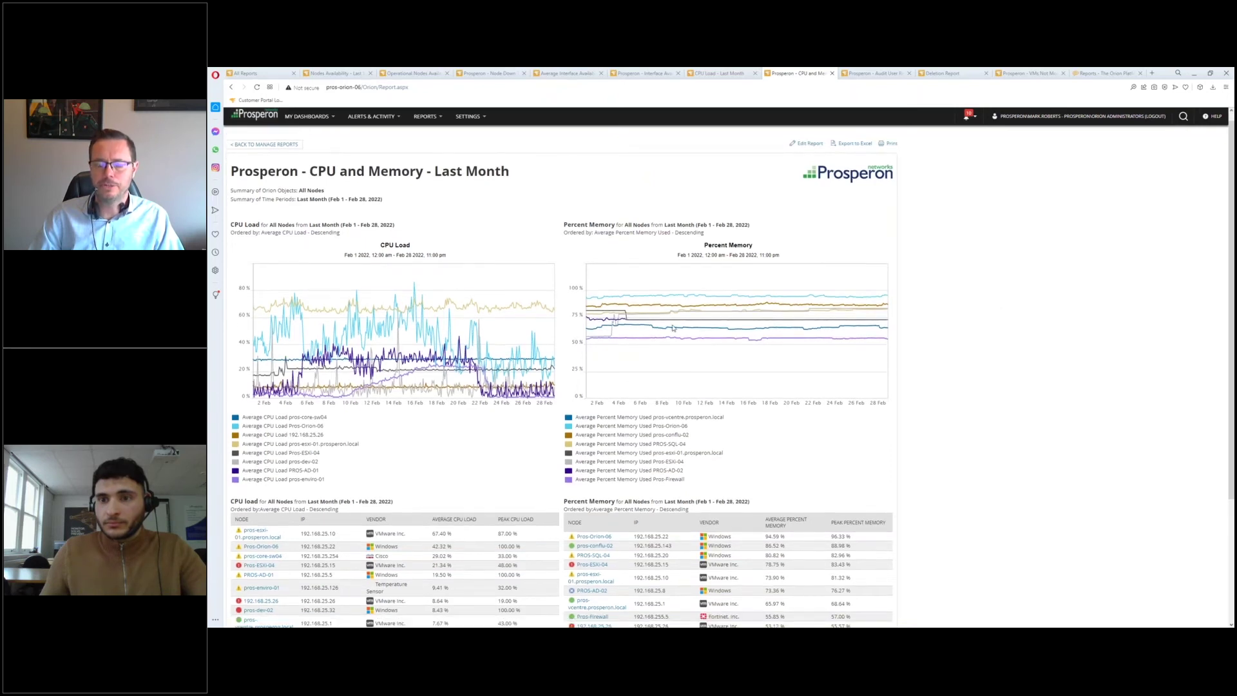
{"action": "scroll", "coordinate": [543, 387], "scroll_direction": "down", "scroll_amount": 5}
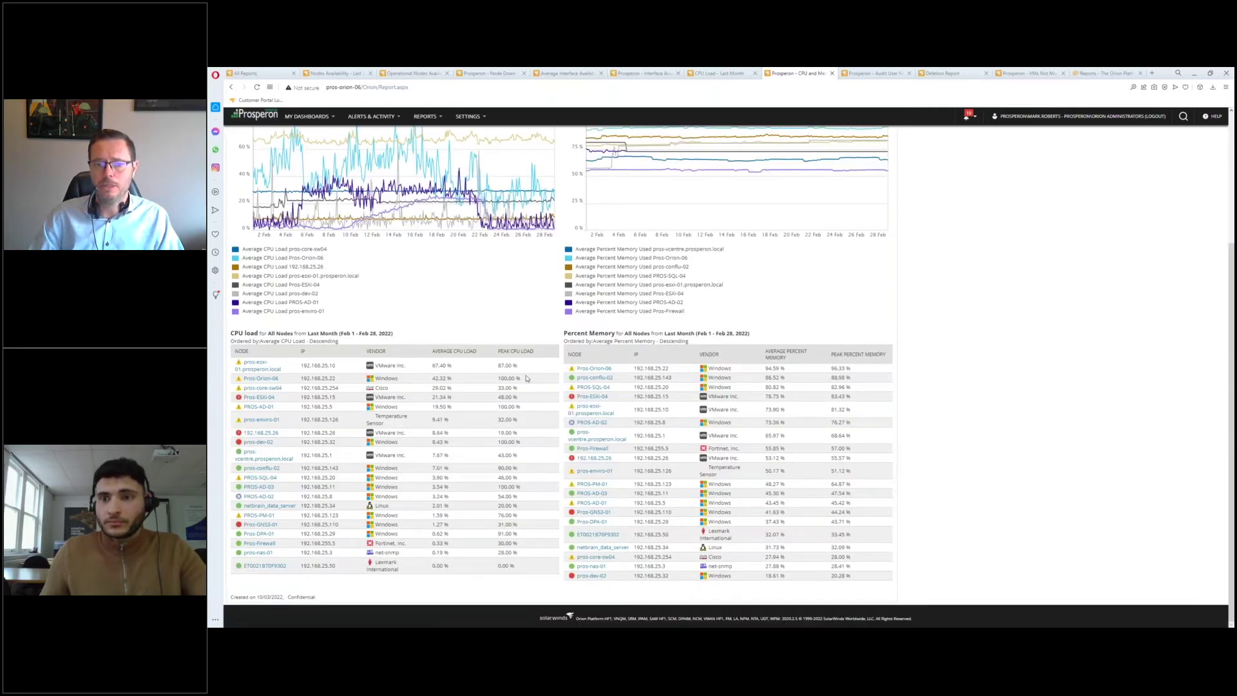
{"action": "left_click_drag", "start_coordinate": [528, 382], "coordinate": [430, 380]}
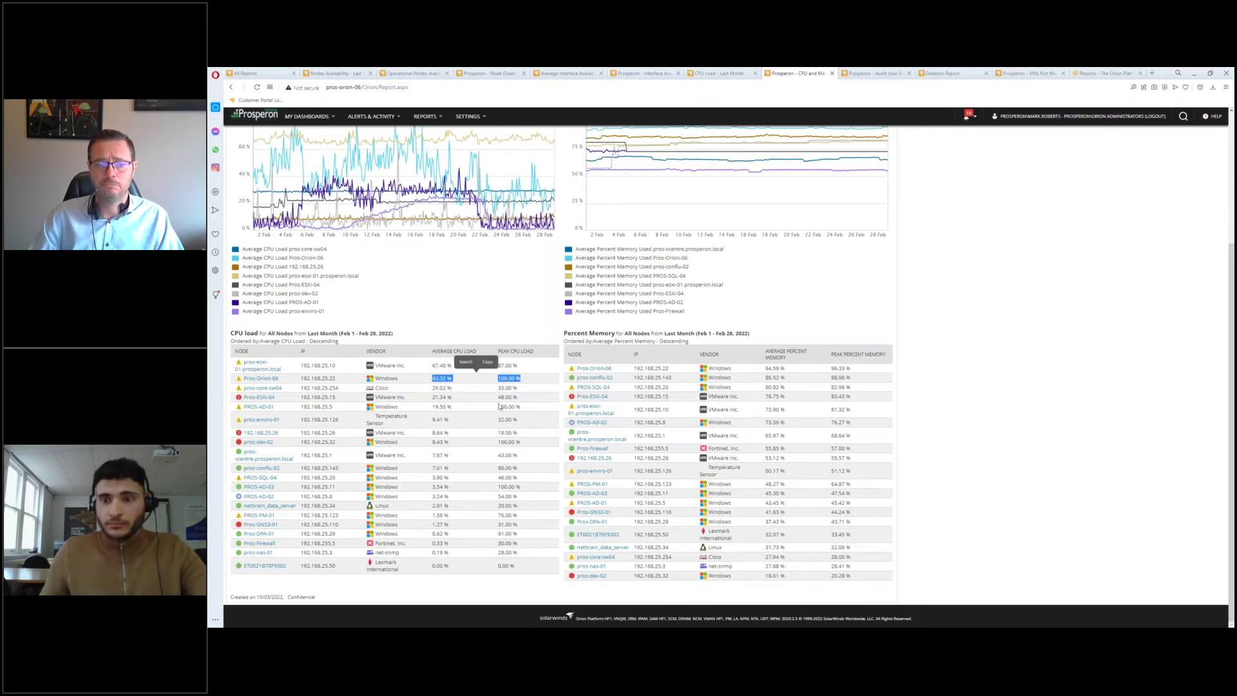
{"action": "left_click_drag", "start_coordinate": [529, 407], "coordinate": [431, 407]}
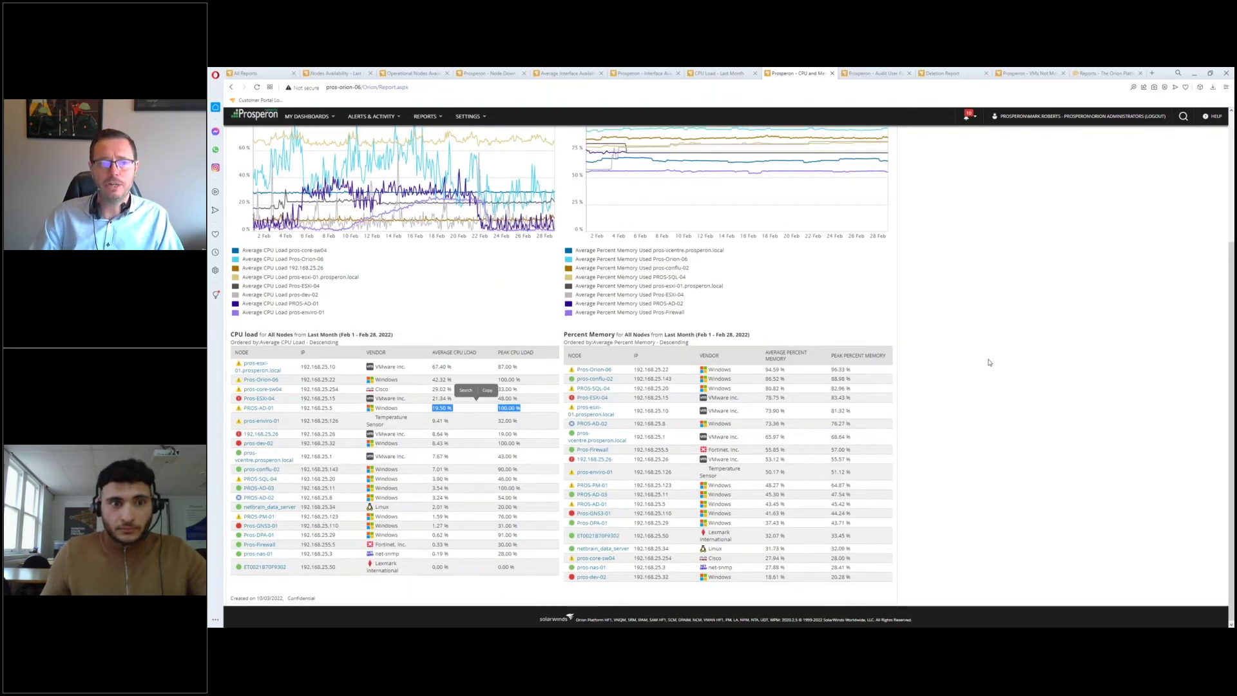
{"action": "scroll", "coordinate": [989, 362], "scroll_direction": "up", "scroll_amount": 3}
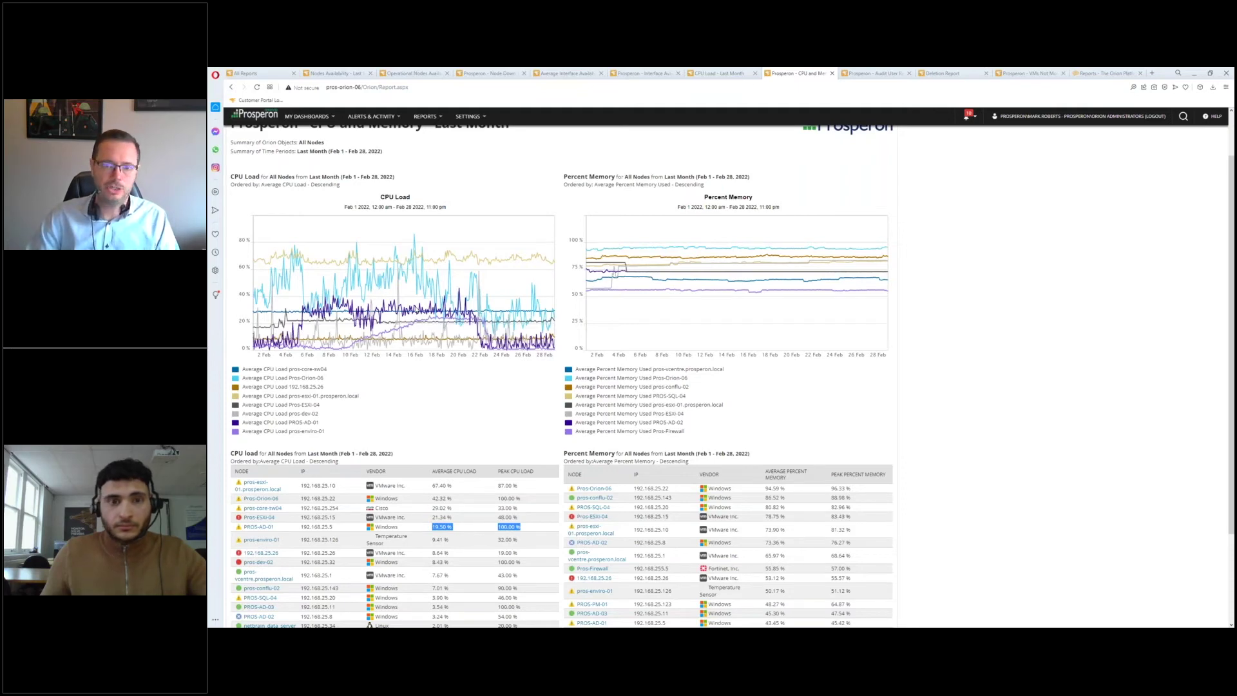
{"action": "left_click", "coordinate": [909, 359]}
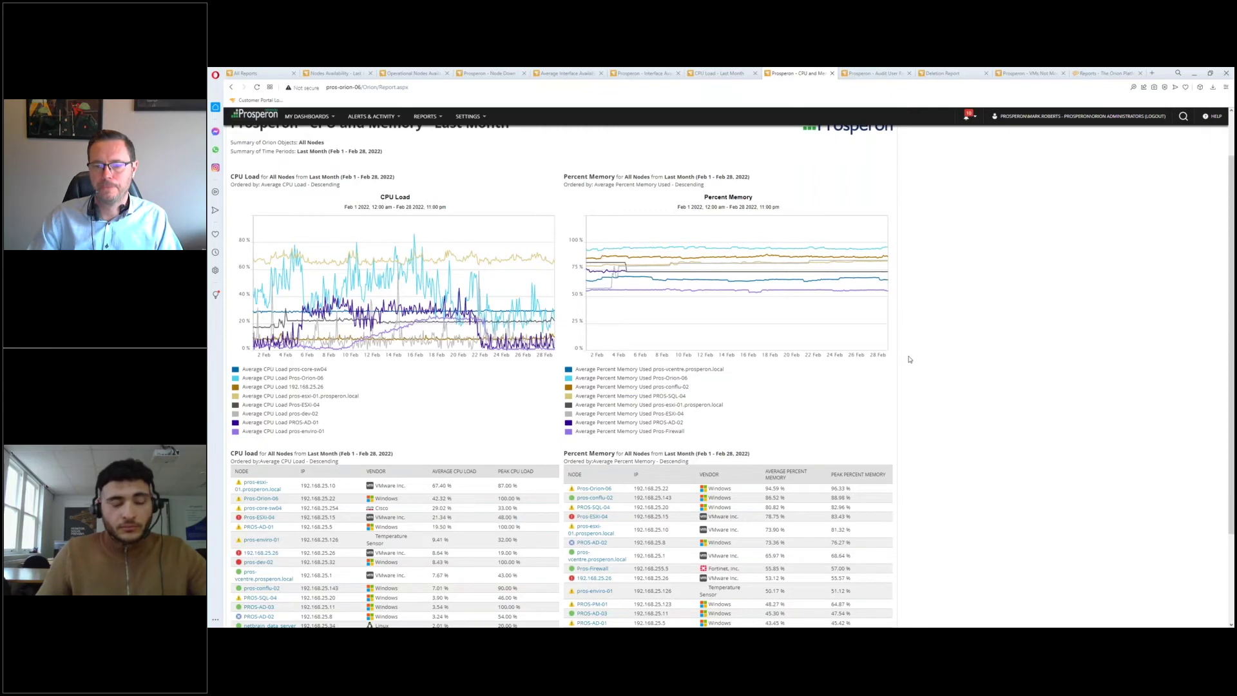
Highlight Pros-Orion-06 in the Percent Memory chart's legend and return to the report's title area
{"action": "scroll", "coordinate": [910, 359], "scroll_direction": "up", "scroll_amount": 1}
{"action": "scroll", "coordinate": [909, 359], "scroll_direction": "down", "scroll_amount": 1}
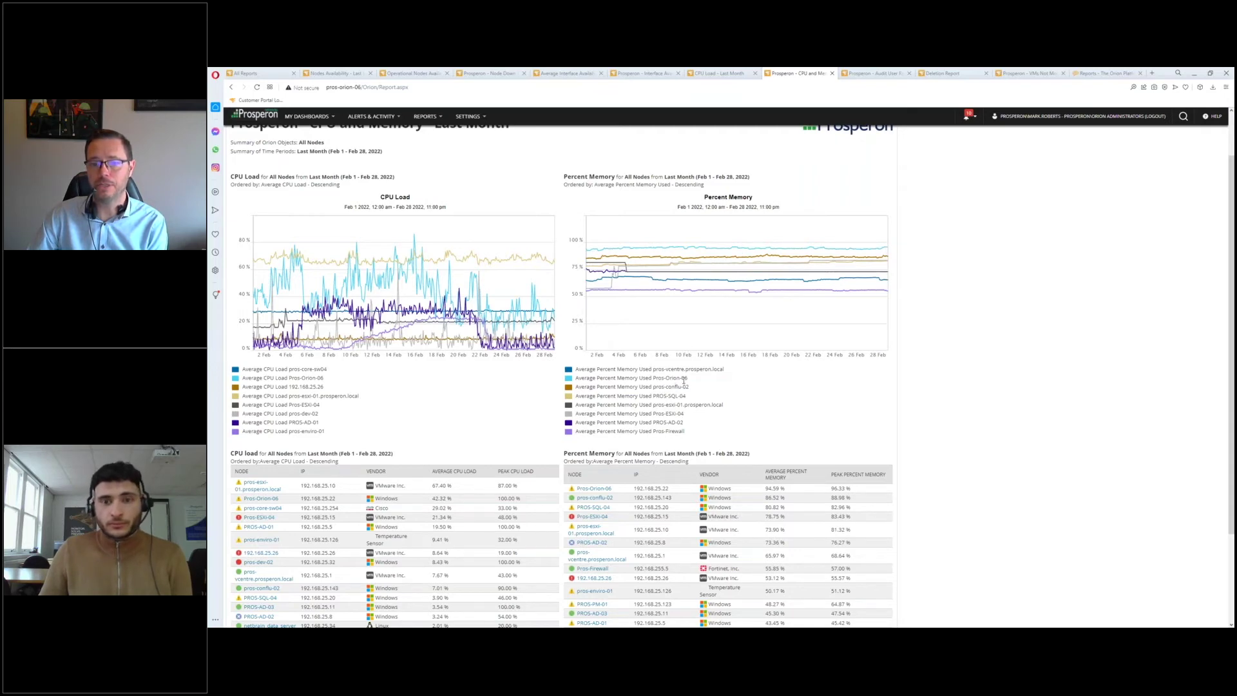
{"action": "left_click_drag", "start_coordinate": [688, 379], "coordinate": [655, 378]}
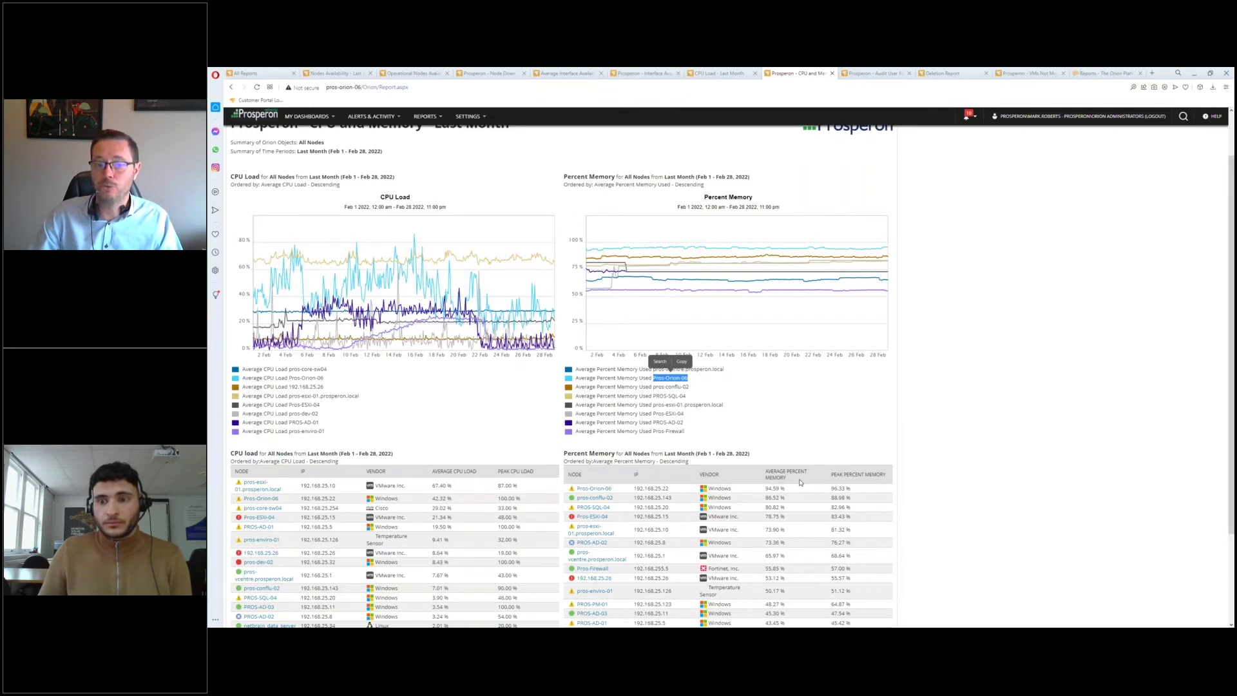
{"action": "scroll", "coordinate": [783, 461], "scroll_direction": "up", "scroll_amount": 1}
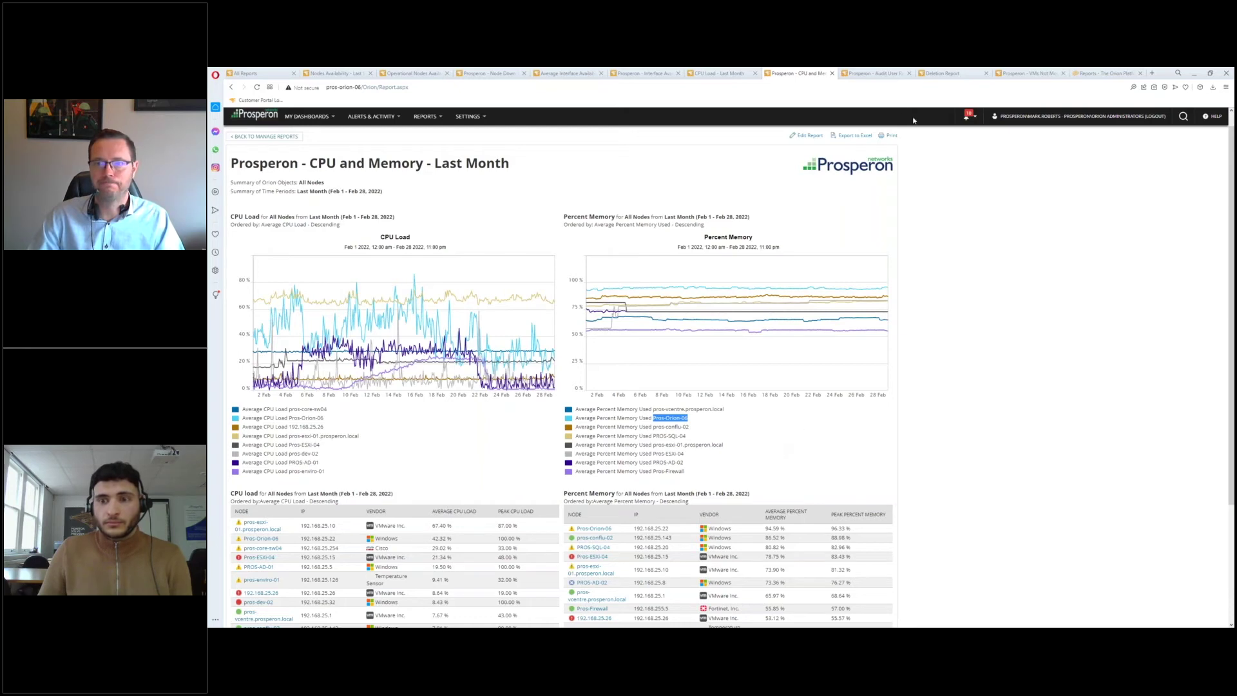
{"action": "mouse_move", "coordinate": [870, 78]}
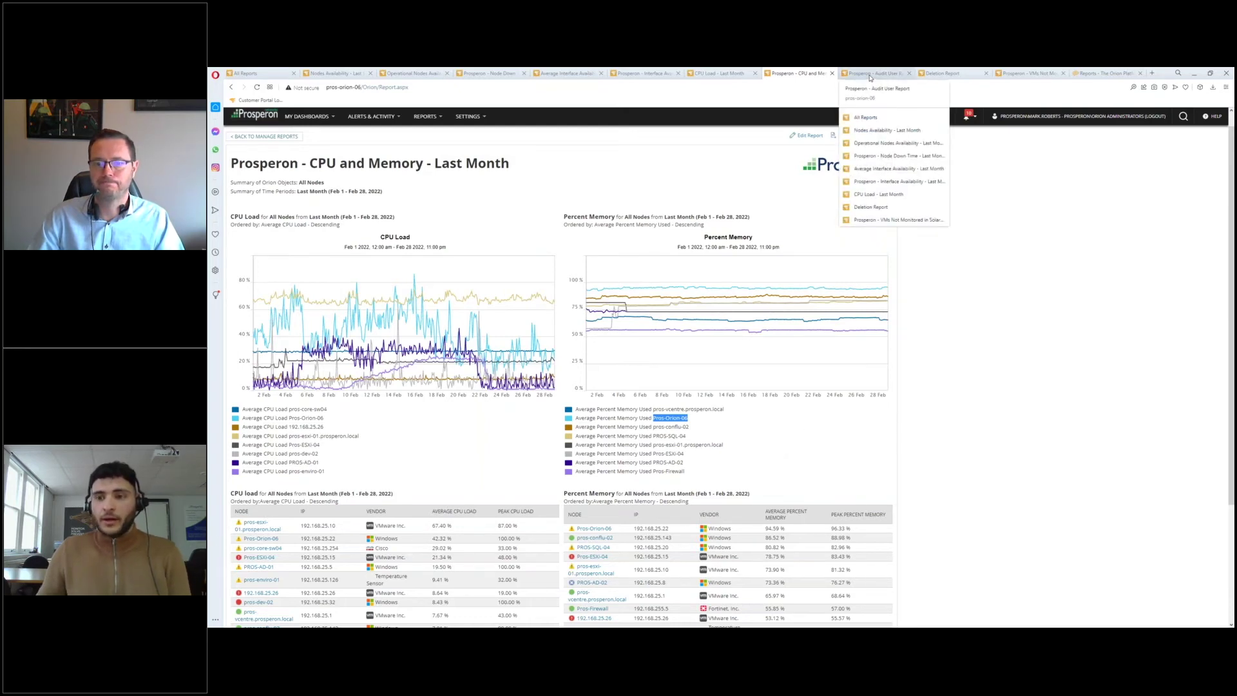
{"action": "left_click", "coordinate": [869, 74]}
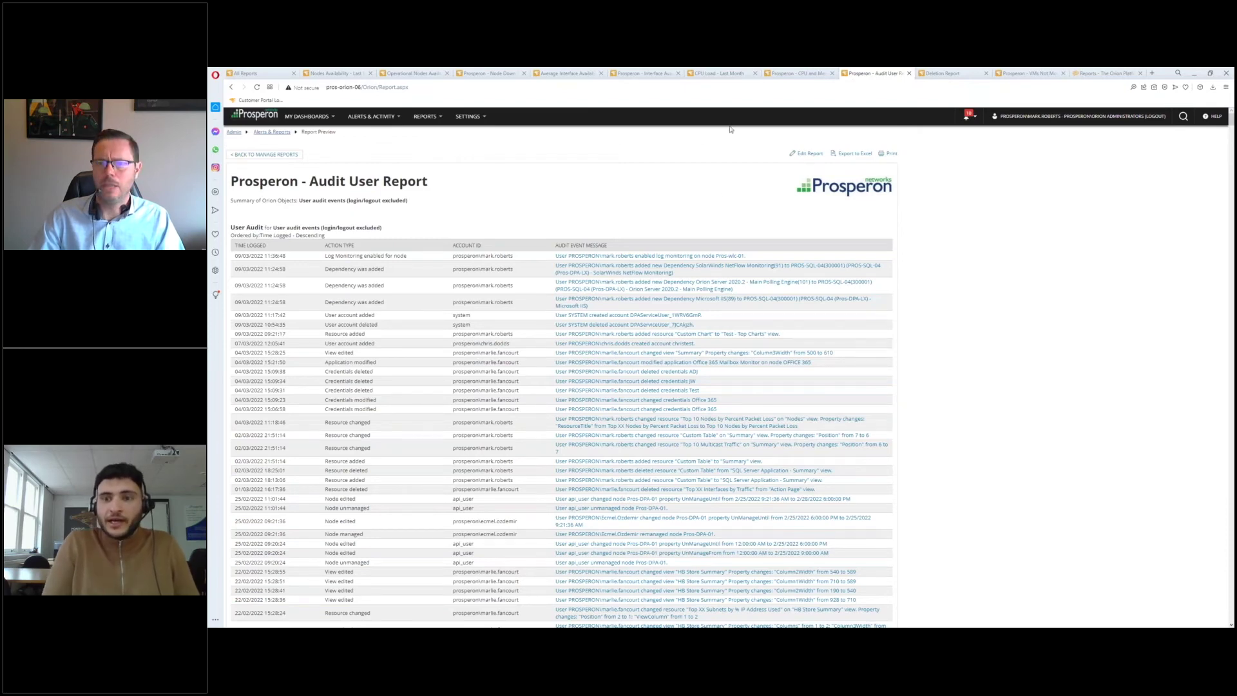
{"action": "left_click", "coordinate": [798, 73]}
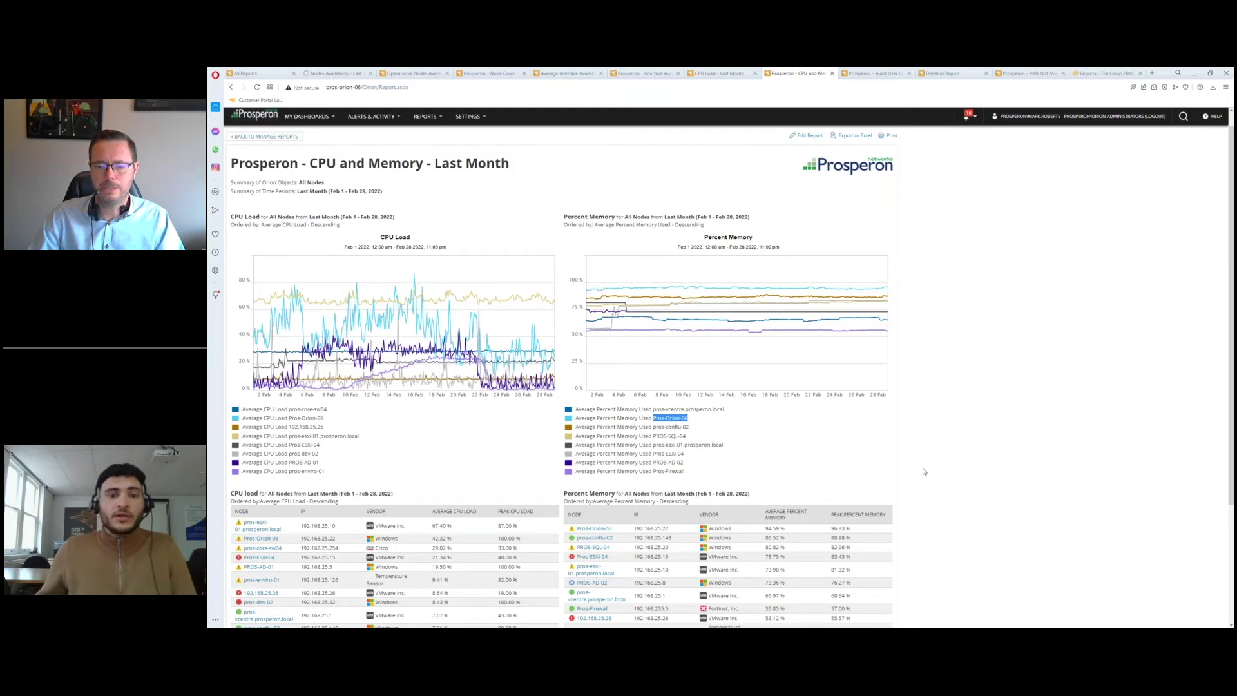
Examine the CPU Load and Percent Memory charts against the per-node tables in the CPU and Memory report
{"action": "scroll", "coordinate": [924, 472], "scroll_direction": "down", "scroll_amount": 1}
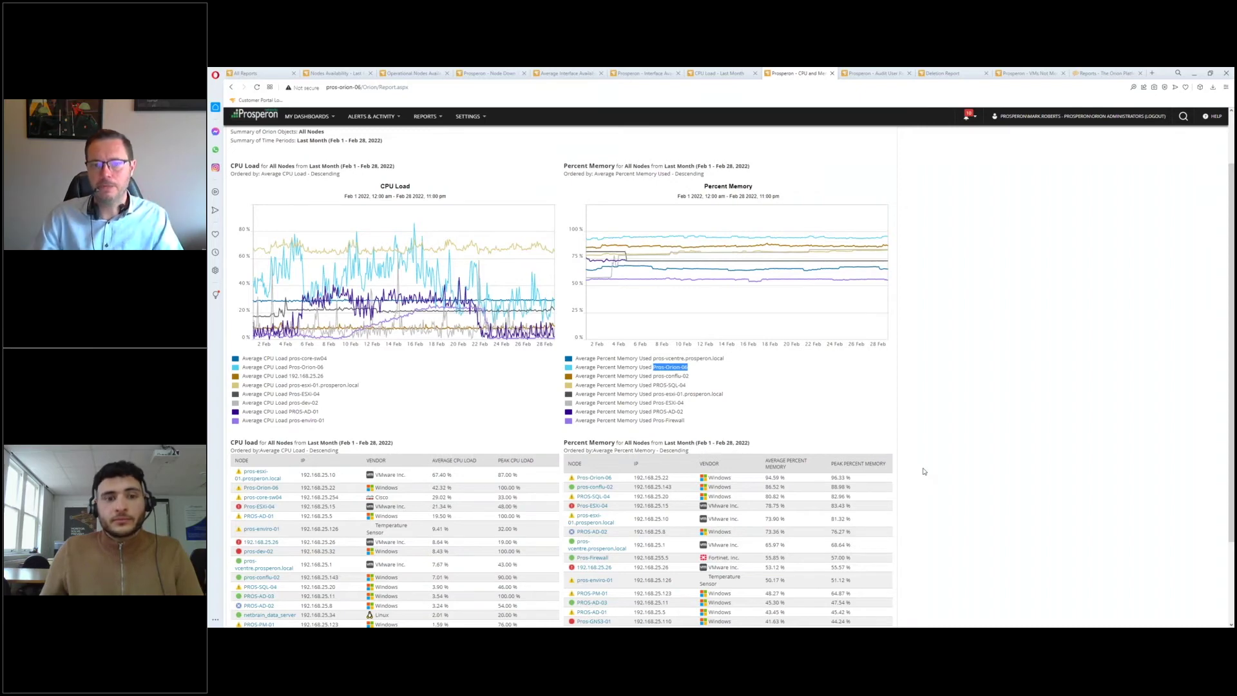
{"action": "scroll", "coordinate": [823, 436], "scroll_direction": "down", "scroll_amount": 2}
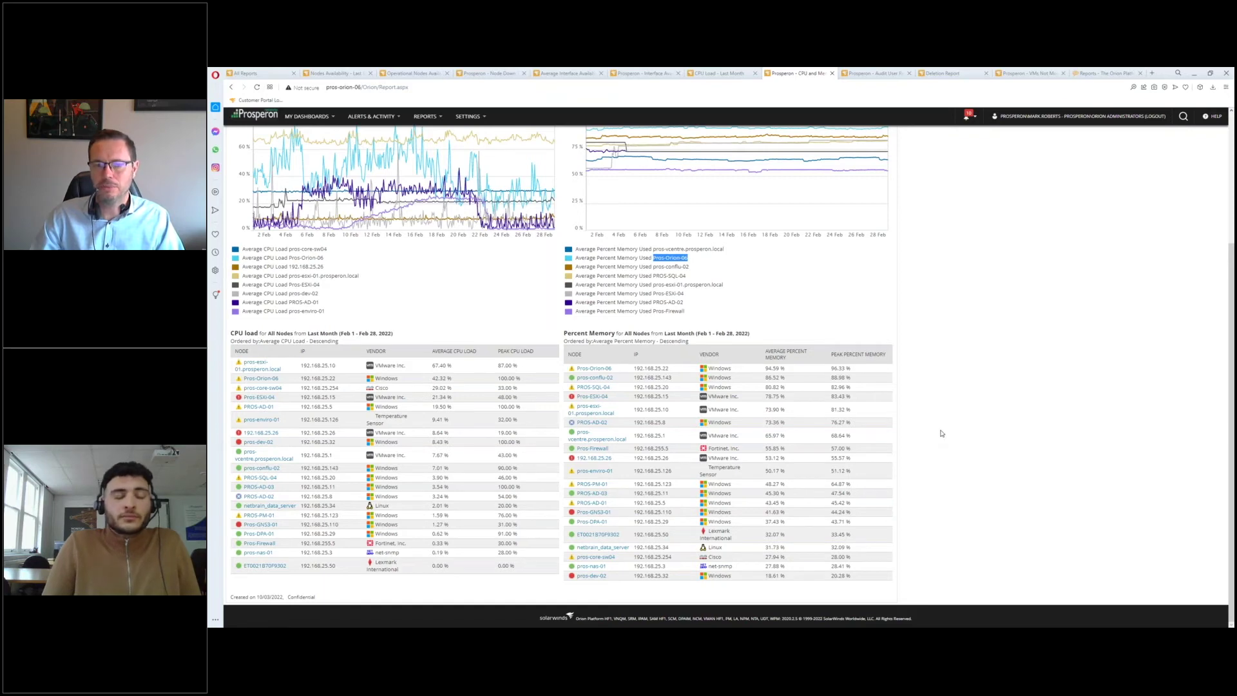
{"action": "scroll", "coordinate": [941, 433], "scroll_direction": "up", "scroll_amount": 2}
{"action": "scroll", "coordinate": [941, 433], "scroll_direction": "down", "scroll_amount": 2}
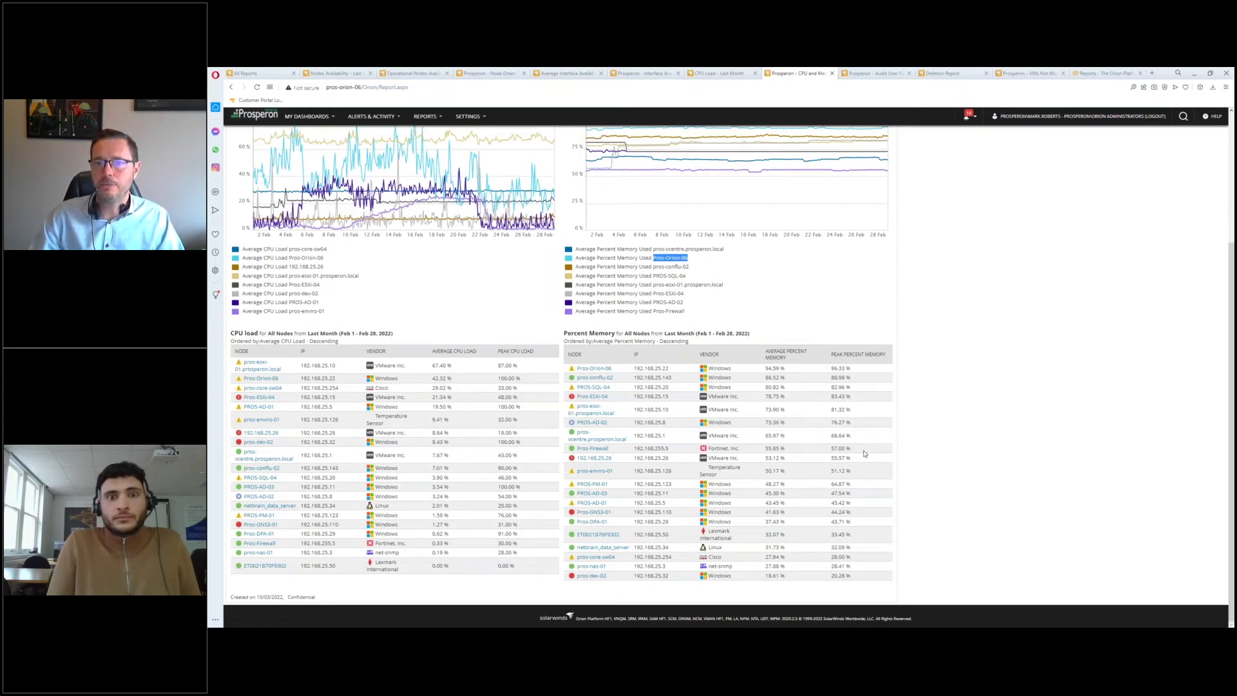
{"action": "scroll", "coordinate": [866, 452], "scroll_direction": "up", "scroll_amount": 3}
{"action": "scroll", "coordinate": [838, 194], "scroll_direction": "up", "scroll_amount": 1}
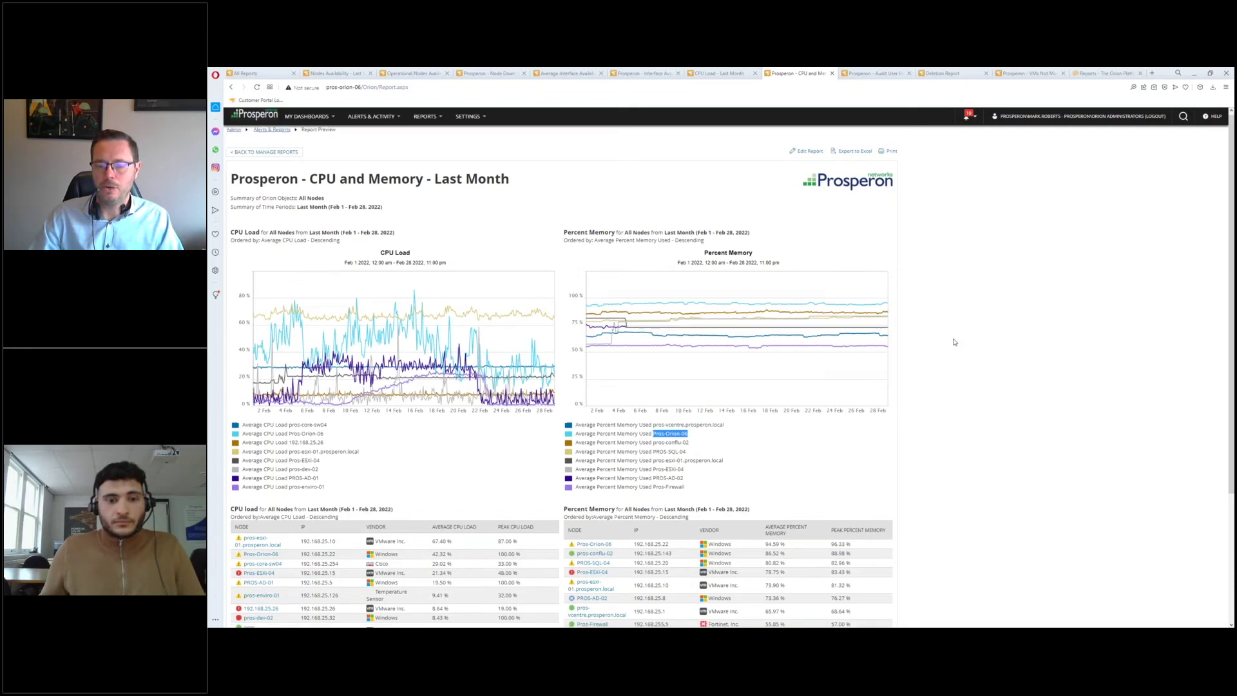
{"action": "scroll", "coordinate": [954, 343], "scroll_direction": "down", "scroll_amount": 3}
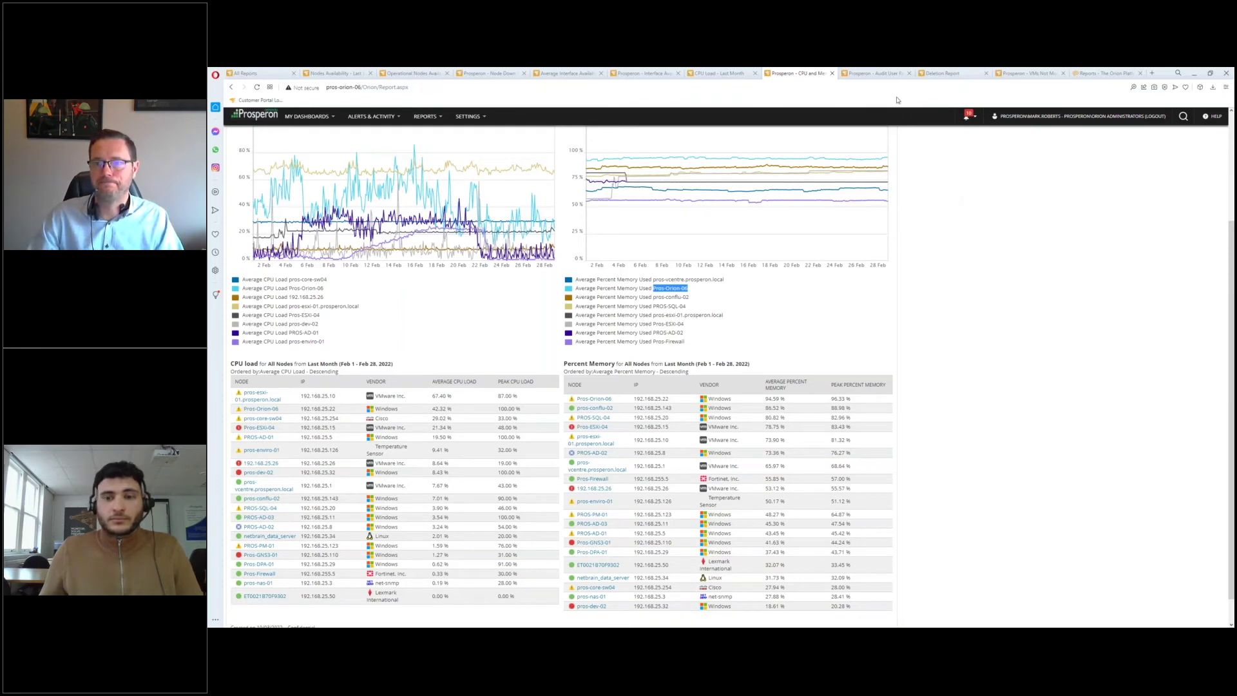
View the Prosperon - Audit User Report and highlight the "login/logout excluded" note in the User Audit heading
{"action": "left_click", "coordinate": [874, 73]}
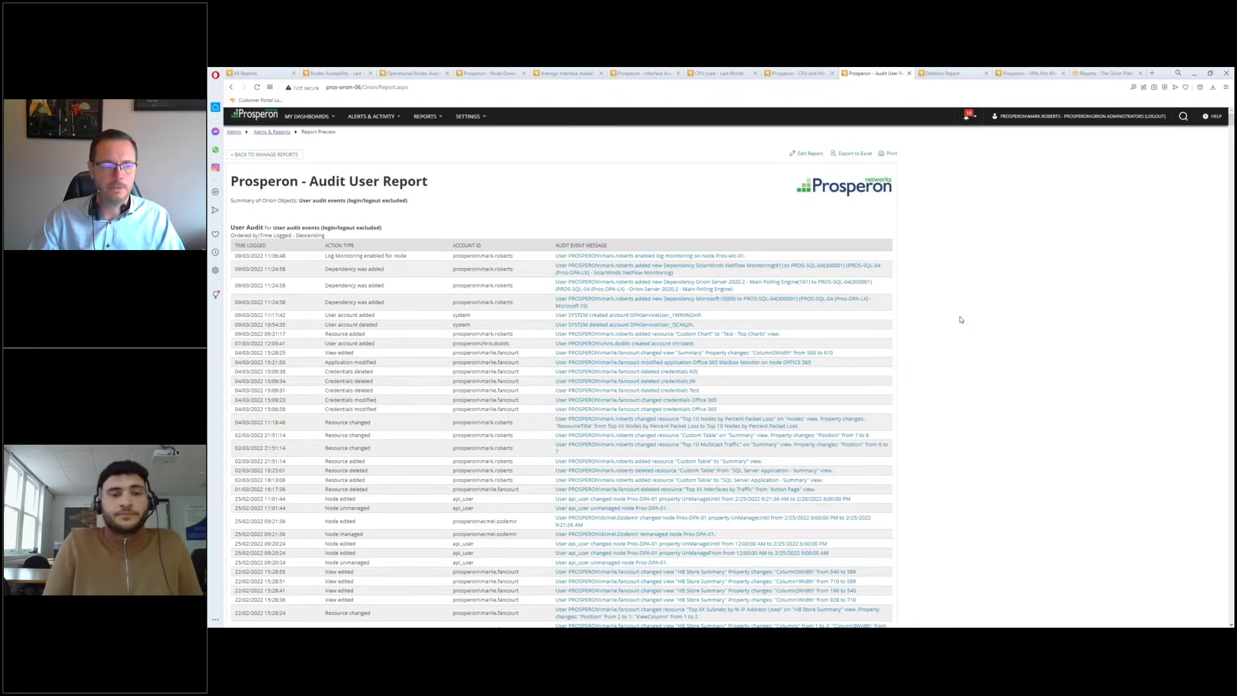
{"action": "scroll", "coordinate": [960, 320], "scroll_direction": "down", "scroll_amount": 2}
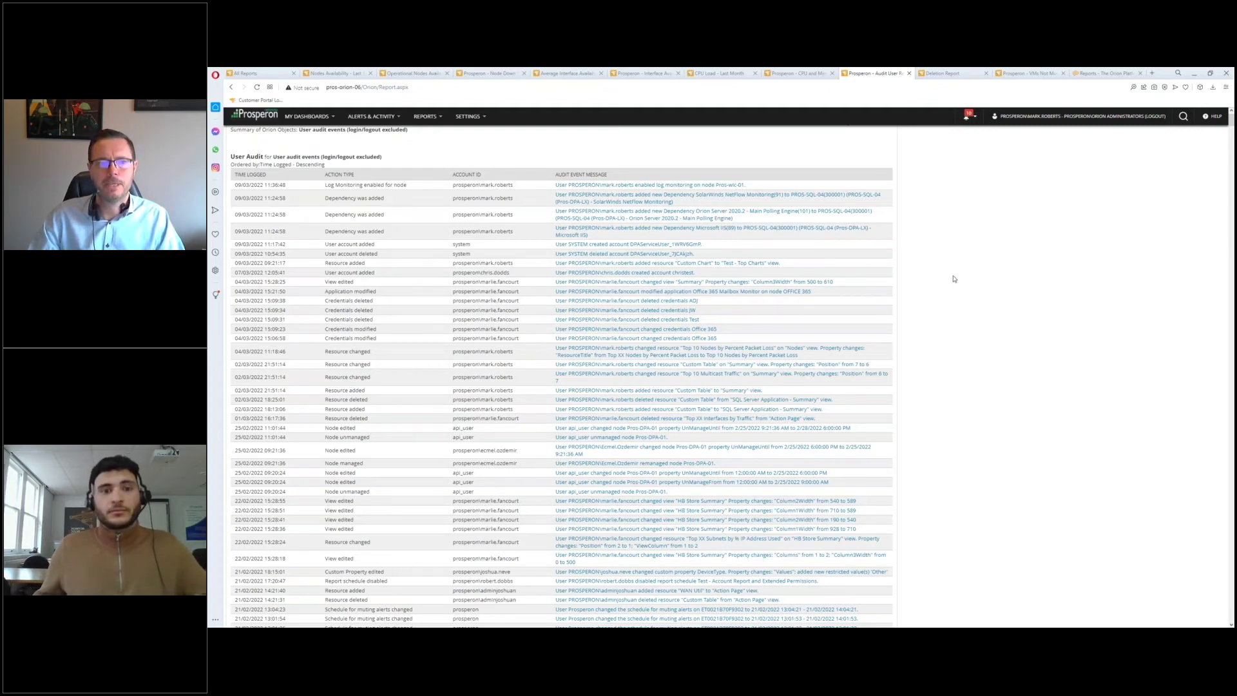
{"action": "scroll", "coordinate": [954, 278], "scroll_direction": "up", "scroll_amount": 3}
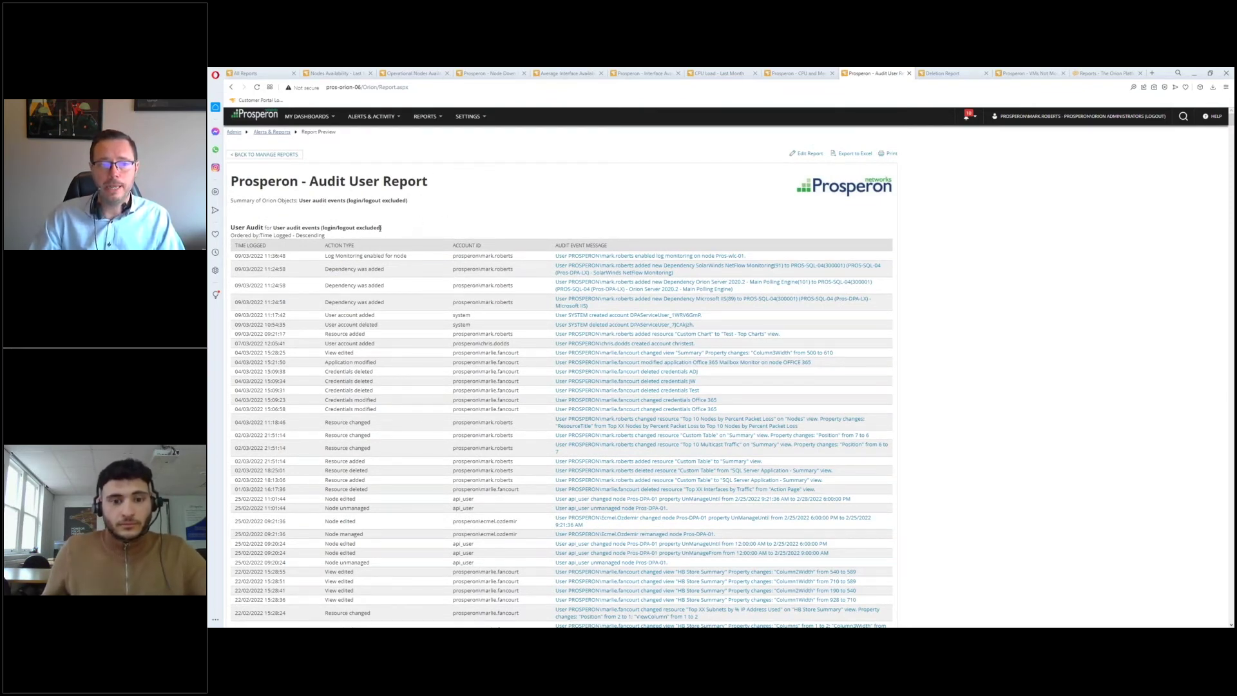
{"action": "left_click_drag", "start_coordinate": [382, 228], "coordinate": [324, 228]}
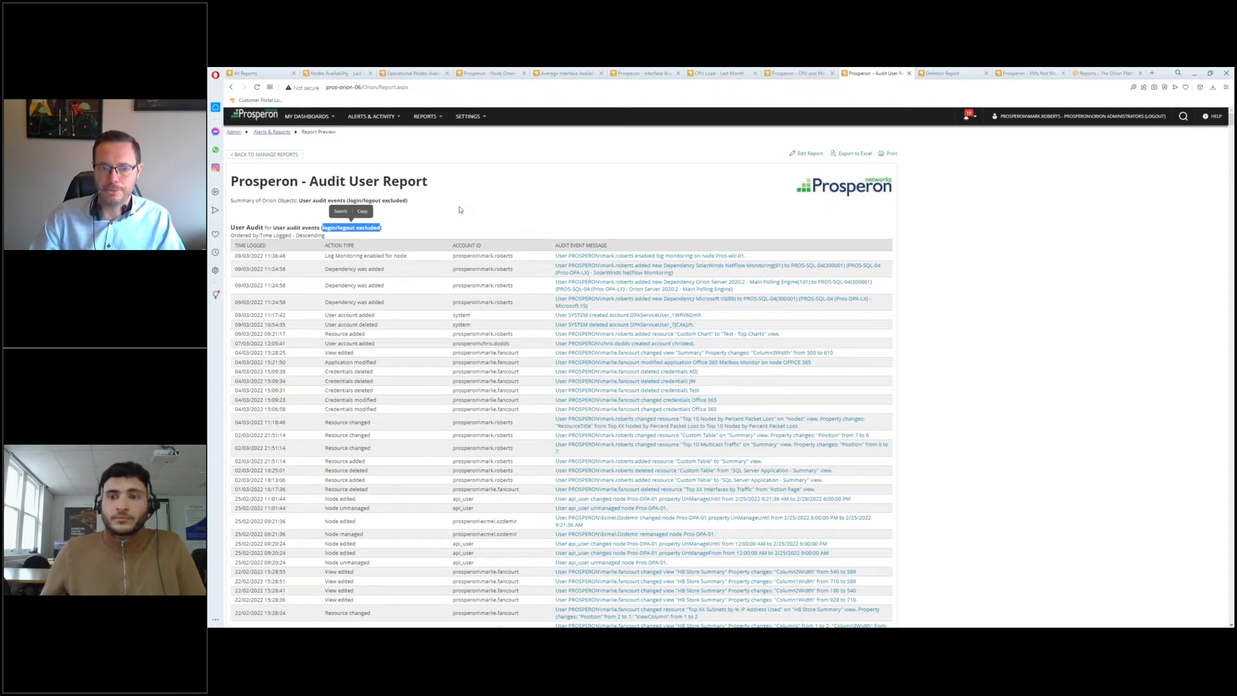
{"action": "left_click", "coordinate": [374, 185]}
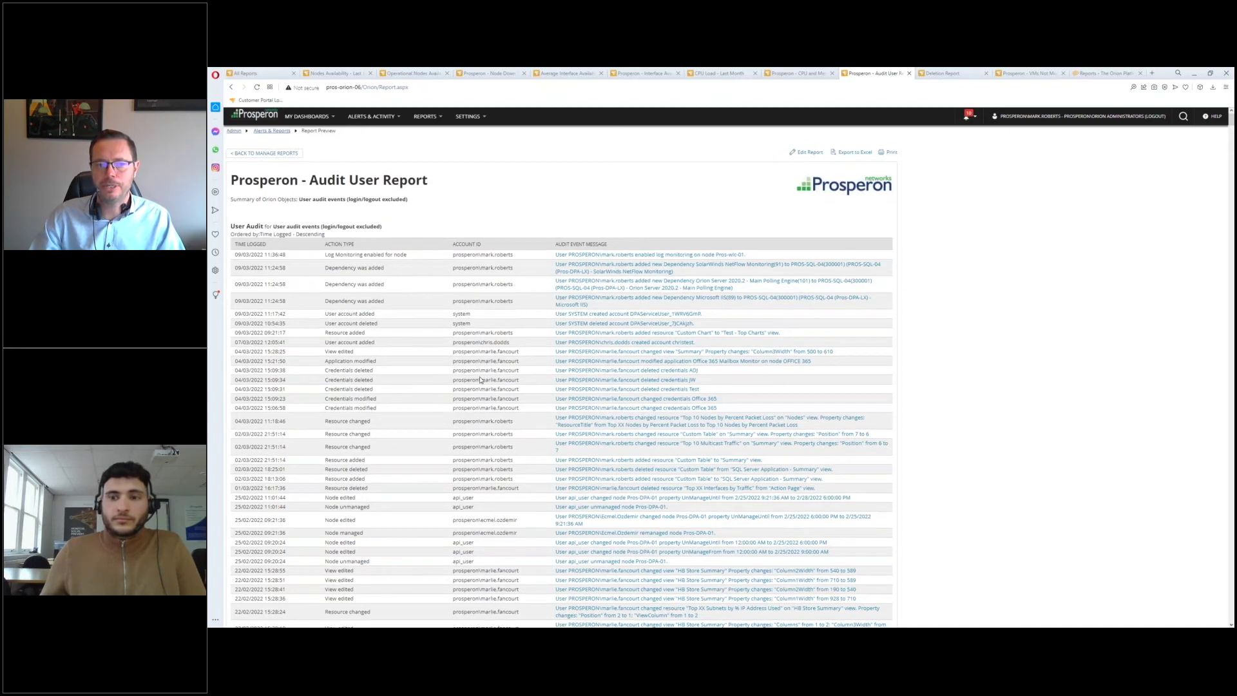
Highlight a "User account added" action in the audit table and look through the logged user actions
{"action": "scroll", "coordinate": [387, 291], "scroll_direction": "down", "scroll_amount": 1}
{"action": "triple_click", "coordinate": [372, 285]}
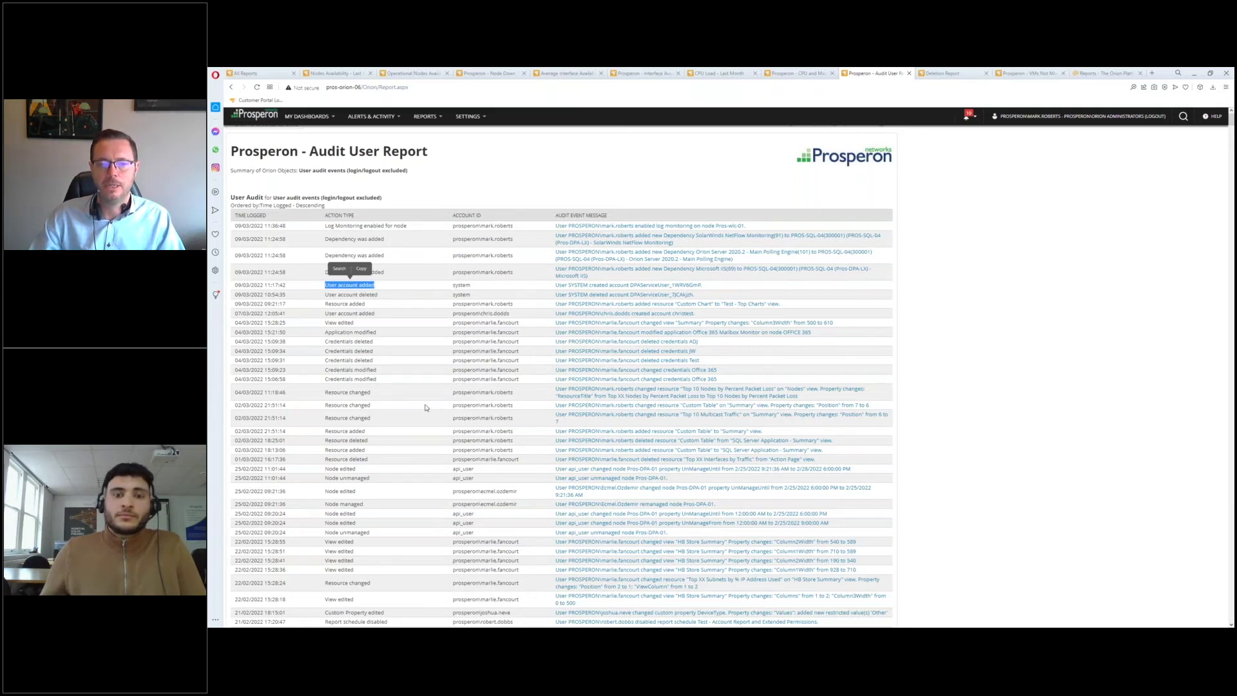
{"action": "scroll", "coordinate": [425, 408], "scroll_direction": "down", "scroll_amount": 4}
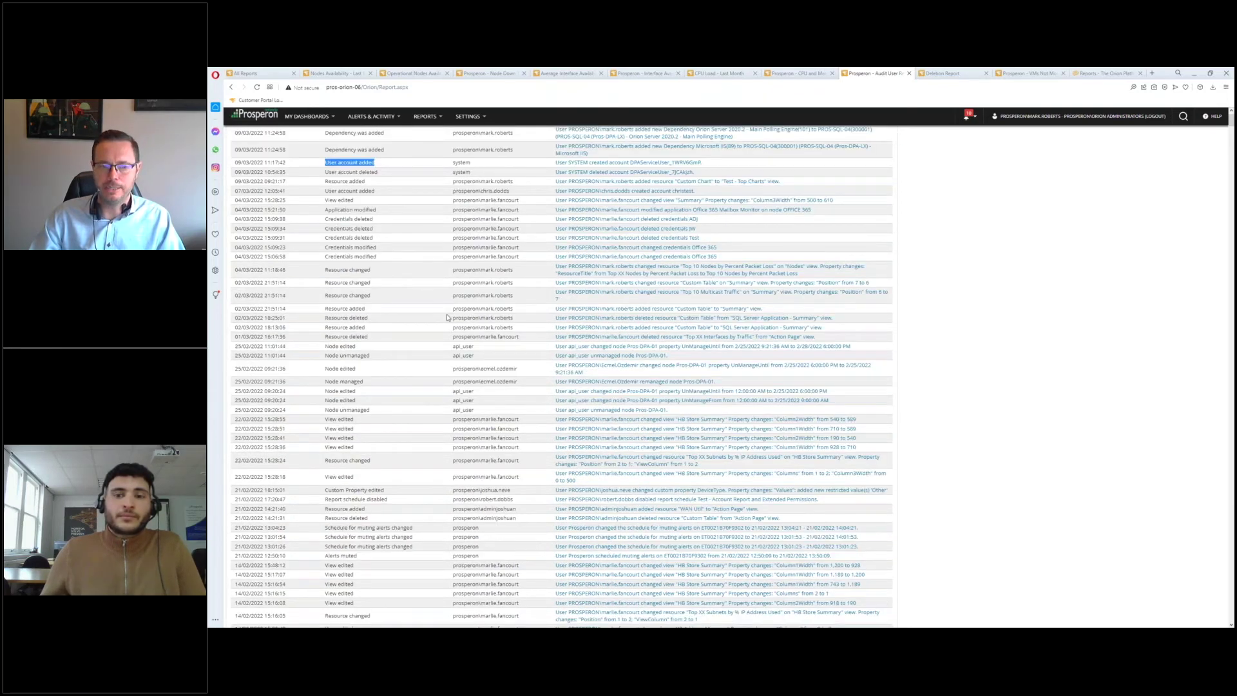
{"action": "scroll", "coordinate": [447, 319], "scroll_direction": "up", "scroll_amount": 5}
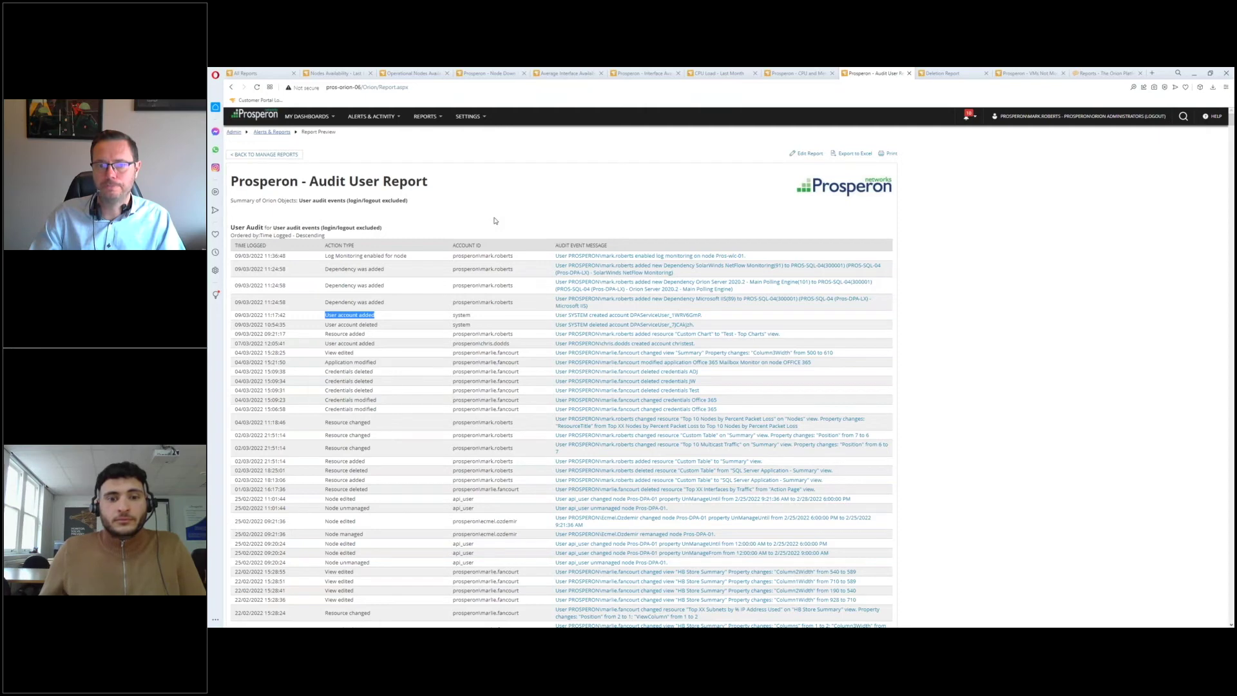
View the Deletion Report and look through its Resource deleted audit entries
{"action": "left_click", "coordinate": [947, 73]}
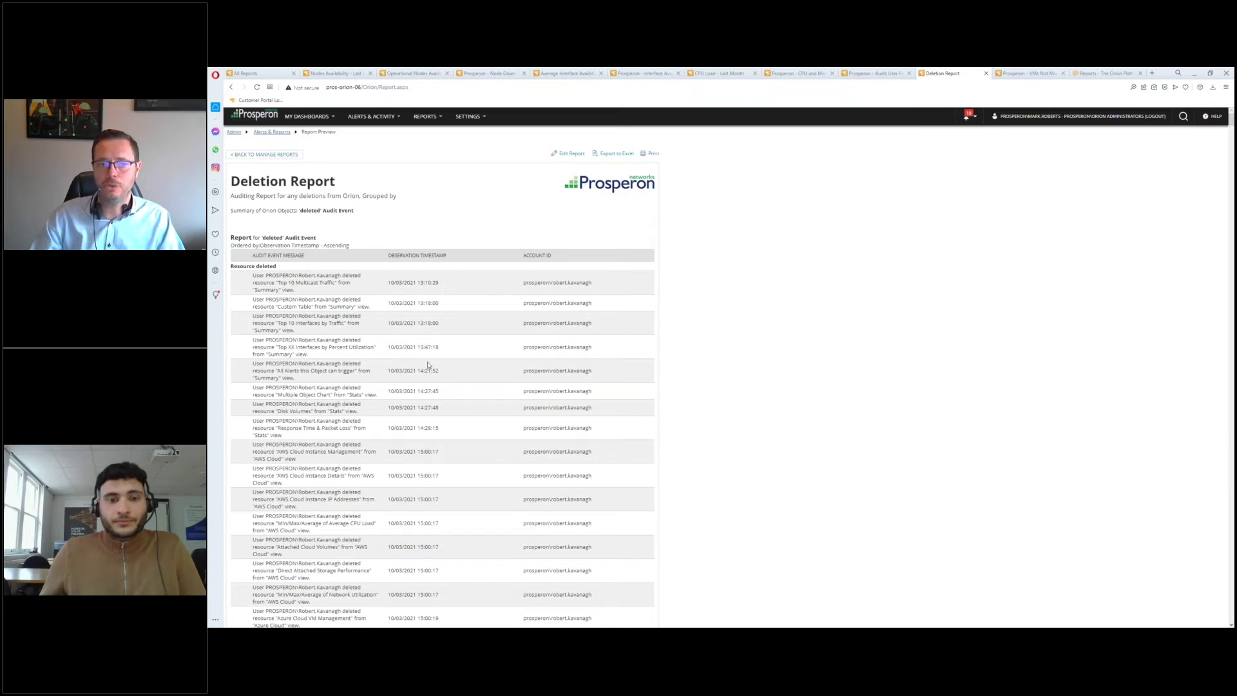
{"action": "scroll", "coordinate": [428, 365], "scroll_direction": "down", "scroll_amount": 5}
{"action": "scroll", "coordinate": [428, 365], "scroll_direction": "up", "scroll_amount": 5}
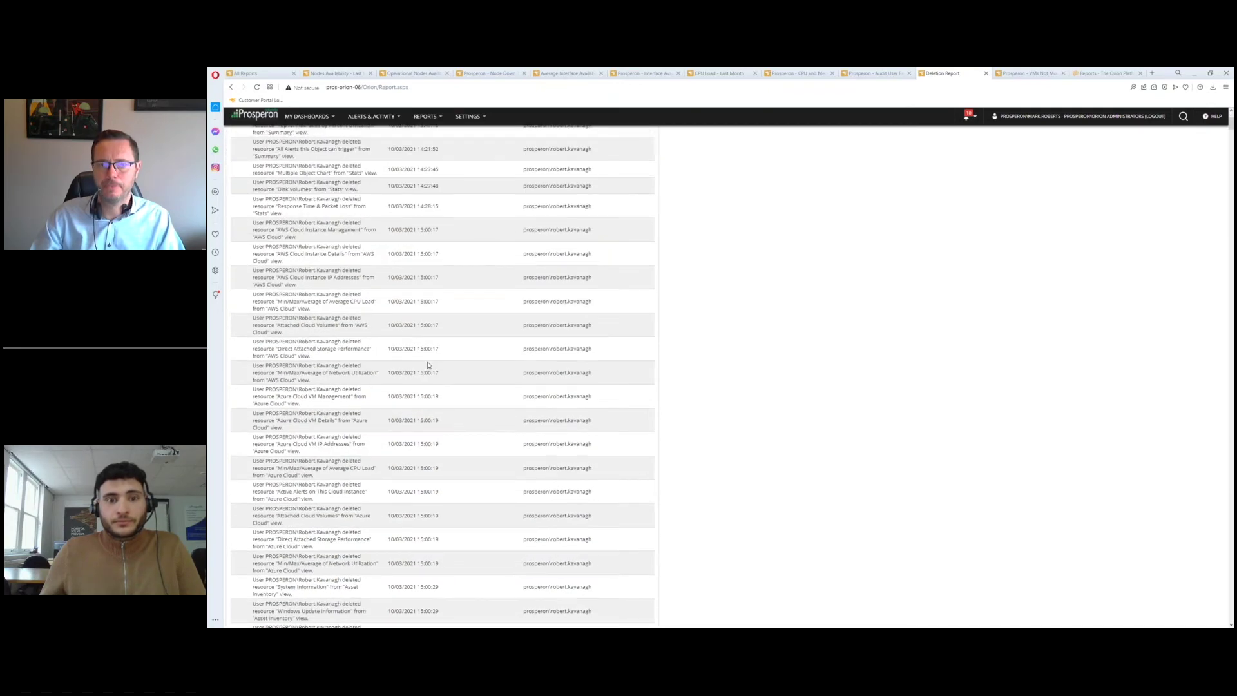
Open the Deletion Report for editing and examine the 'deleted' Audit Event selection's condition and its available filter fields
{"action": "left_click", "coordinate": [571, 154]}
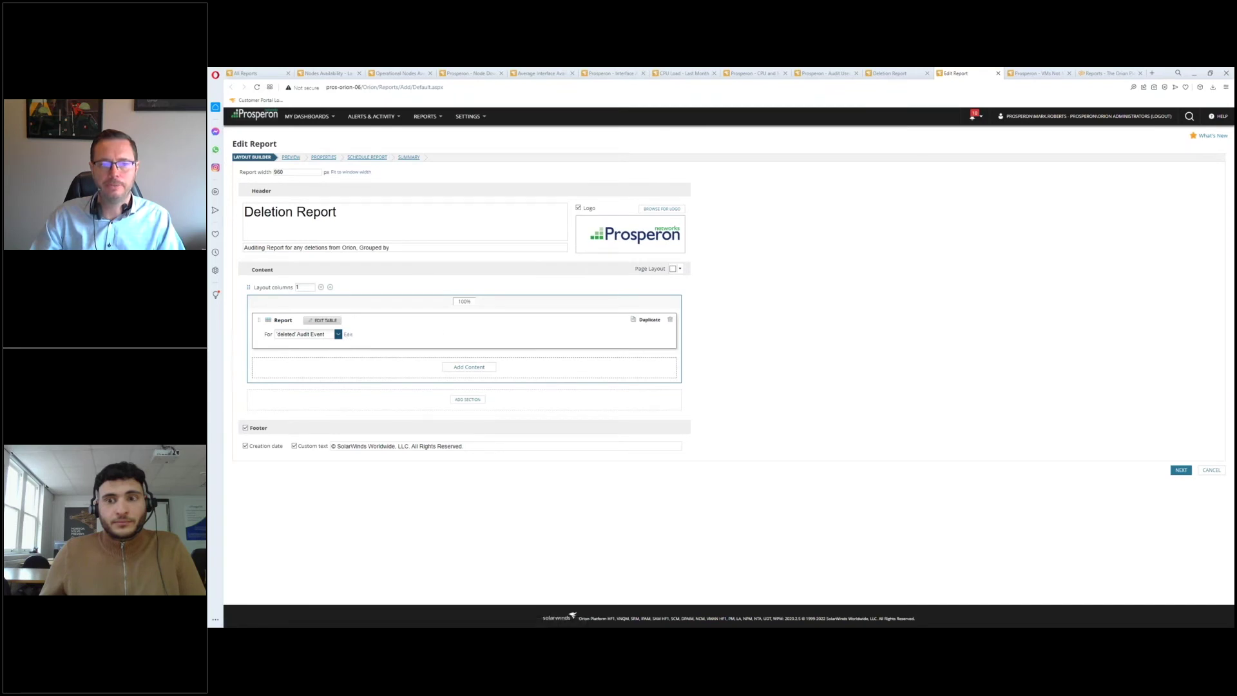
{"action": "left_click", "coordinate": [355, 334]}
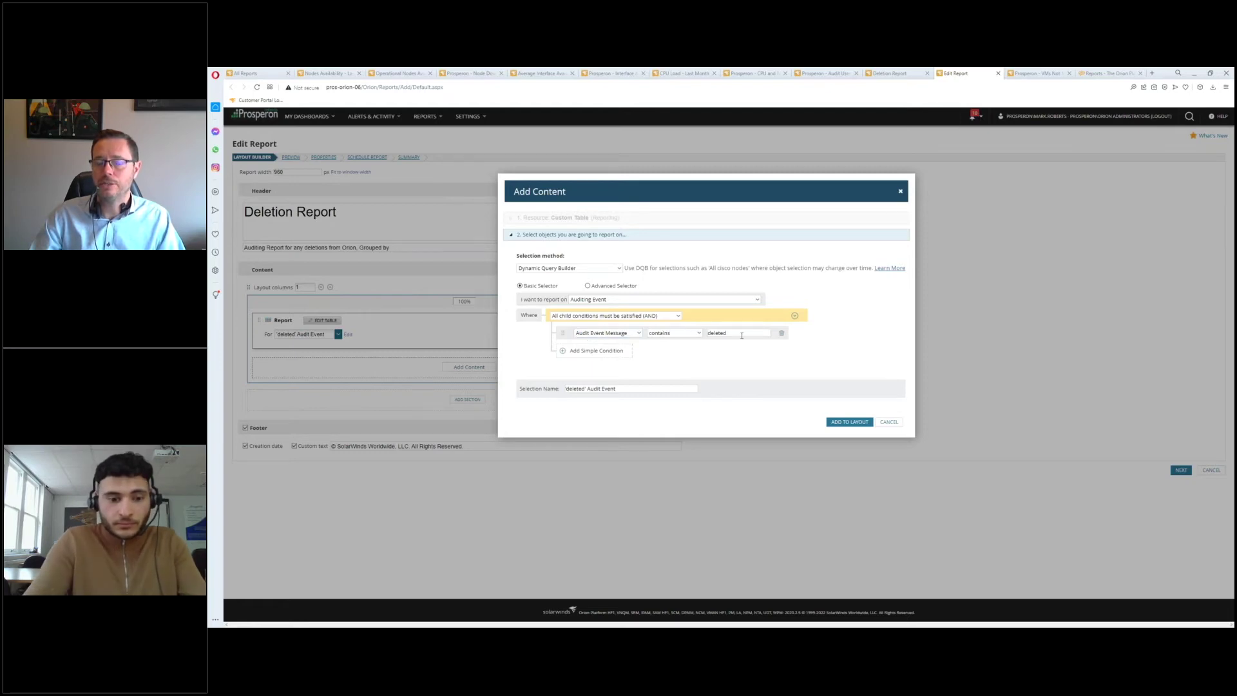
{"action": "left_click", "coordinate": [637, 334]}
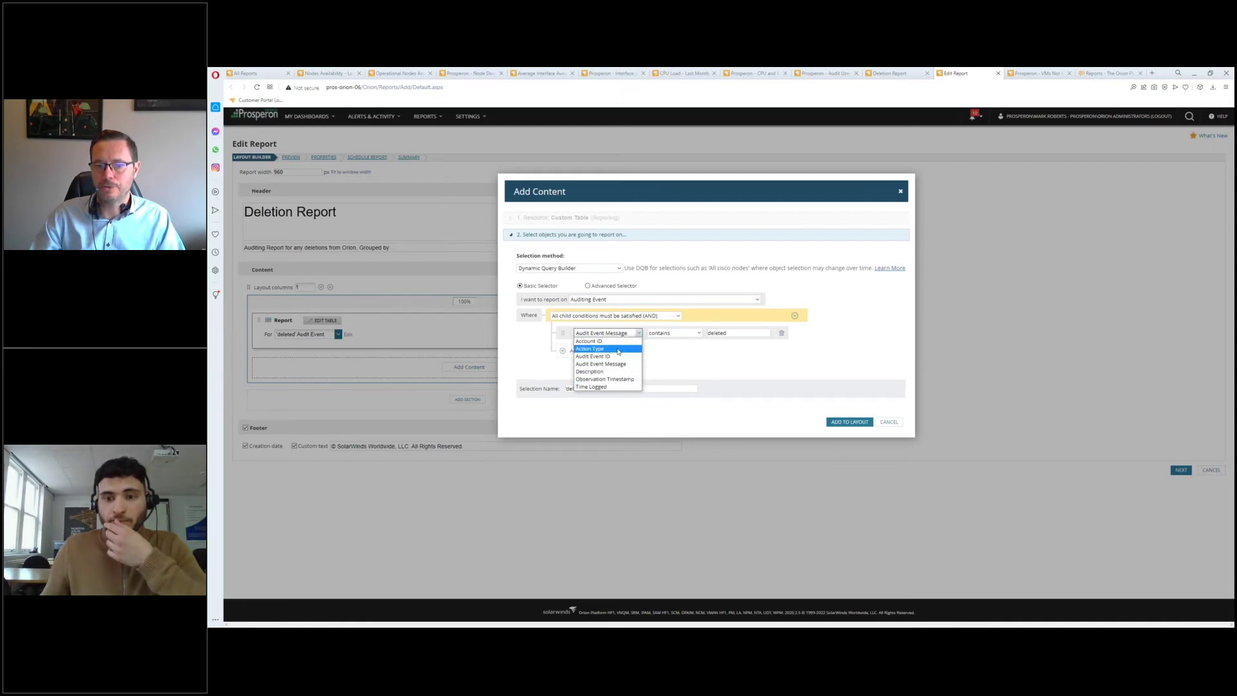
{"action": "left_click", "coordinate": [549, 284]}
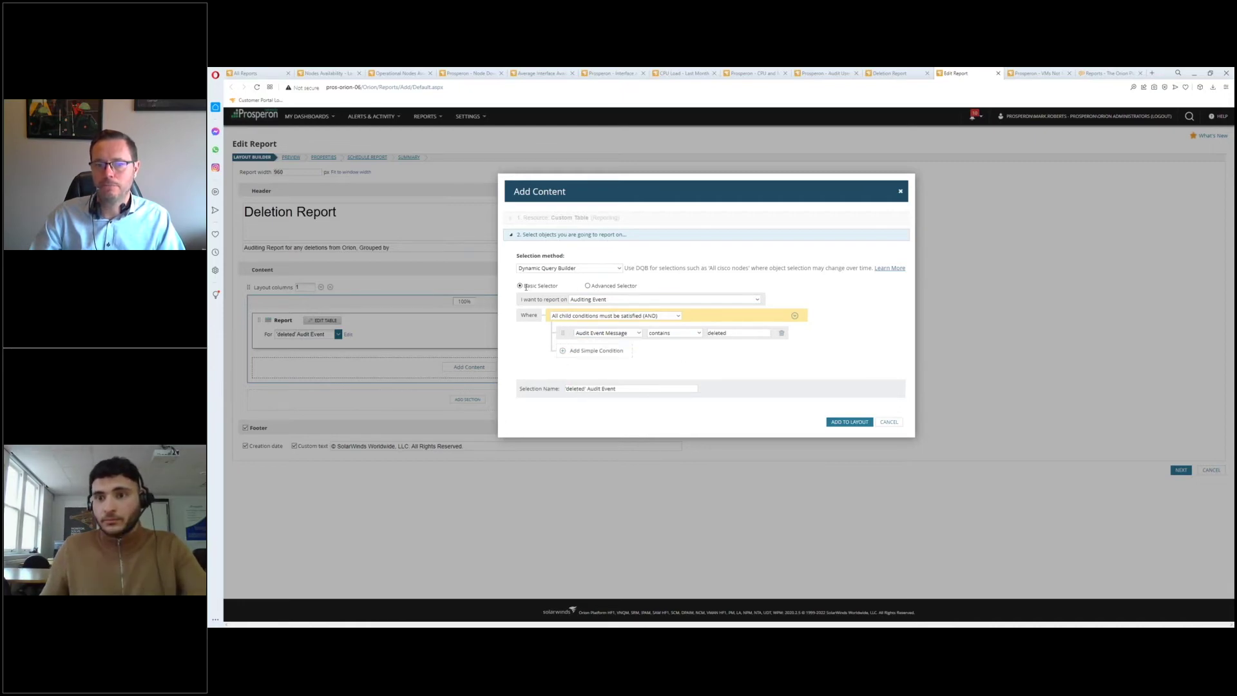
Try the Advanced Selector, browse the Auditing Event and Auditing Action Type columns, and leave the Deletion Report editor without saving
{"action": "left_click", "coordinate": [589, 286]}
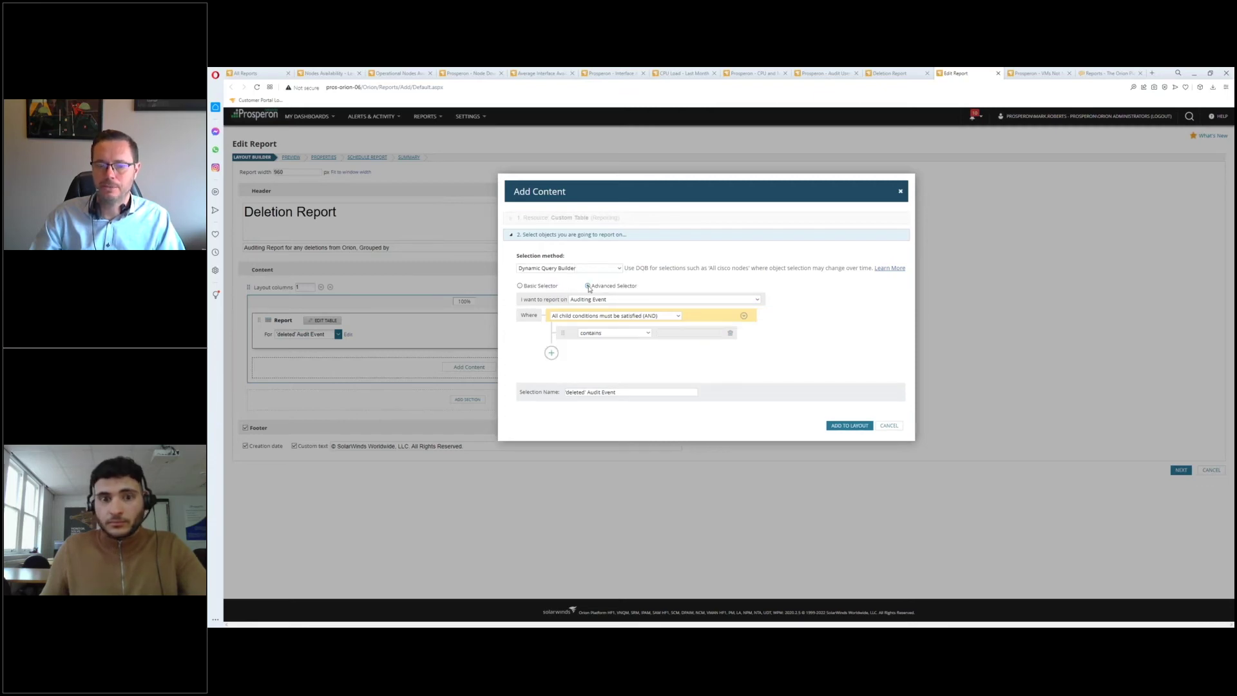
{"action": "left_click", "coordinate": [604, 333]}
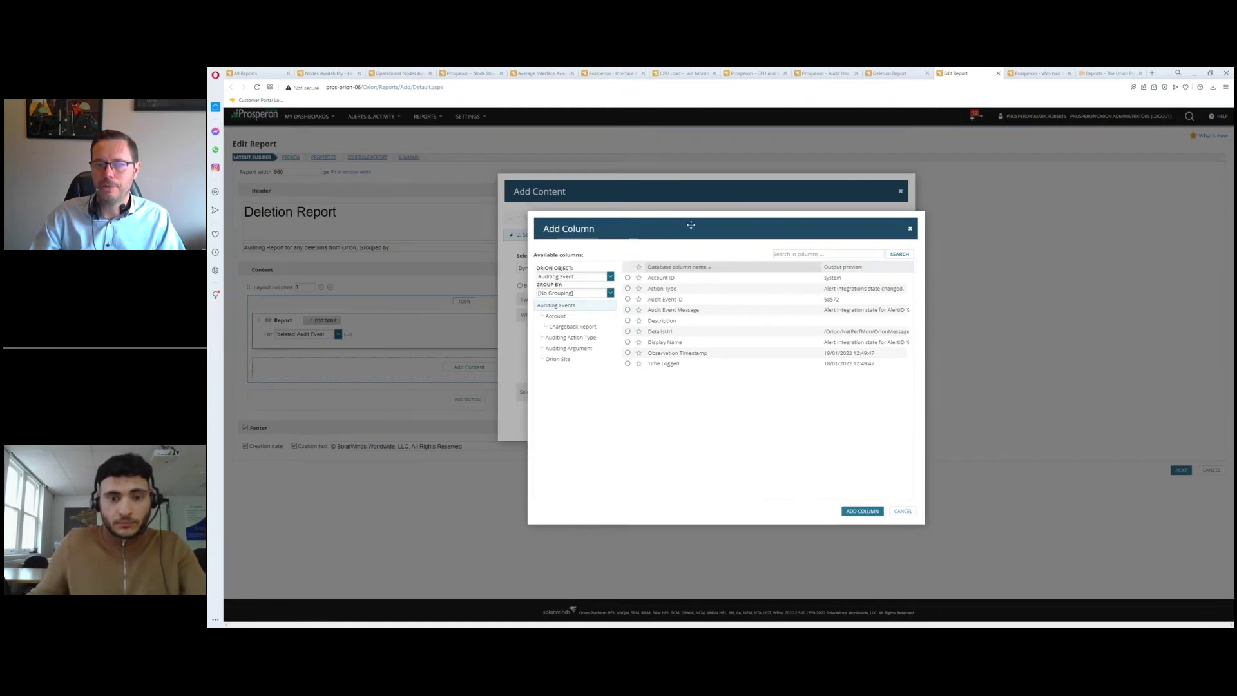
{"action": "left_click_drag", "start_coordinate": [743, 222], "coordinate": [876, 207]}
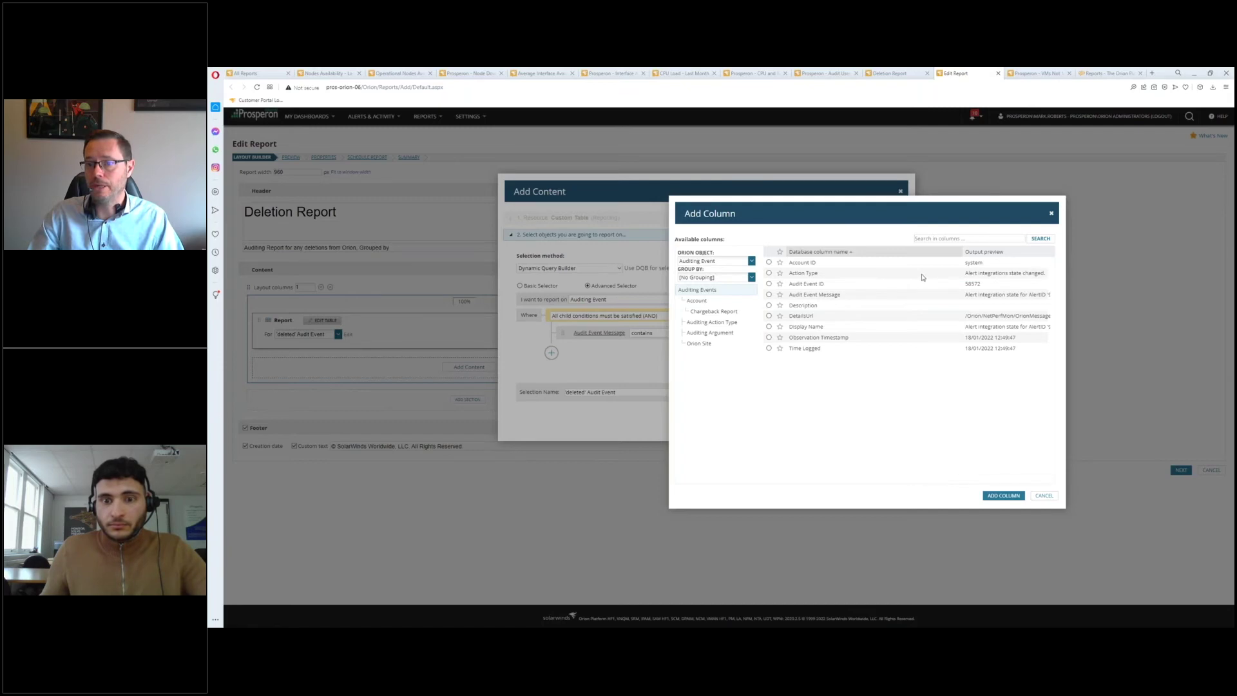
{"action": "left_click", "coordinate": [784, 276]}
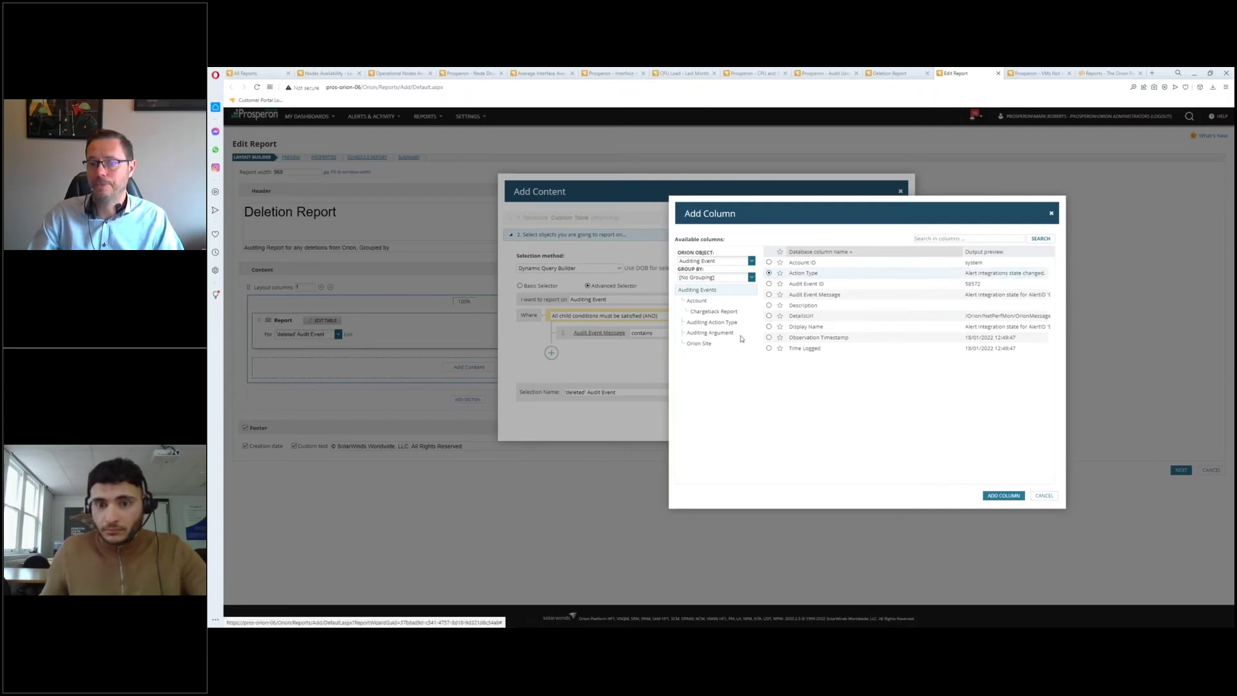
{"action": "left_click", "coordinate": [722, 324]}
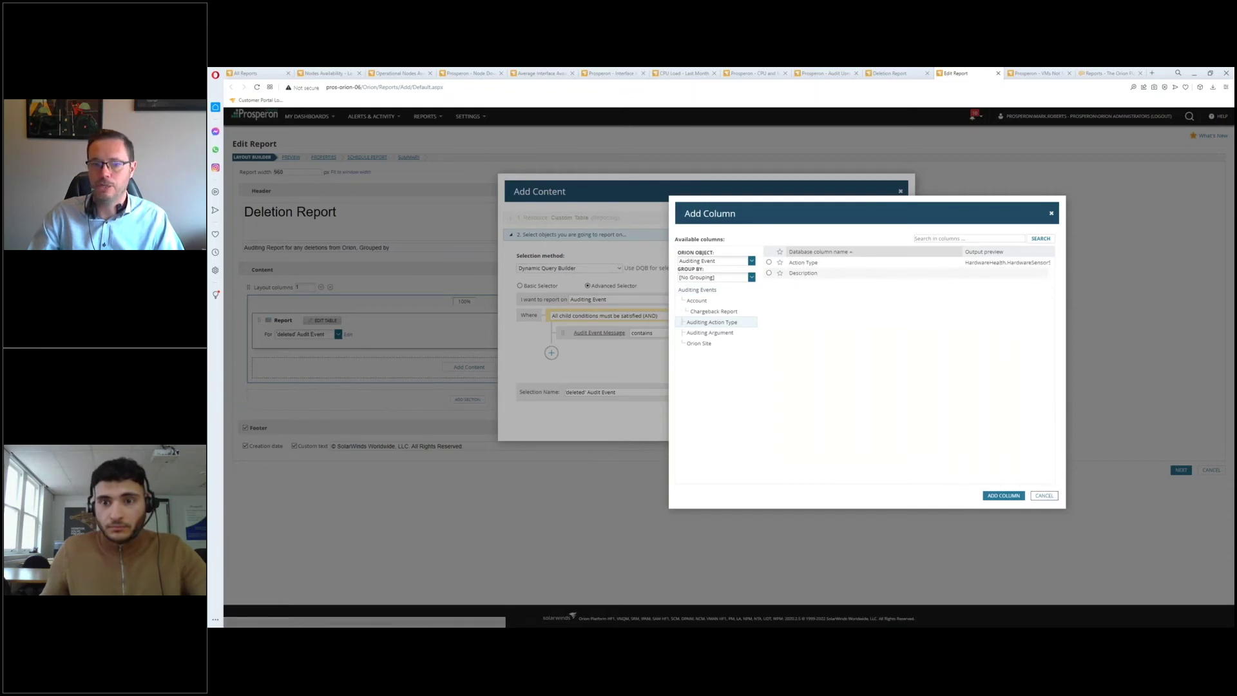
{"action": "left_click", "coordinate": [1049, 498]}
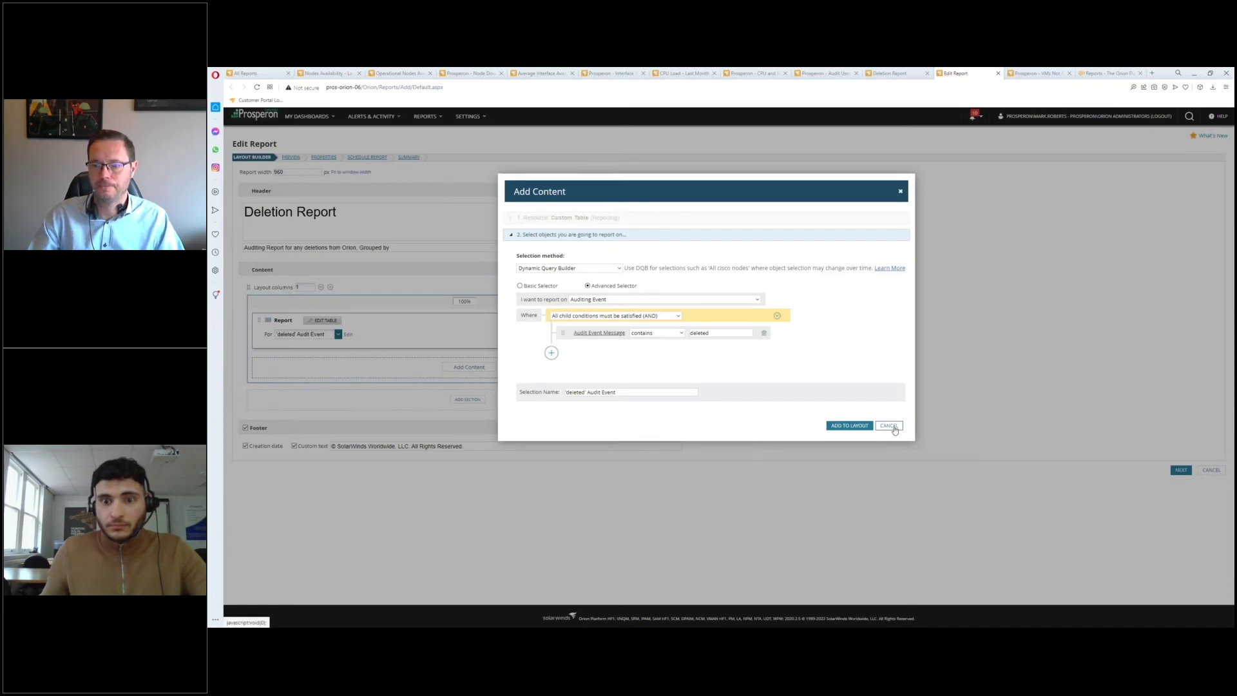
{"action": "left_click", "coordinate": [894, 426]}
{"action": "left_click", "coordinate": [1212, 469]}
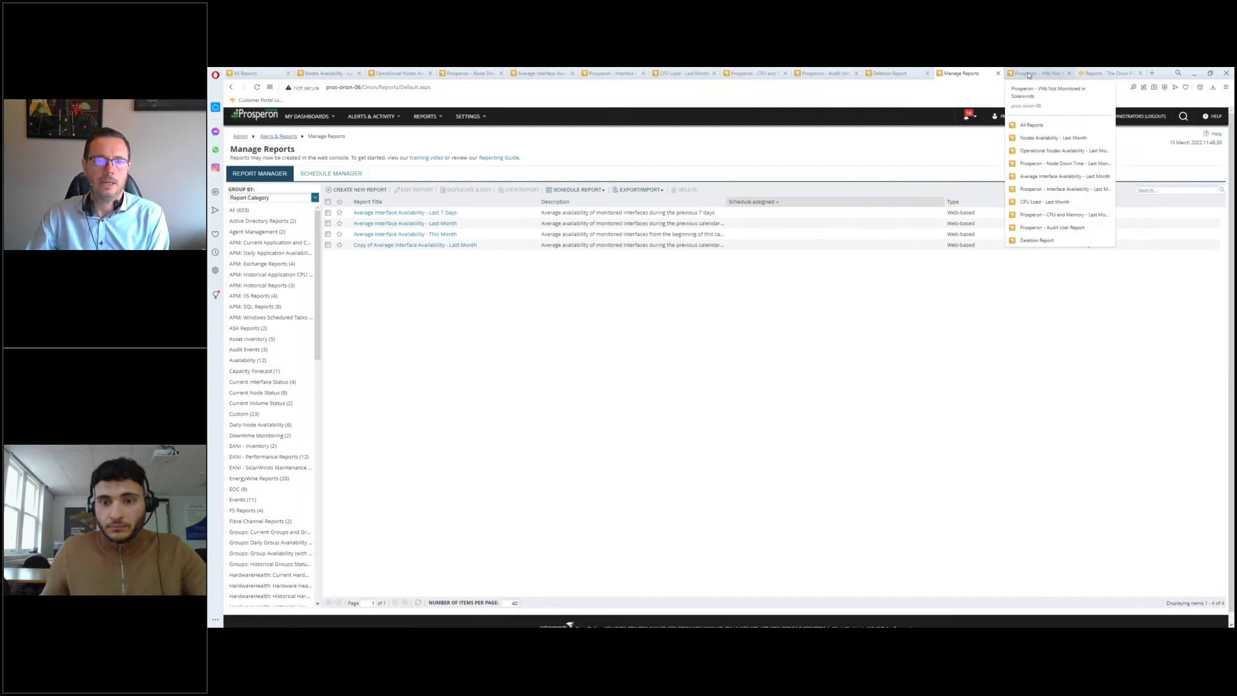
View the Prosperon - VMs Not Monitored in Solarwinds report, highlighting its title, and look at the Pros-MSAdminCenter virtual machine's details
{"action": "left_click", "coordinate": [1030, 76]}
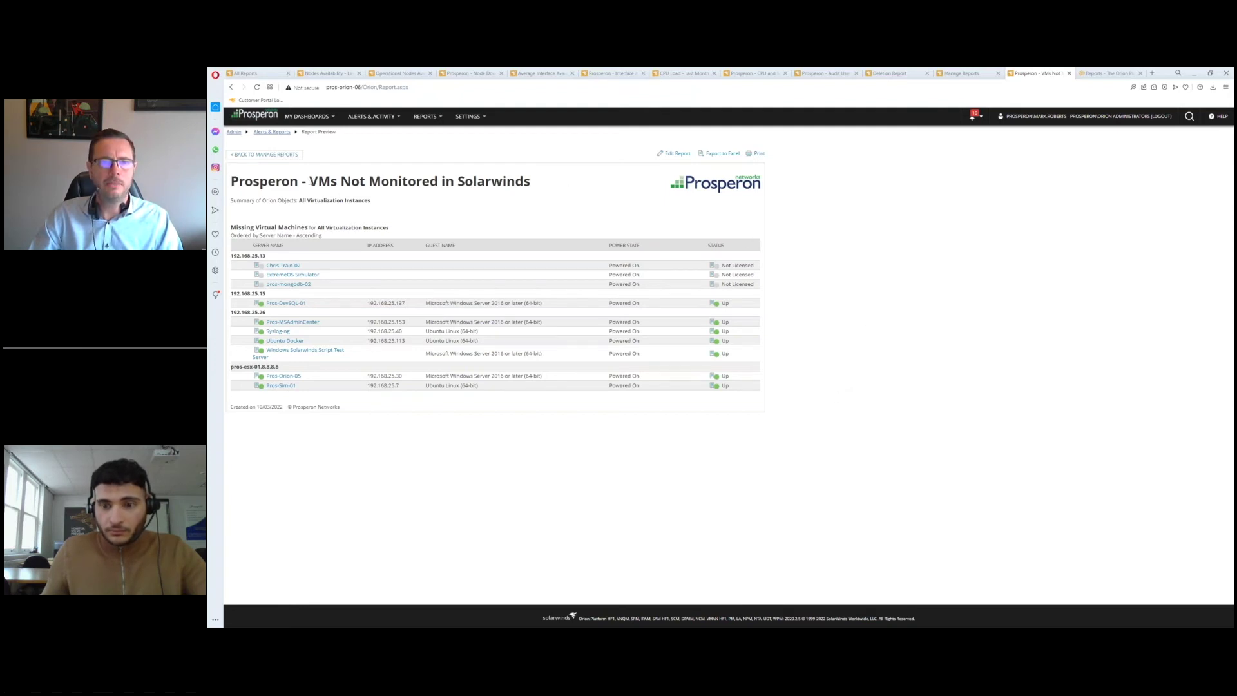
{"action": "left_click_drag", "start_coordinate": [312, 181], "coordinate": [531, 183]}
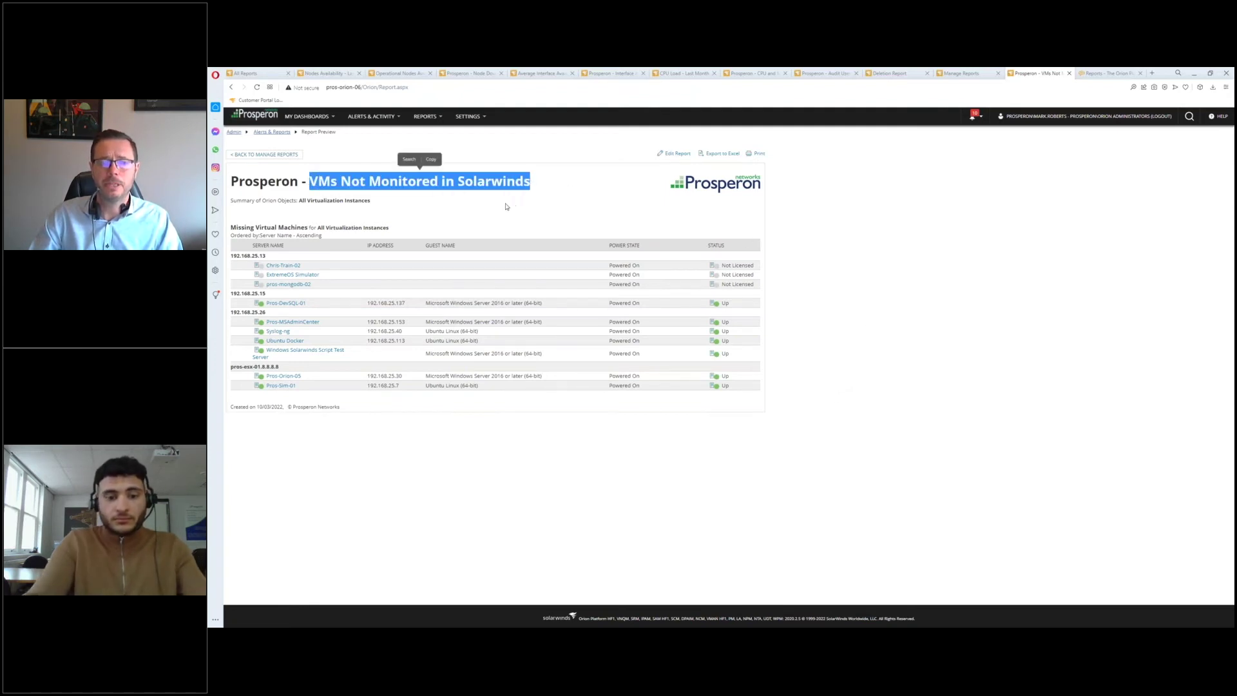
{"action": "left_click", "coordinate": [530, 204]}
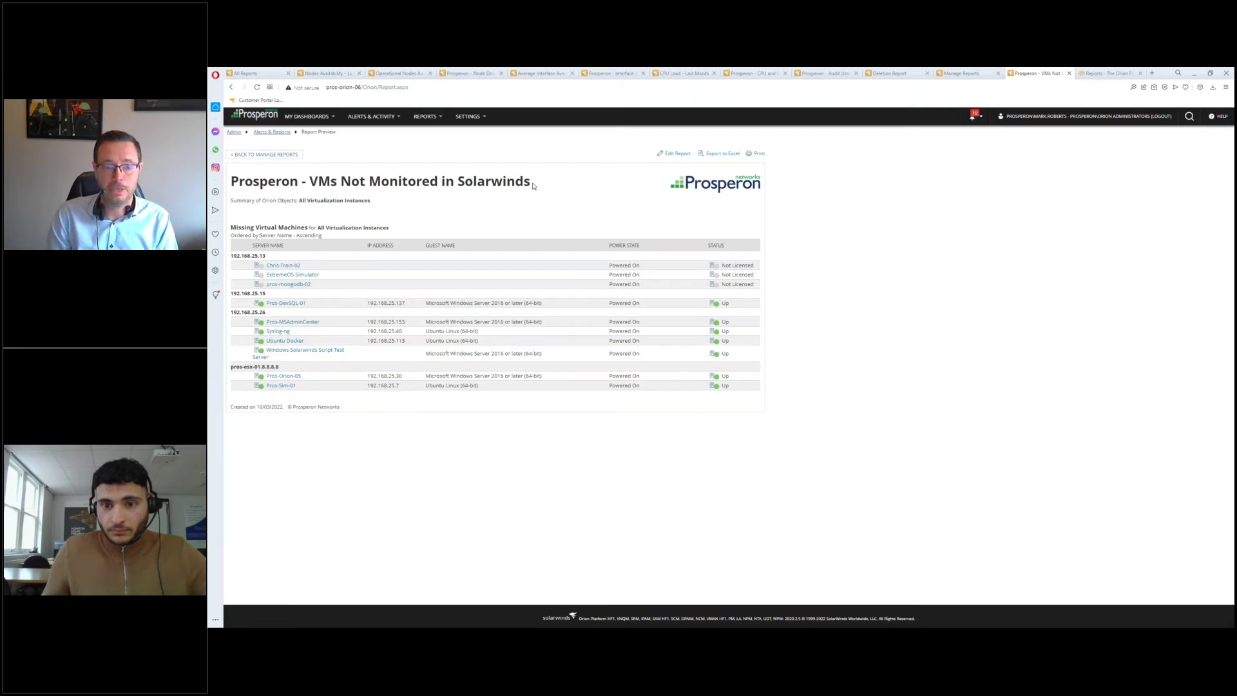
{"action": "left_click_drag", "start_coordinate": [533, 184], "coordinate": [310, 182]}
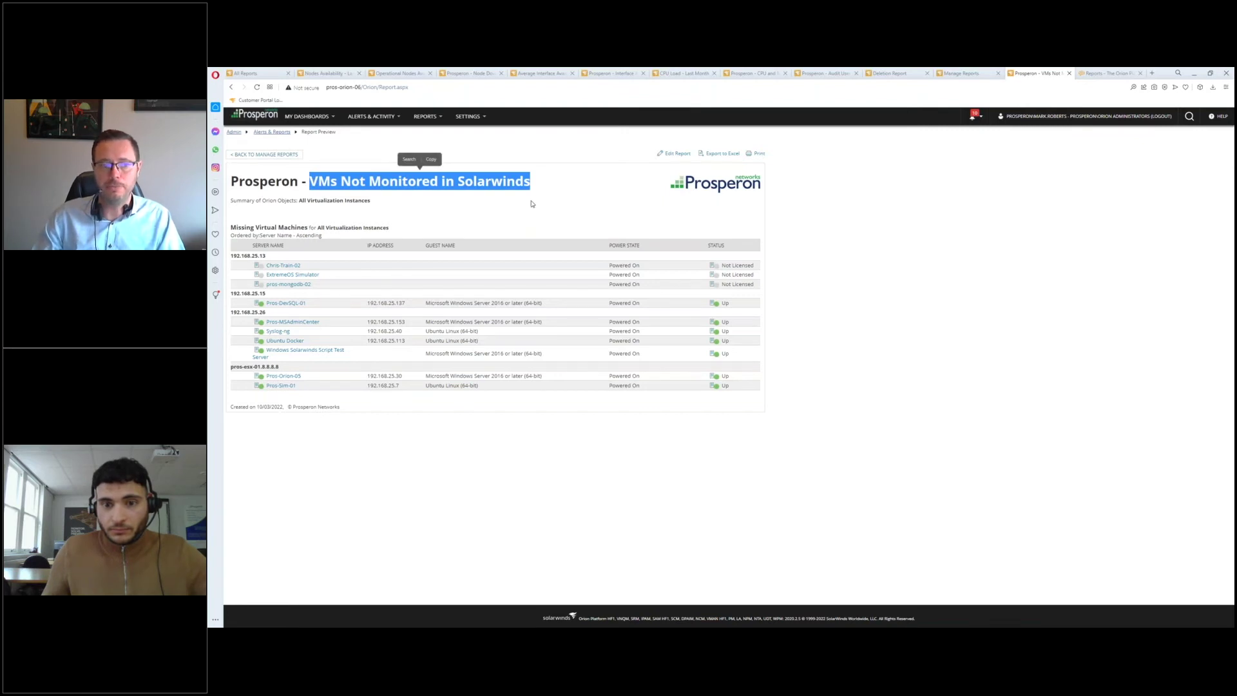
{"action": "left_click", "coordinate": [551, 205]}
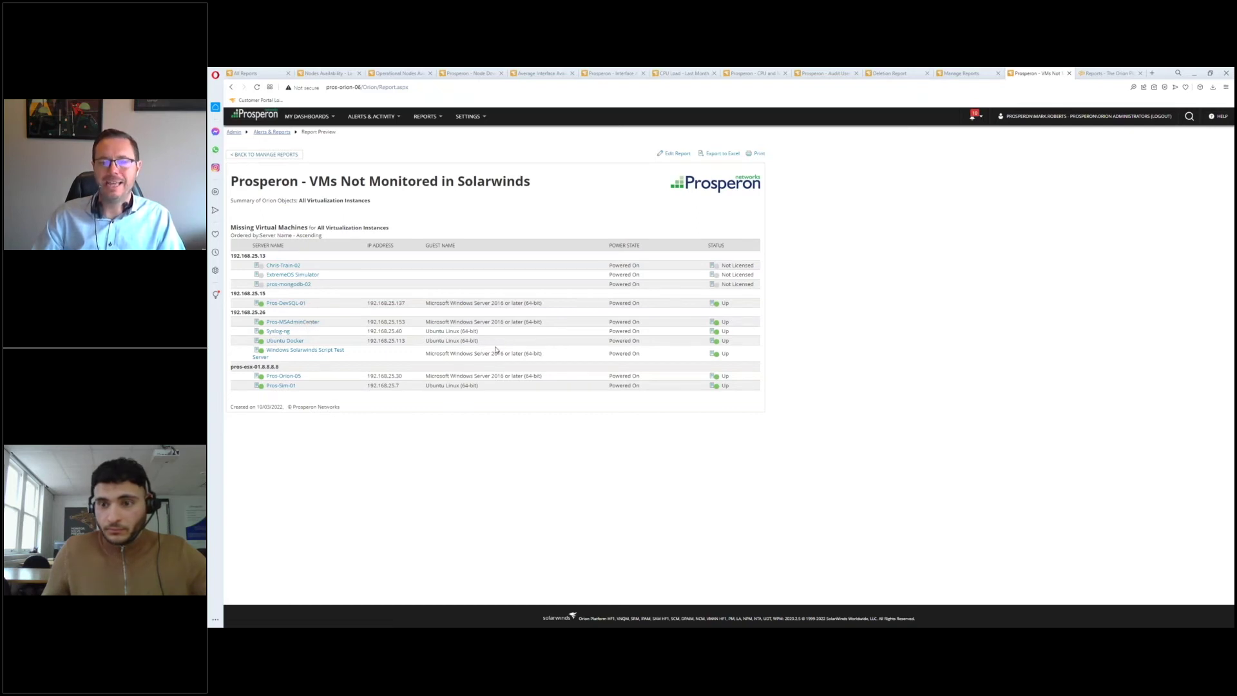
{"action": "left_click", "coordinate": [303, 322]}
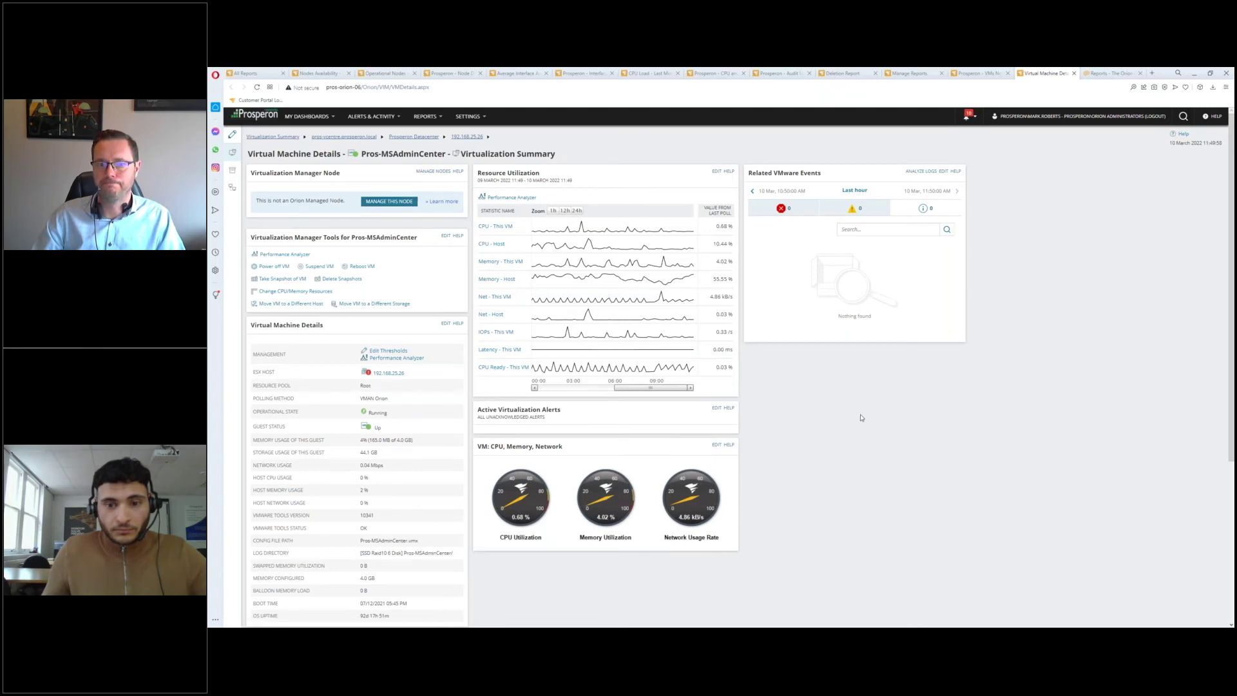
{"action": "key", "text": "ctrl+shift+Tab"}
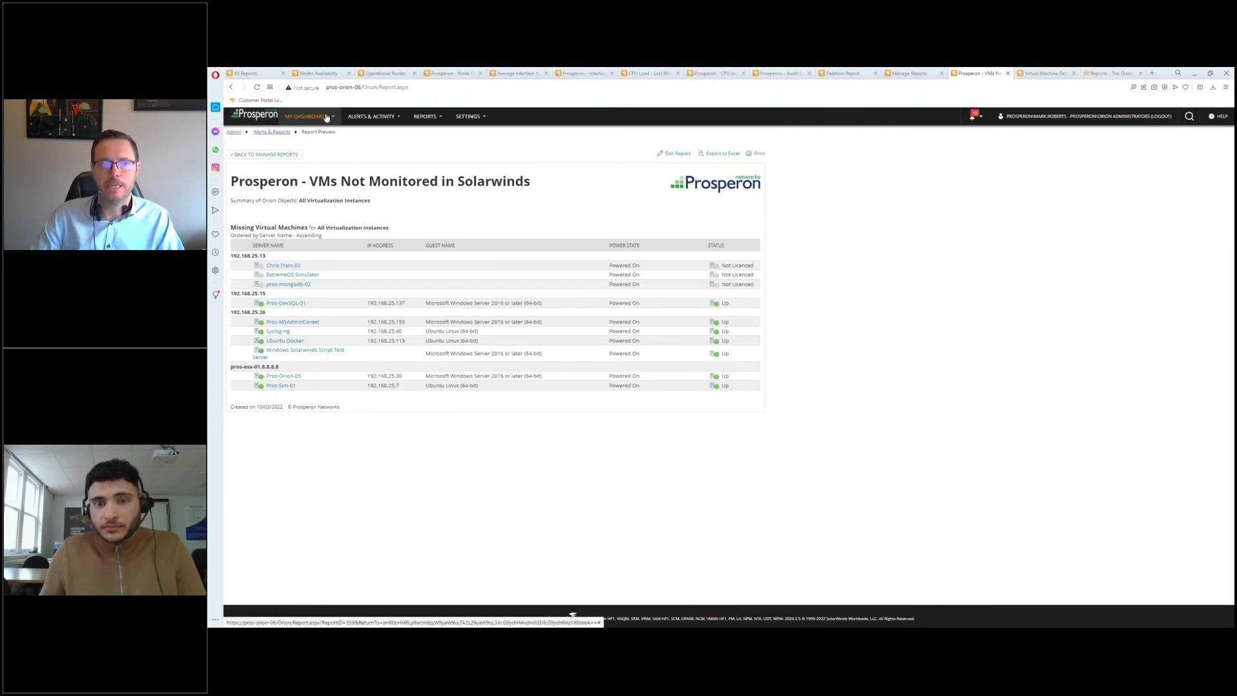
Go to the dashboard management list and filter it to Modern dashboards
{"action": "mouse_move", "coordinate": [327, 118]}
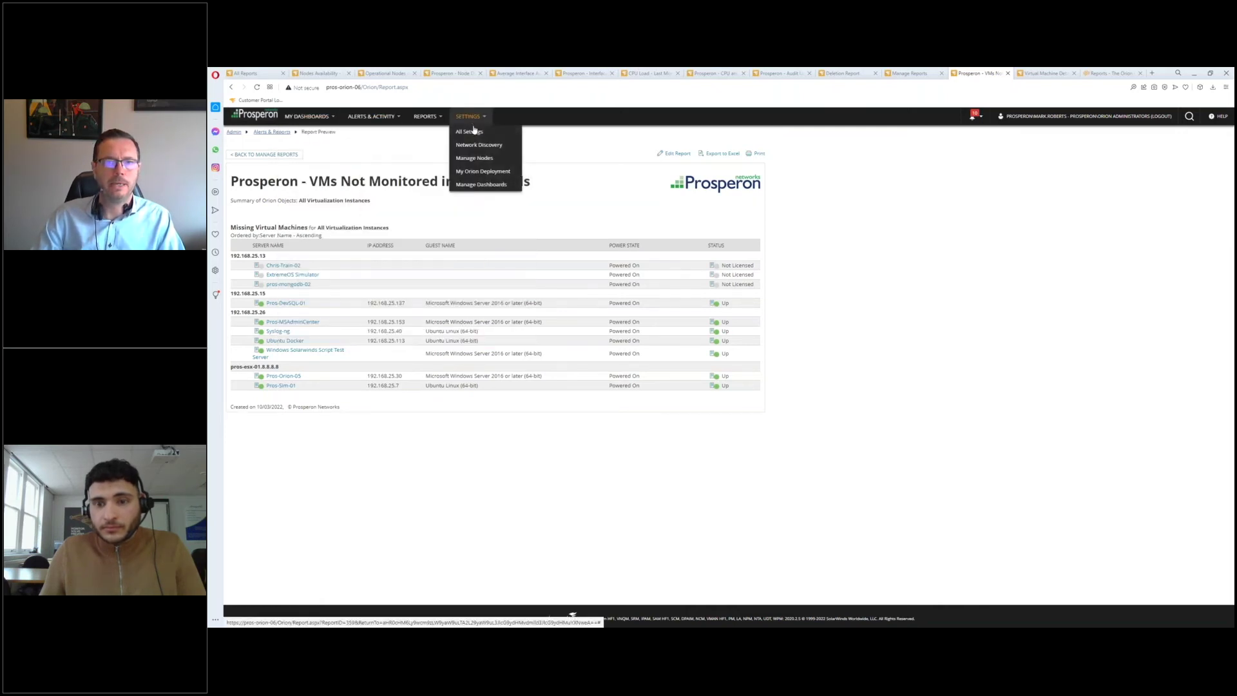
{"action": "left_click", "coordinate": [469, 131]}
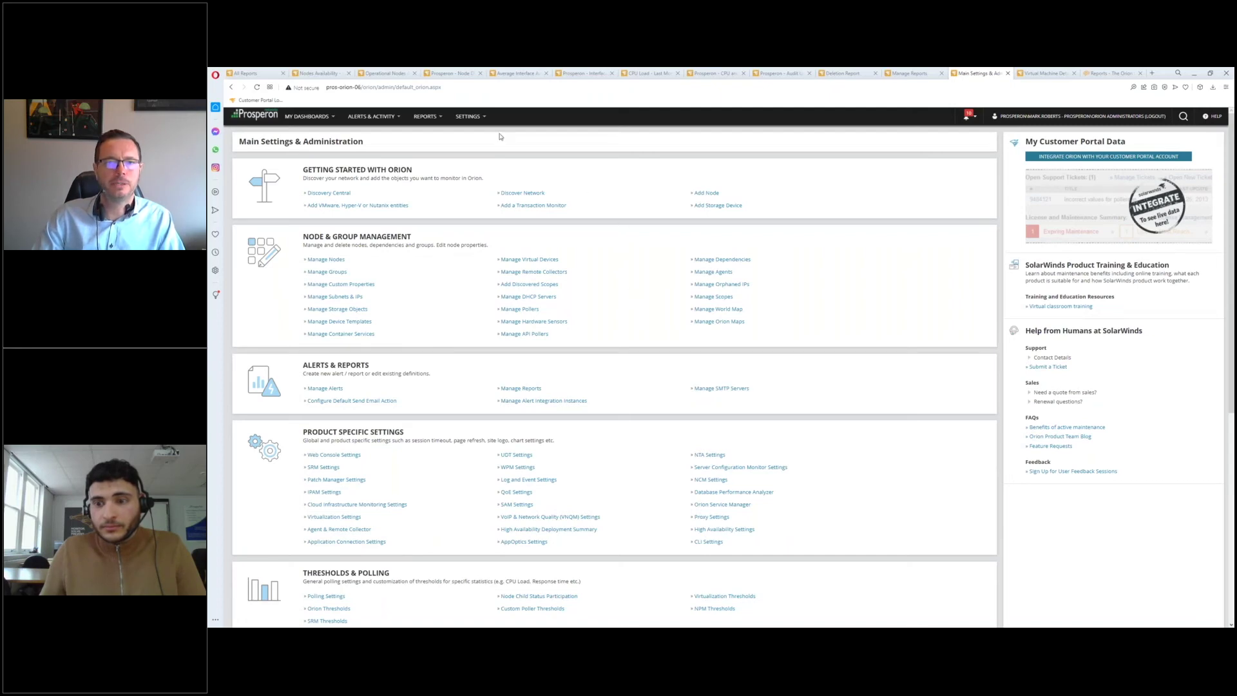
{"action": "mouse_move", "coordinate": [470, 117]}
{"action": "left_click", "coordinate": [490, 159]}
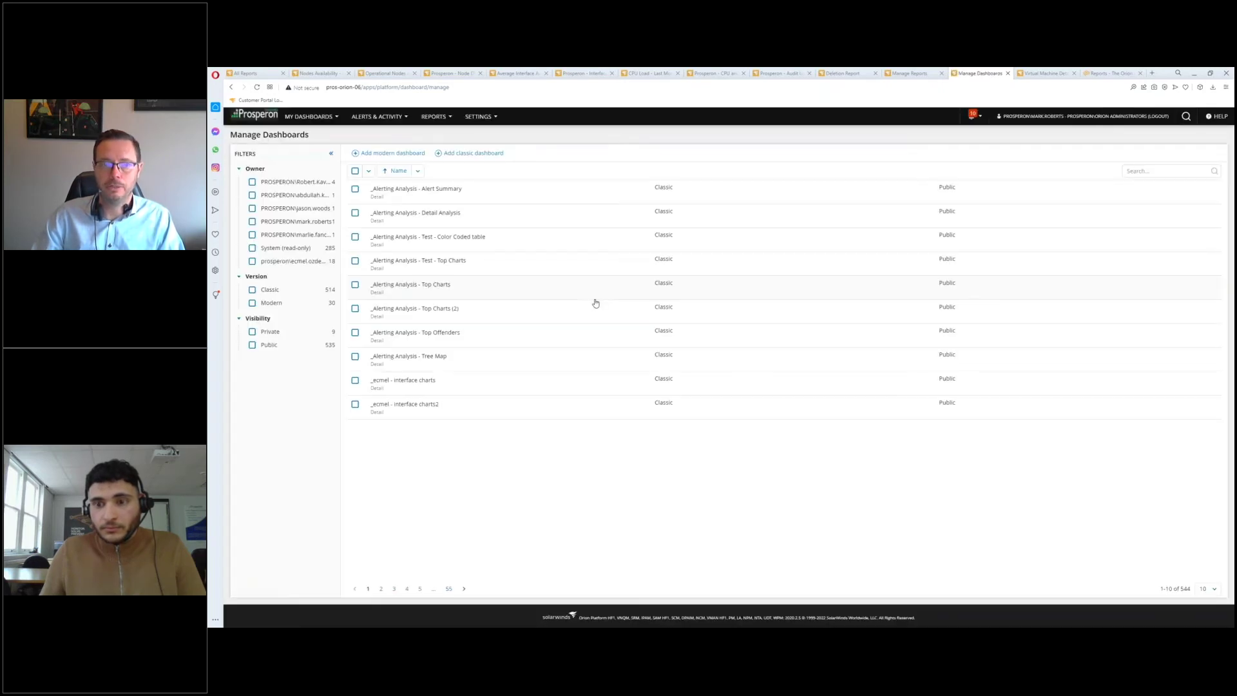
{"action": "left_click", "coordinate": [270, 301]}
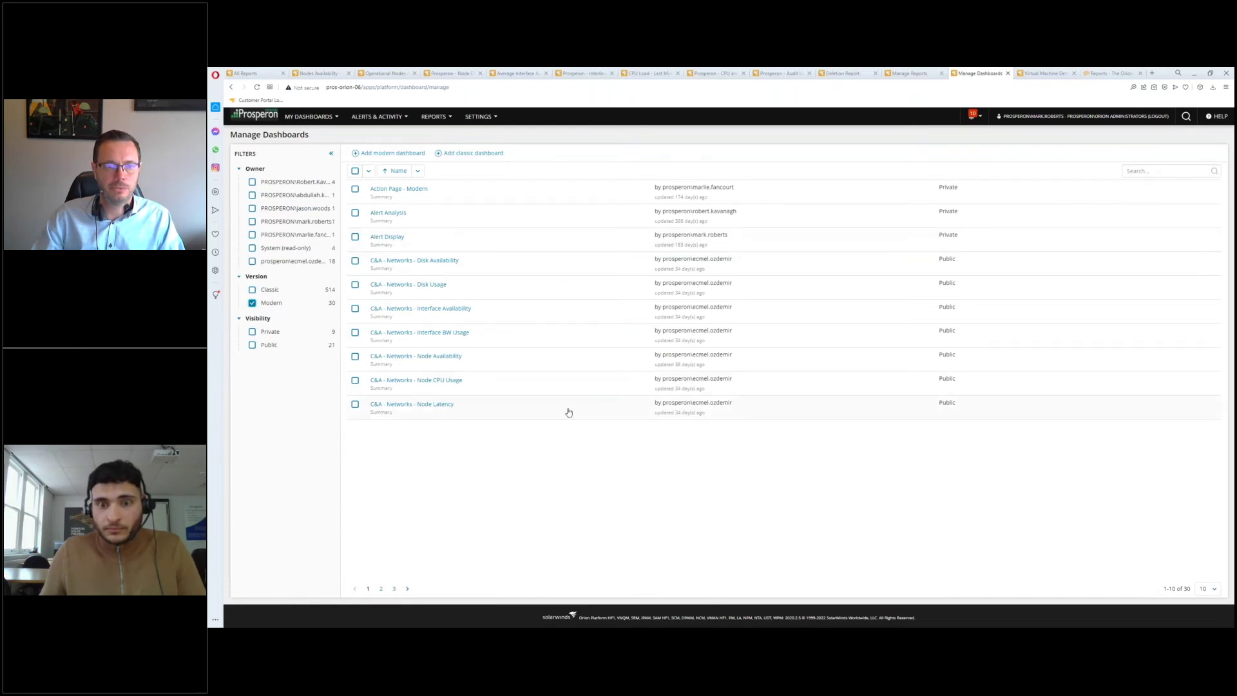
View the C&A - Networks - Node Availability dashboard in a separate browser tab
{"action": "right_click", "coordinate": [444, 359]}
{"action": "left_click", "coordinate": [471, 365]}
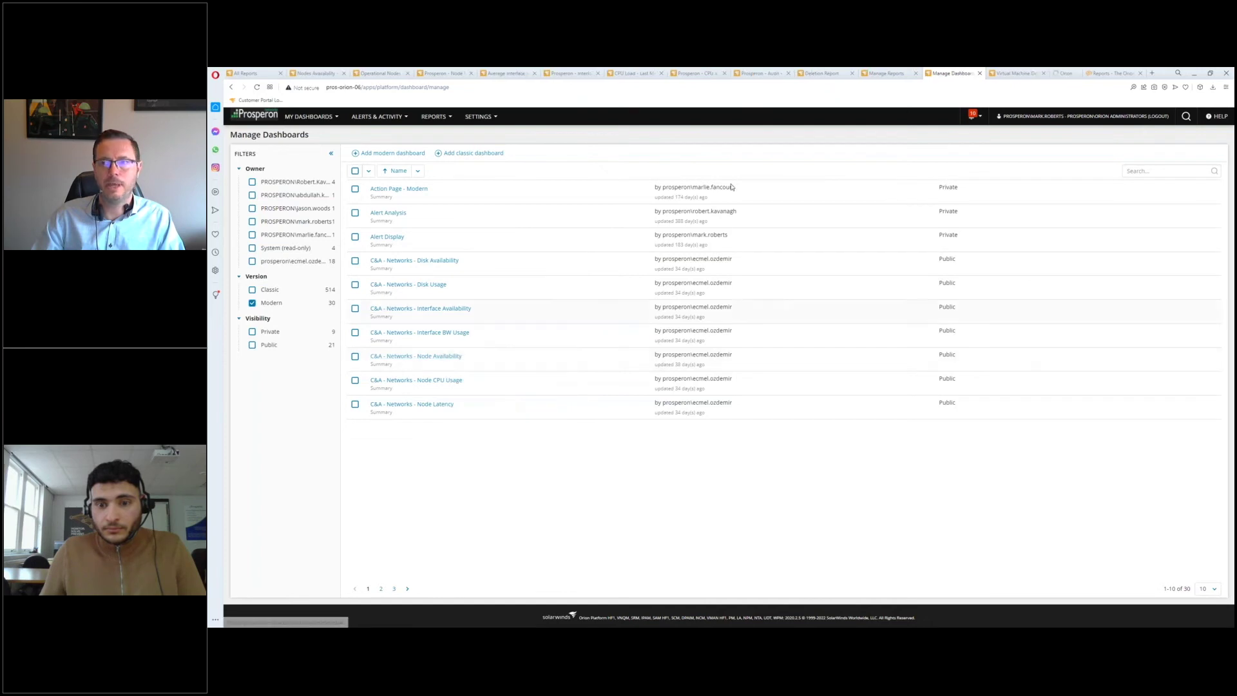
{"action": "left_click", "coordinate": [1053, 74]}
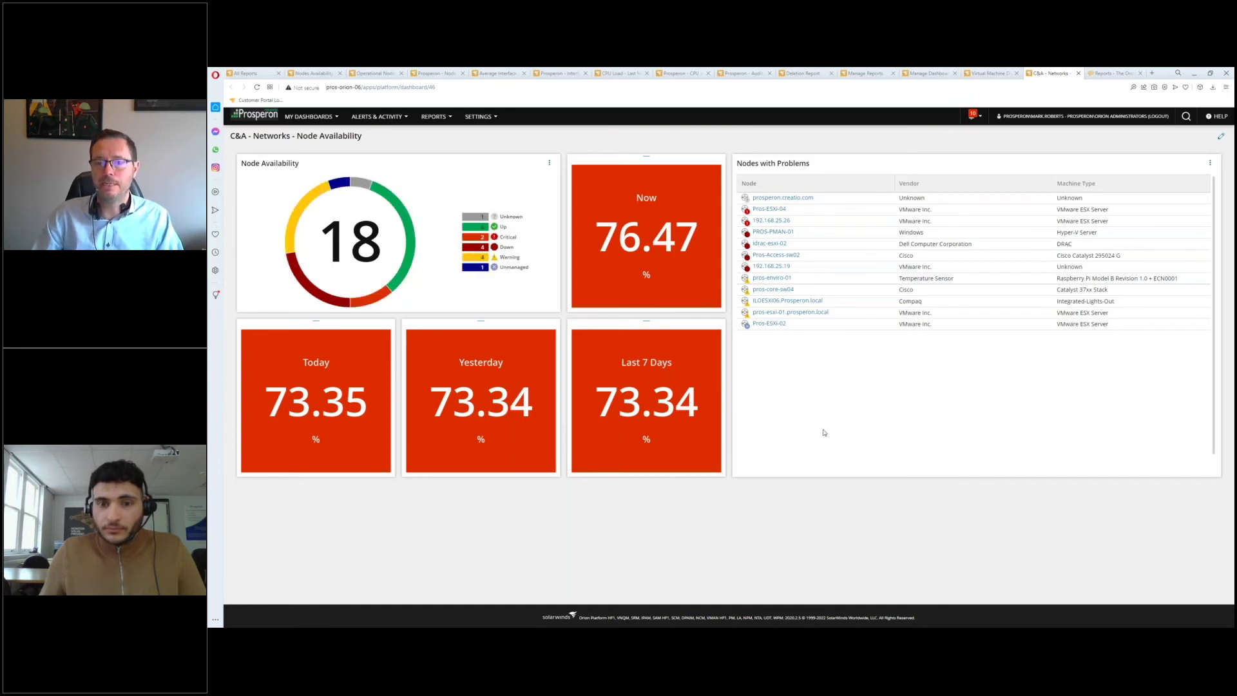
Return to the list of modern dashboards and view the Alert Analysis dashboard in a separate browser tab
{"action": "left_click", "coordinate": [981, 75]}
{"action": "key", "text": "ctrl+Page_Up"}
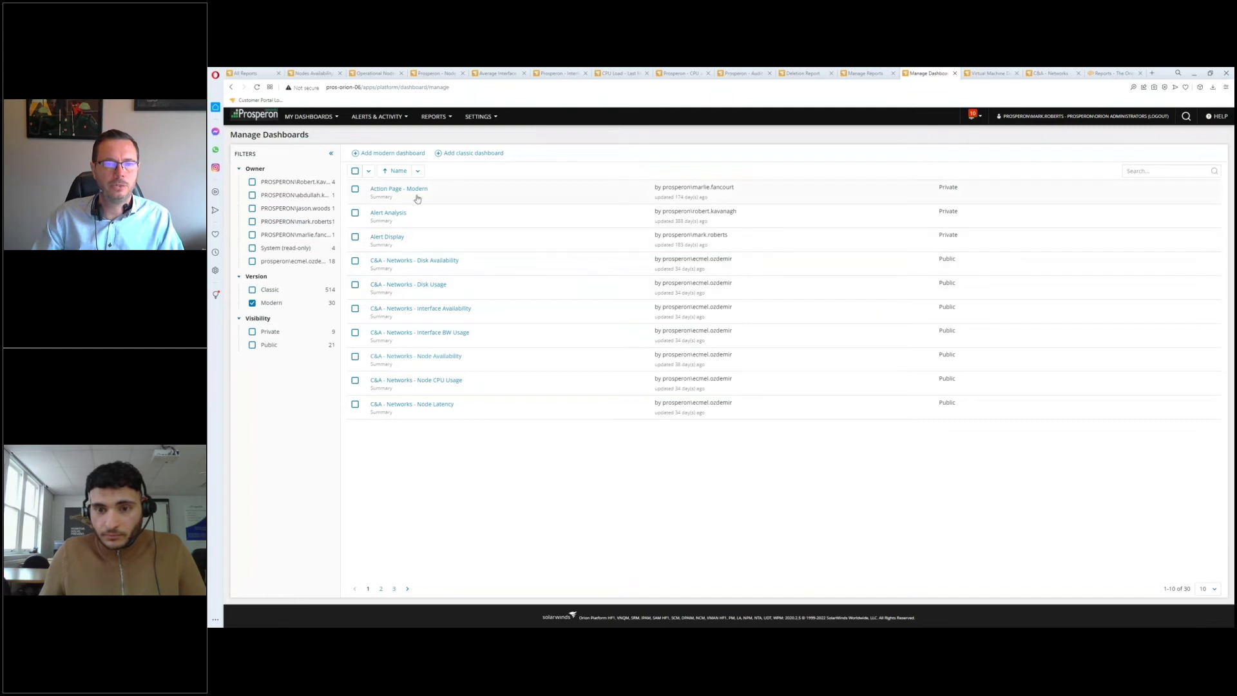
{"action": "right_click", "coordinate": [399, 212]}
{"action": "left_click", "coordinate": [425, 219]}
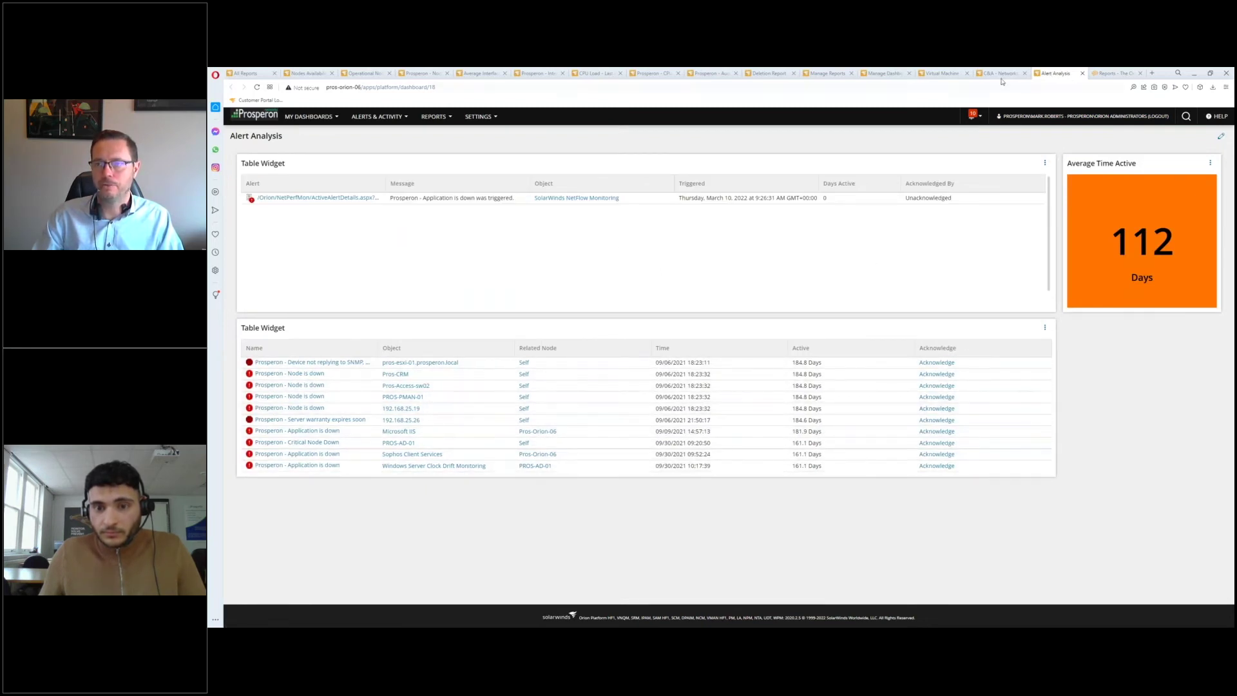
From the dashboard list, view the C&A - Networks - Node CPU Usage dashboard in a separate browser tab
{"action": "left_click", "coordinate": [889, 75]}
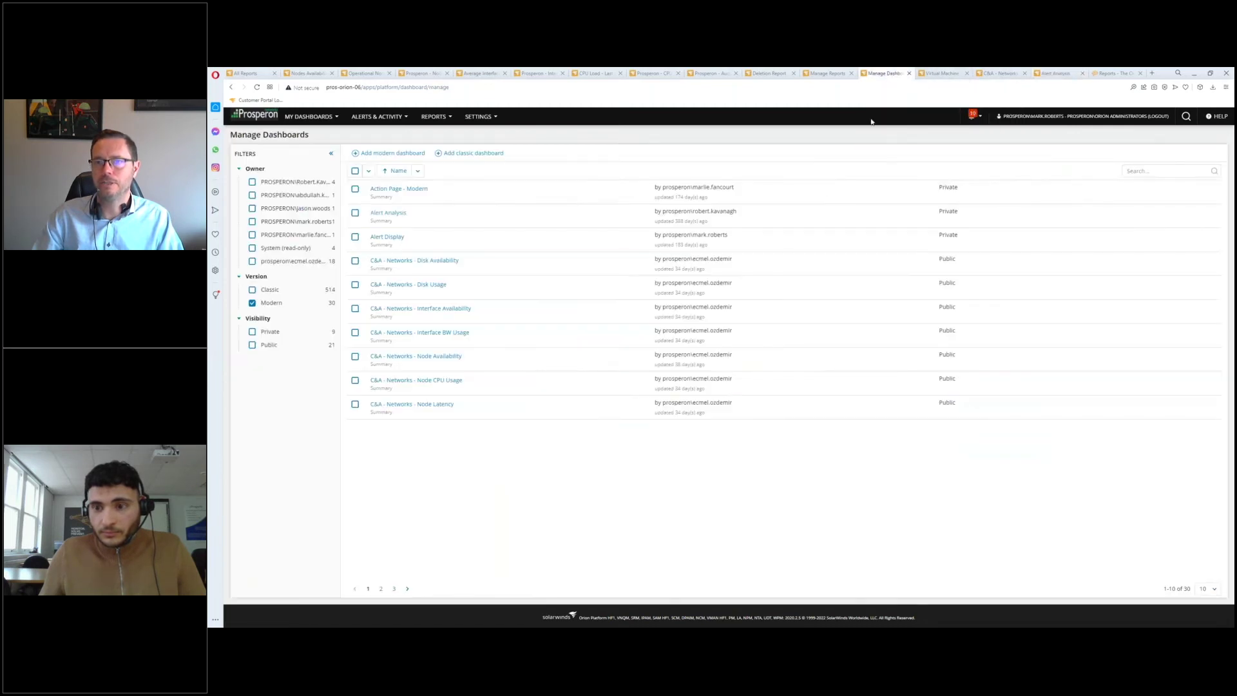
{"action": "right_click", "coordinate": [431, 380]}
{"action": "left_click", "coordinate": [469, 387]}
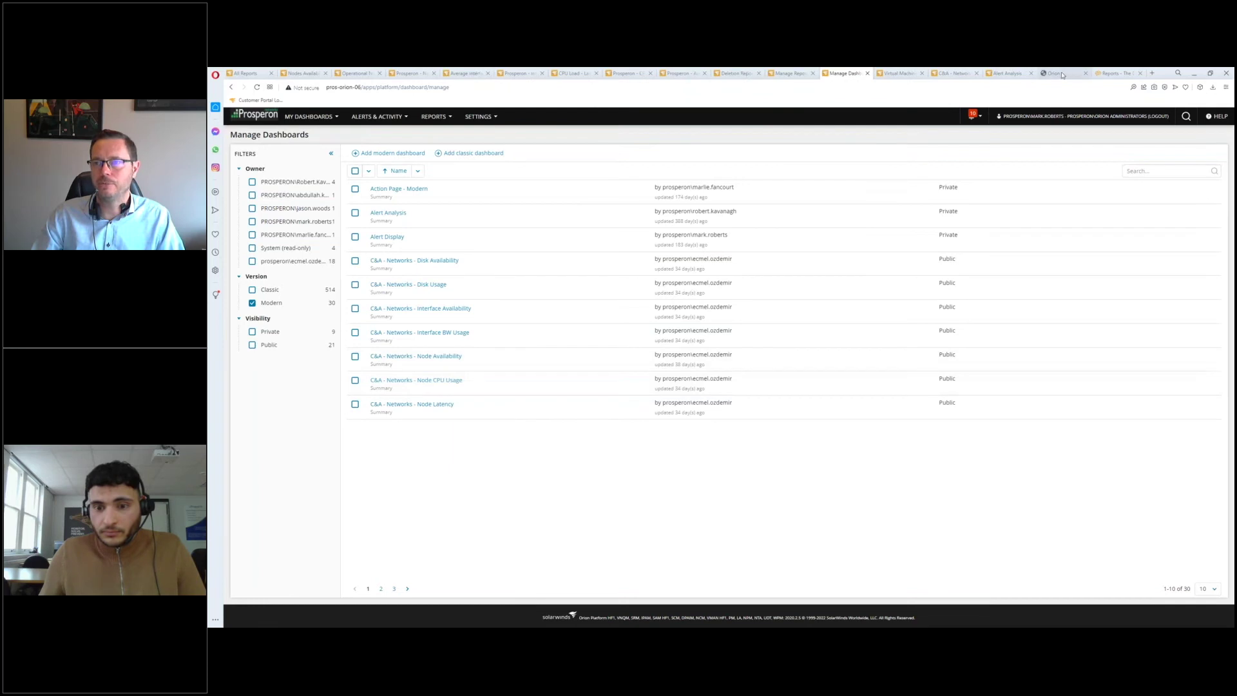
{"action": "left_click", "coordinate": [1062, 74]}
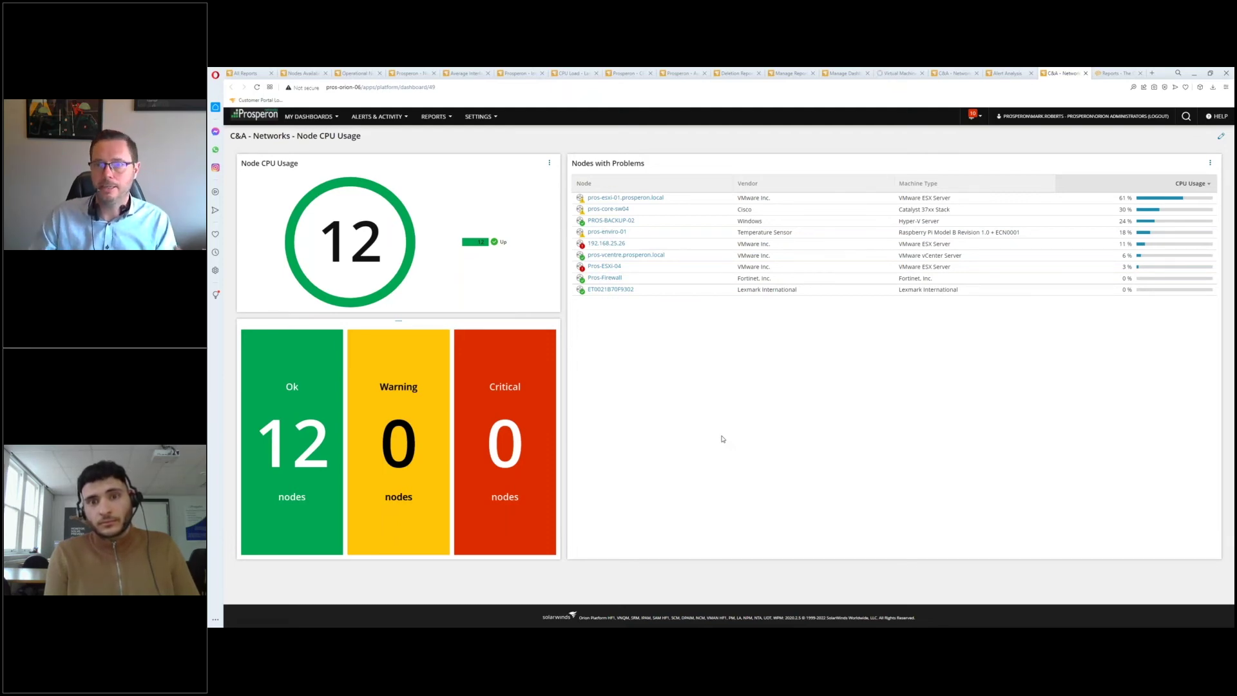
Look through the interfaces listed in the Prosperon - Interface Availability - Last Month report
{"action": "left_click", "coordinate": [519, 72]}
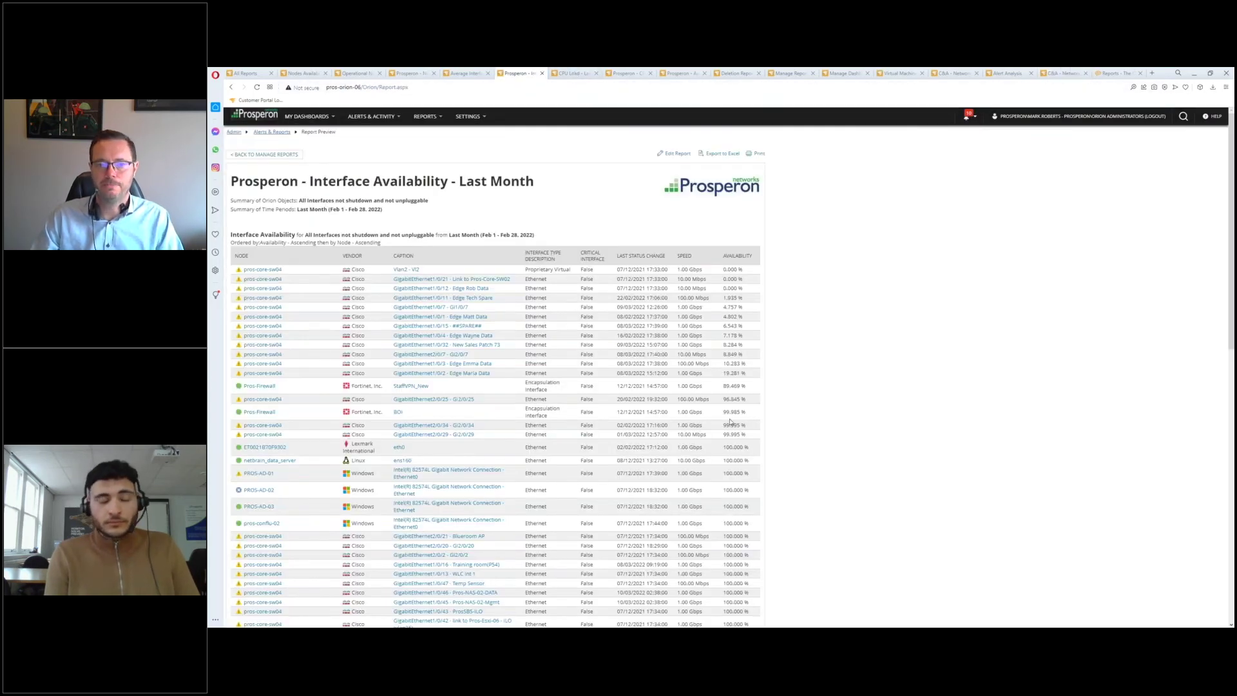
{"action": "scroll", "coordinate": [730, 422], "scroll_direction": "down", "scroll_amount": 3}
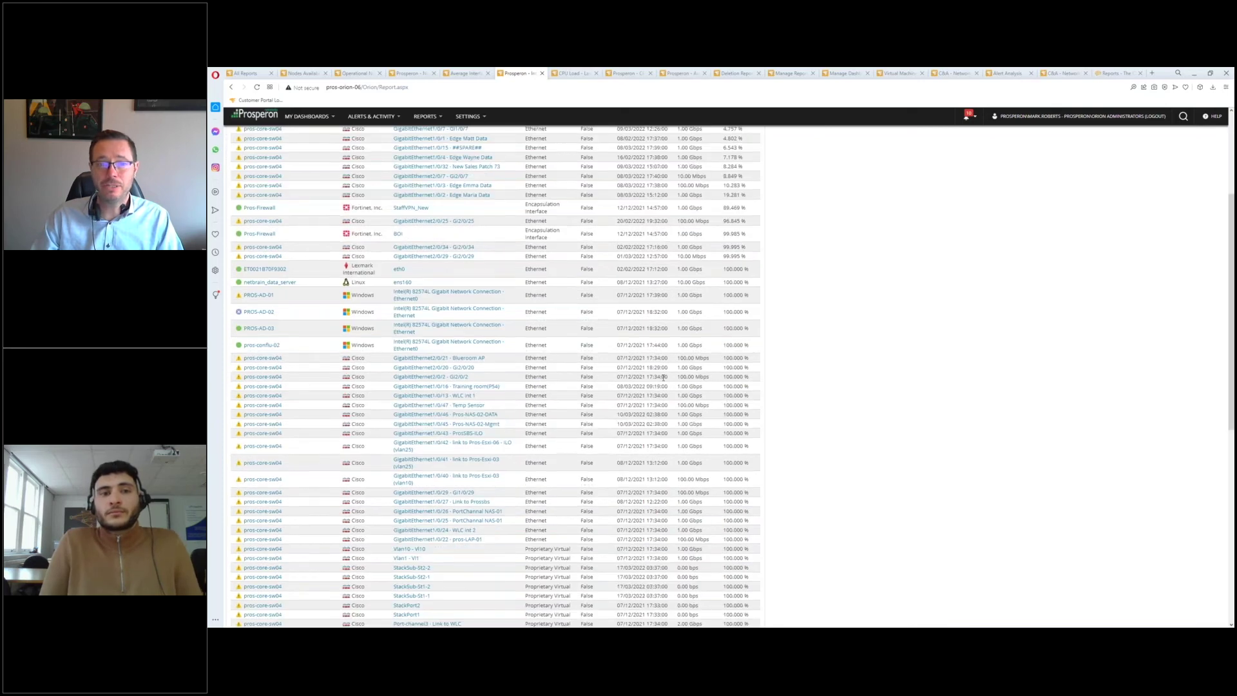
{"action": "scroll", "coordinate": [904, 313], "scroll_direction": "up", "scroll_amount": 3}
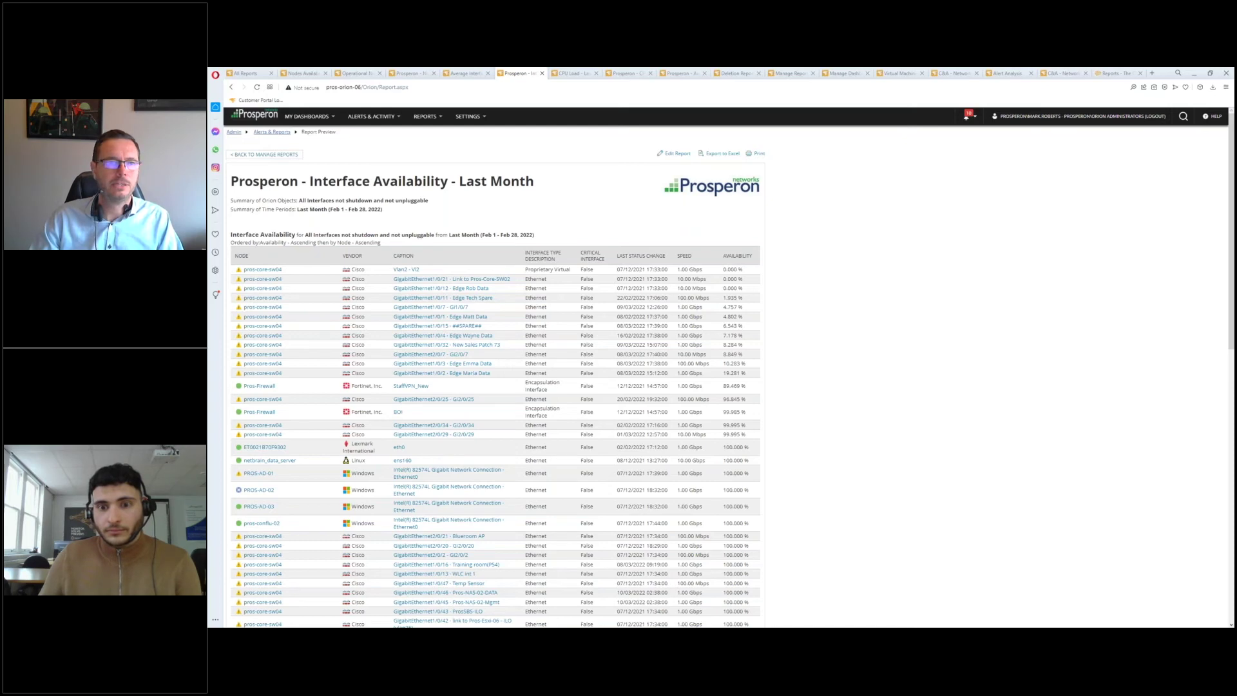
Return to the All Reports list and search it for "mainten" to find the maintenance reports
{"action": "left_click", "coordinate": [245, 72]}
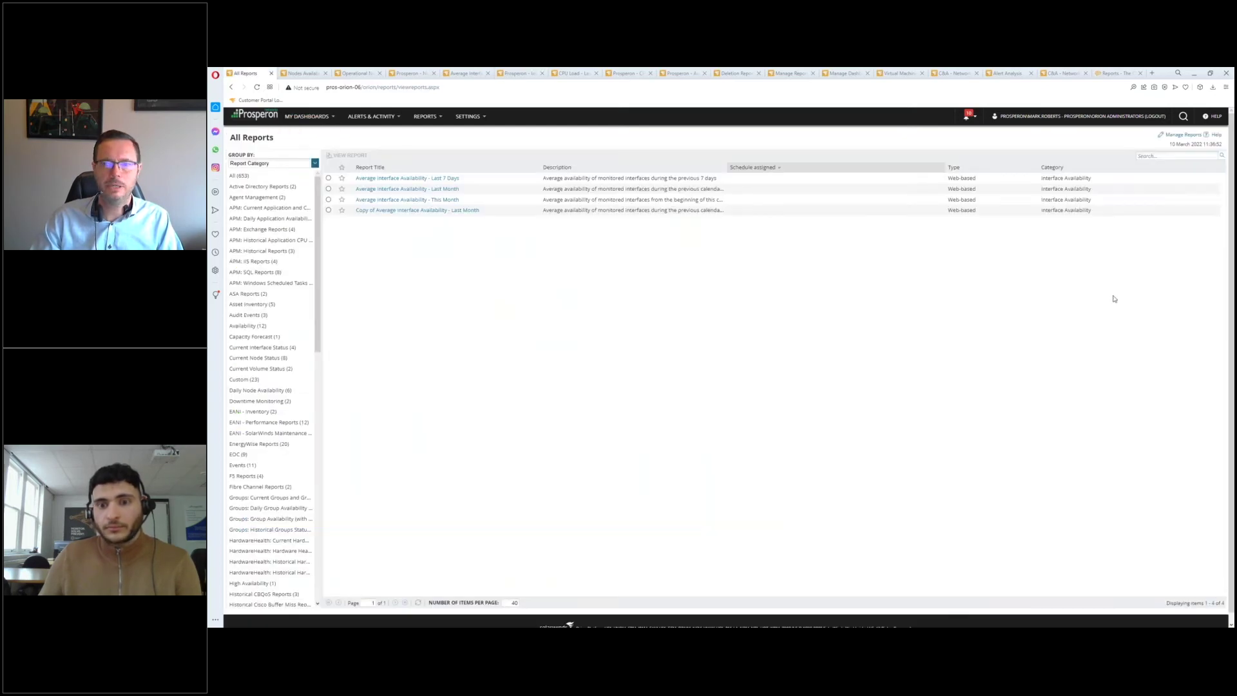
{"action": "left_click", "coordinate": [1161, 155]}
{"action": "type", "text": "mainten"}
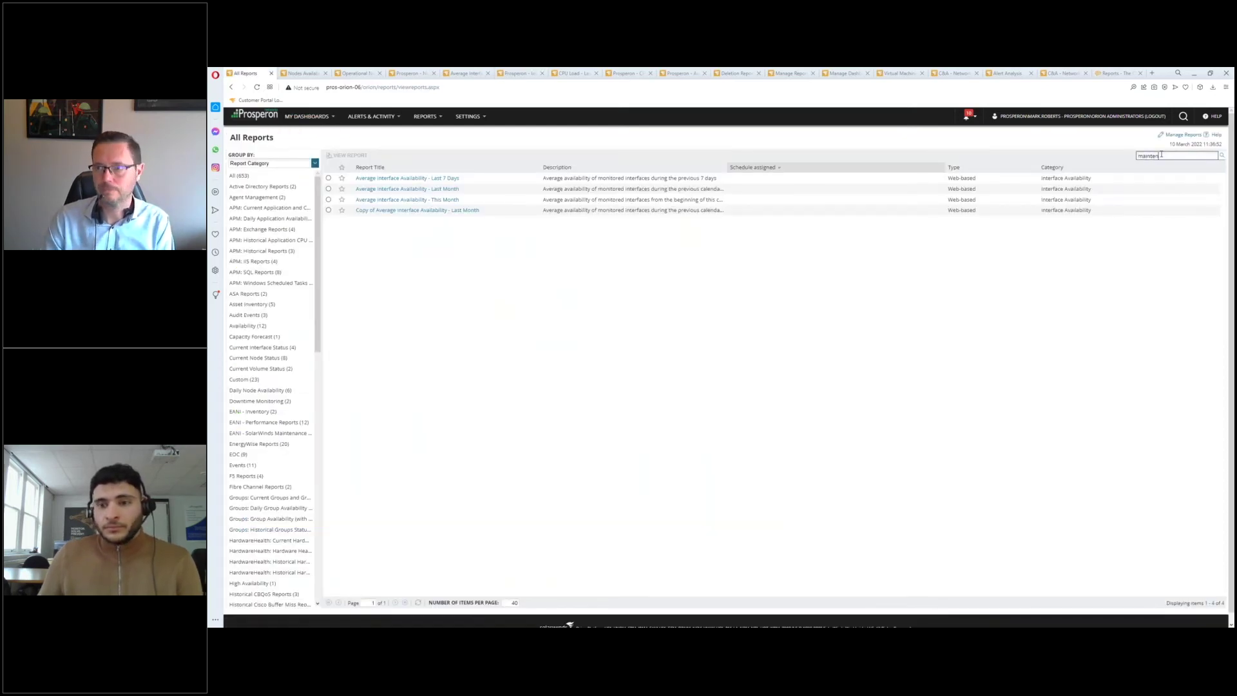
{"action": "key", "text": "Return"}
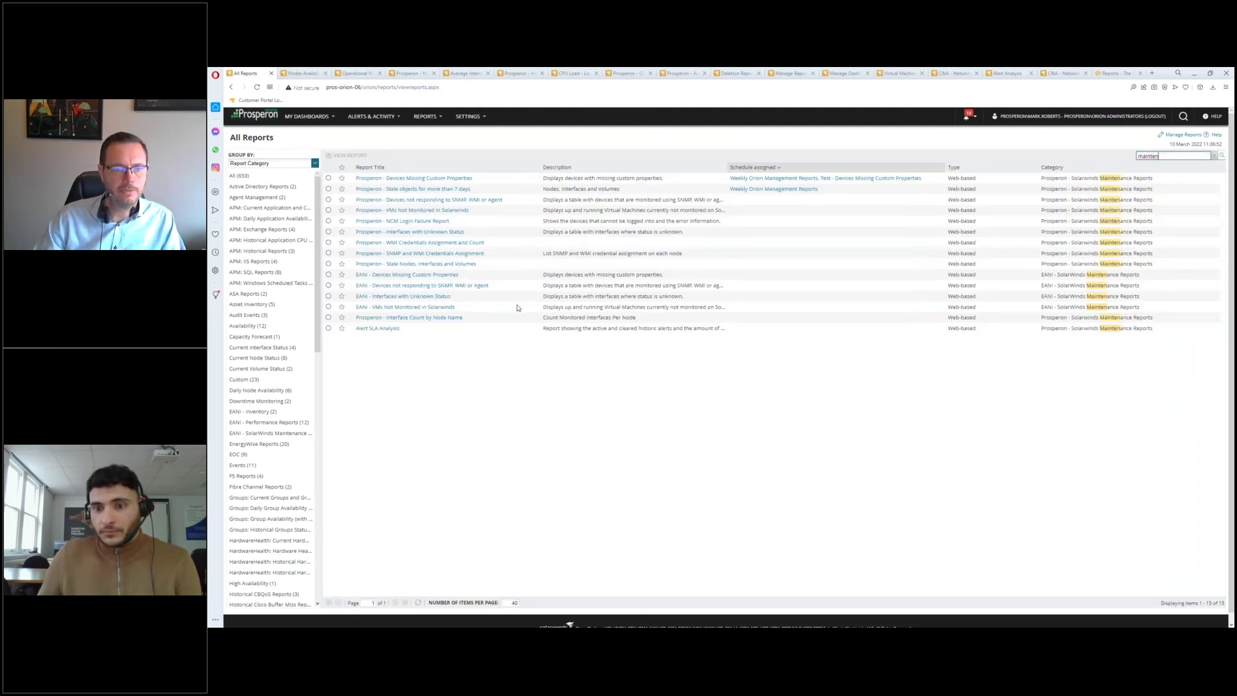
Narrow the "mainten" search results to the Prosperon - Solarwinds Maintenance Reports category
{"action": "left_click", "coordinate": [444, 367]}
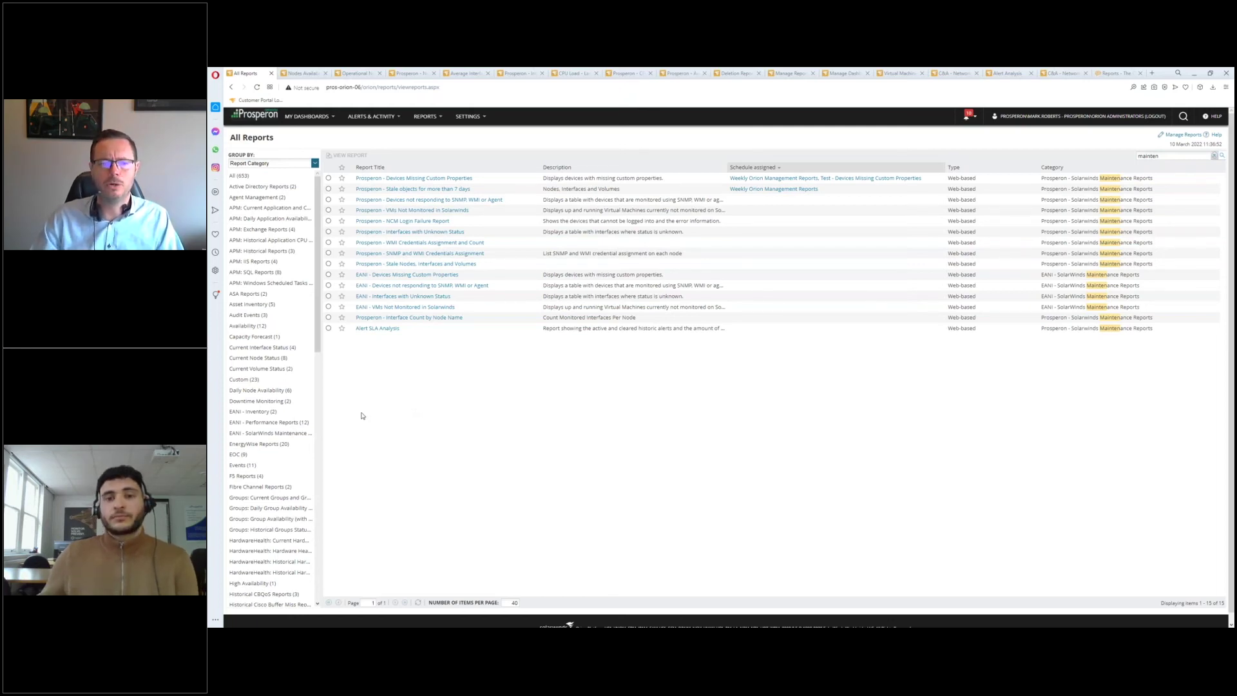
{"action": "scroll", "coordinate": [318, 351], "scroll_direction": "down", "scroll_amount": 2}
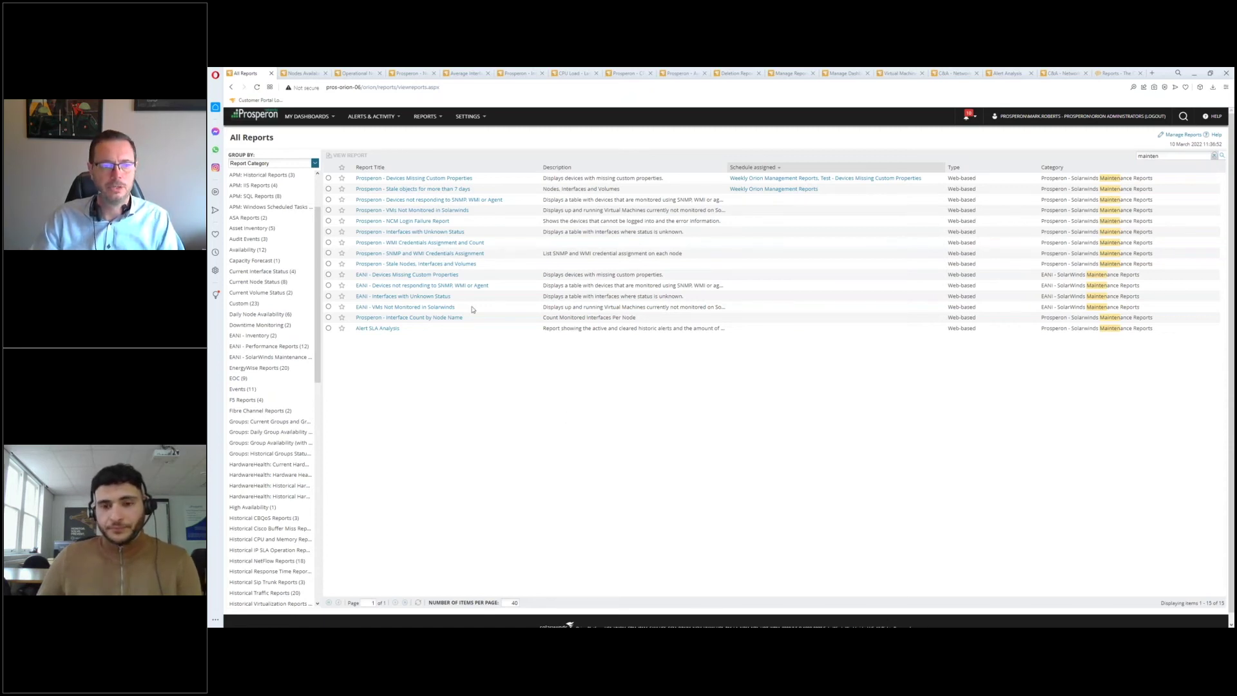
{"action": "scroll", "coordinate": [293, 443], "scroll_direction": "down", "scroll_amount": 10}
{"action": "left_click", "coordinate": [270, 380]}
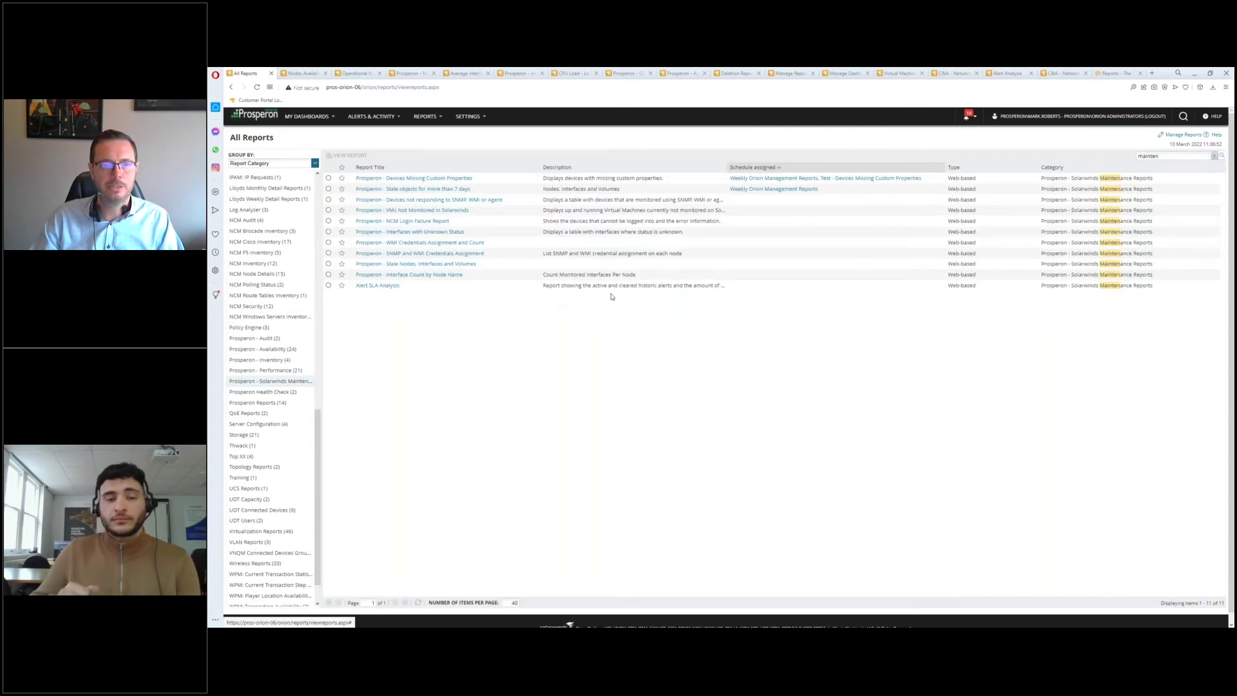
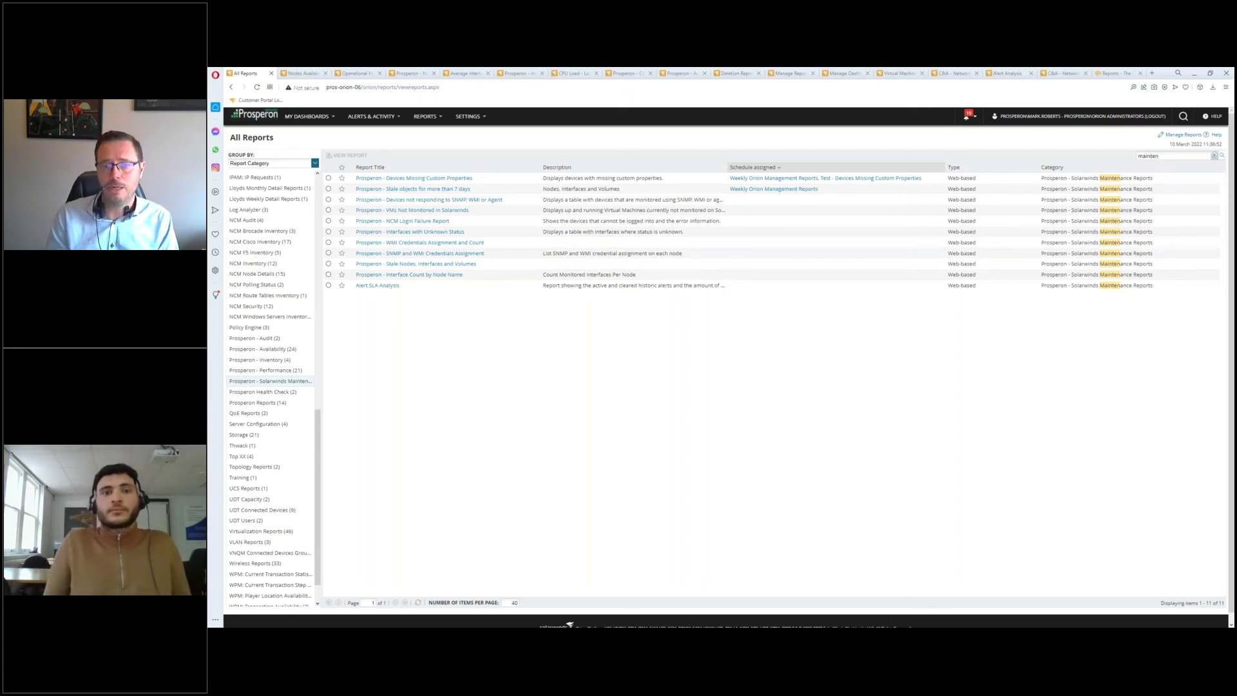
Switch to THWACK's shared Orion Platform reports and open the Group Member Availability Report (Hourly/Daily/Monthly)
{"action": "left_click", "coordinate": [1116, 73]}
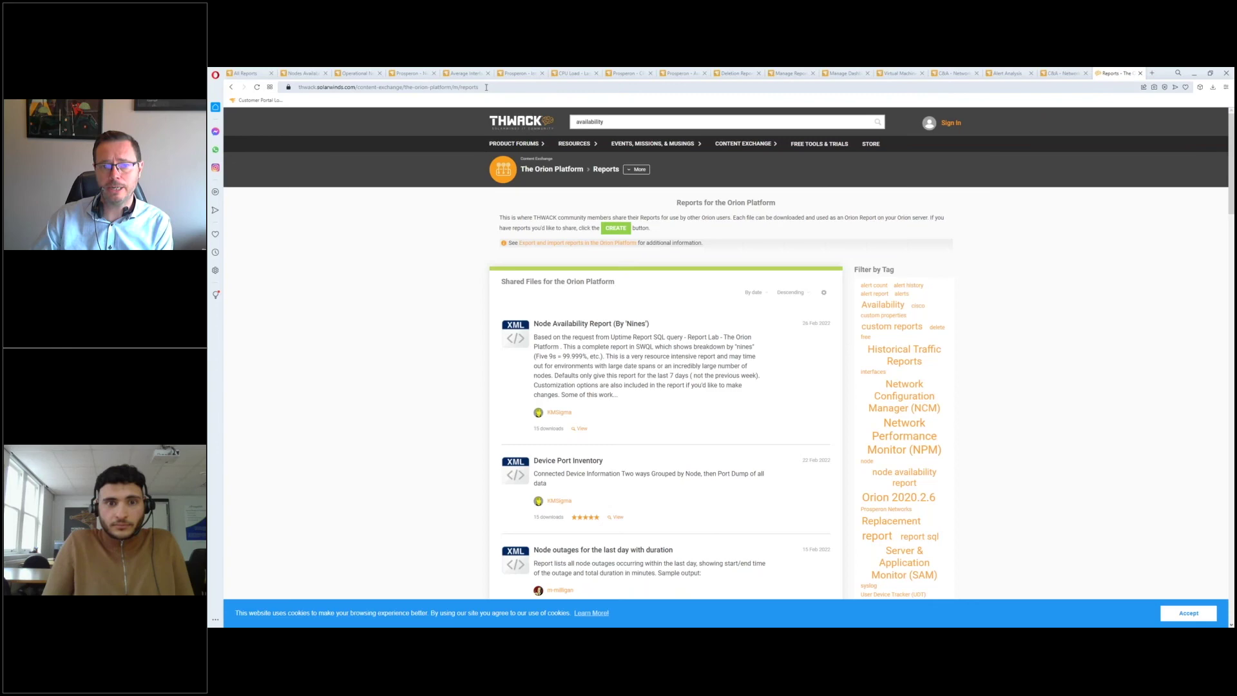
{"action": "mouse_move", "coordinate": [746, 148]}
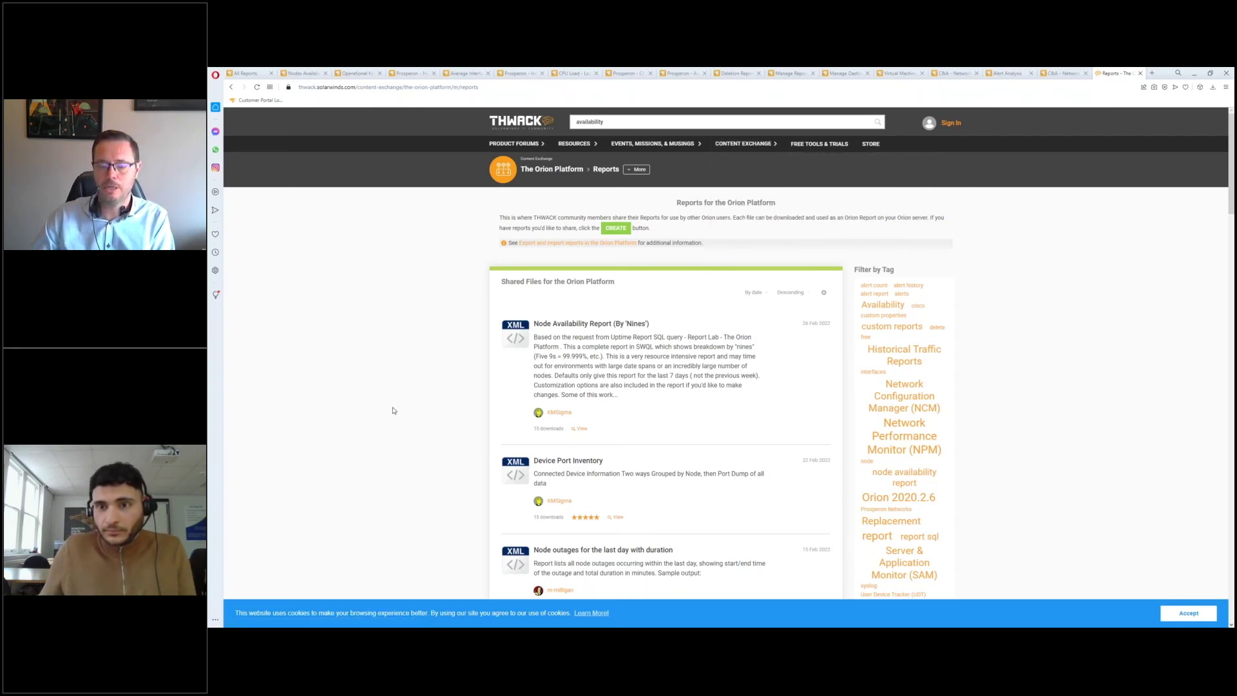
{"action": "scroll", "coordinate": [394, 410], "scroll_direction": "down", "scroll_amount": 2}
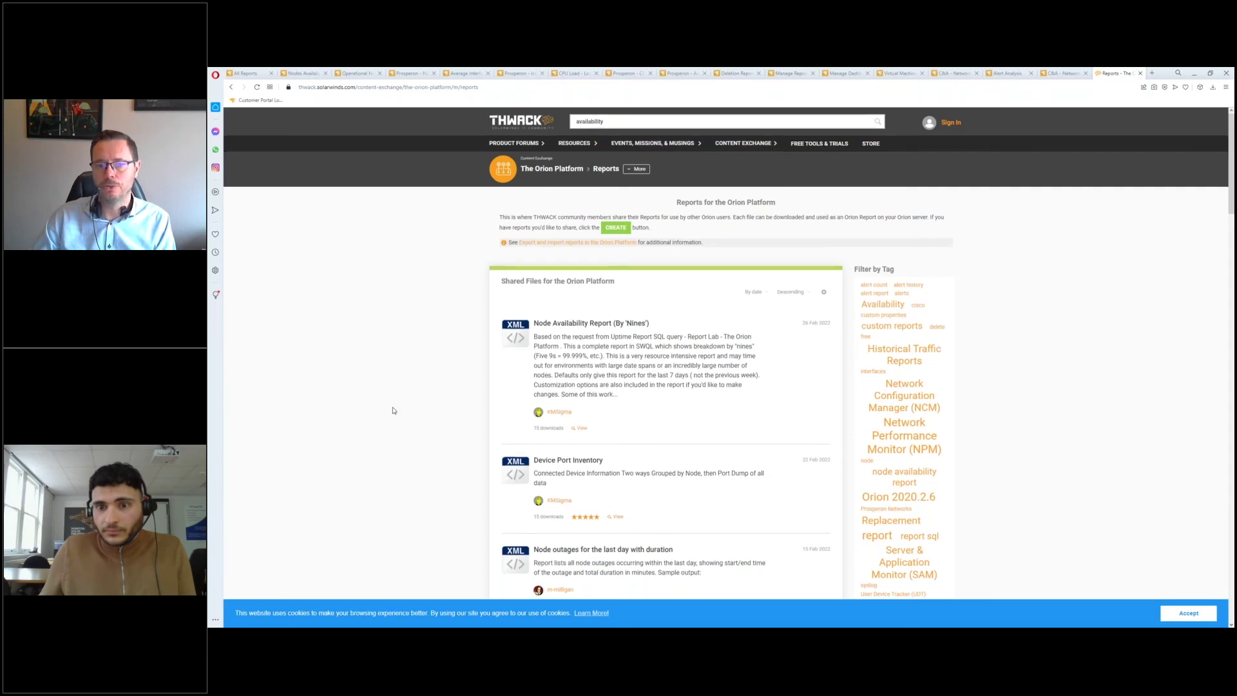
{"action": "scroll", "coordinate": [393, 411], "scroll_direction": "down", "scroll_amount": 3}
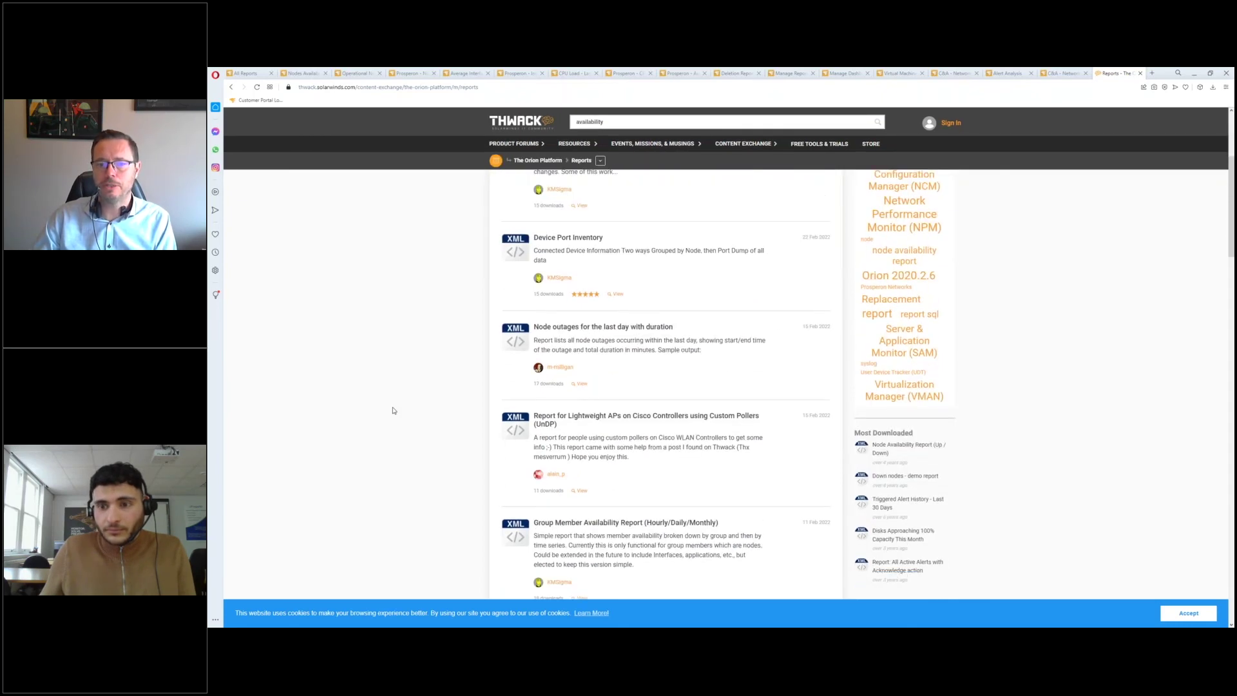
{"action": "scroll", "coordinate": [394, 410], "scroll_direction": "down", "scroll_amount": 3}
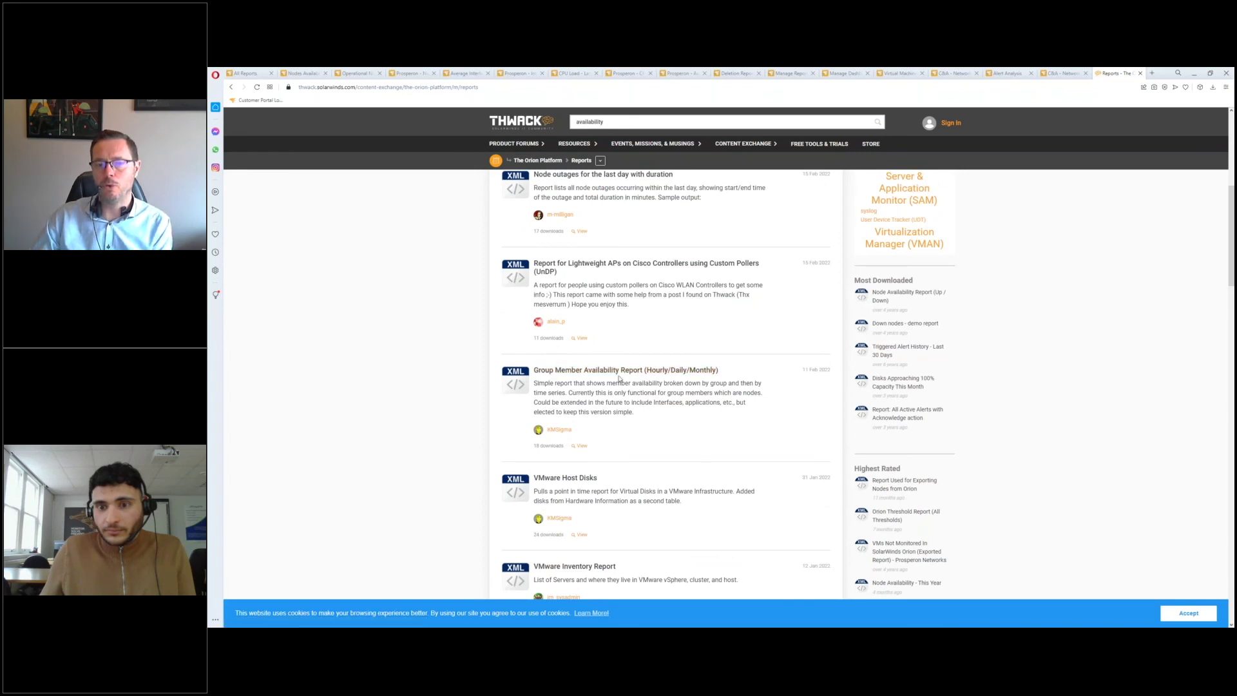
{"action": "left_click", "coordinate": [562, 373]}
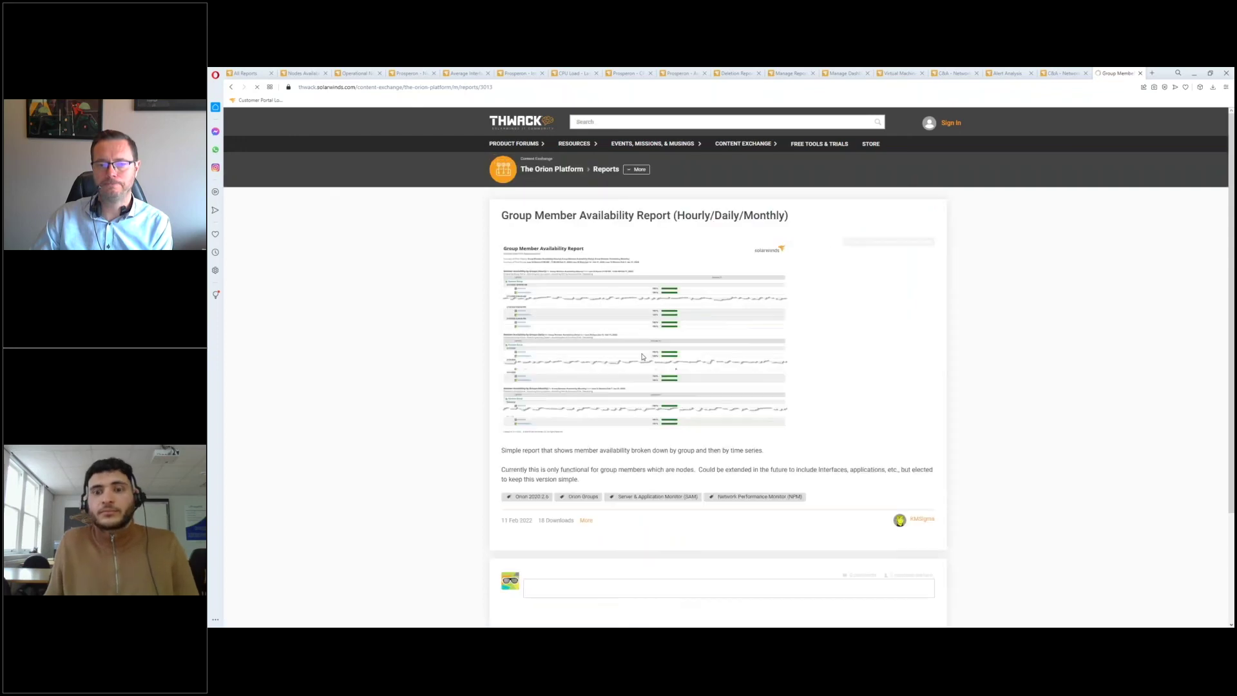
View the report's sample image enlarged, close it, and look over the XML code and description
{"action": "scroll", "coordinate": [608, 434], "scroll_direction": "down", "scroll_amount": 3}
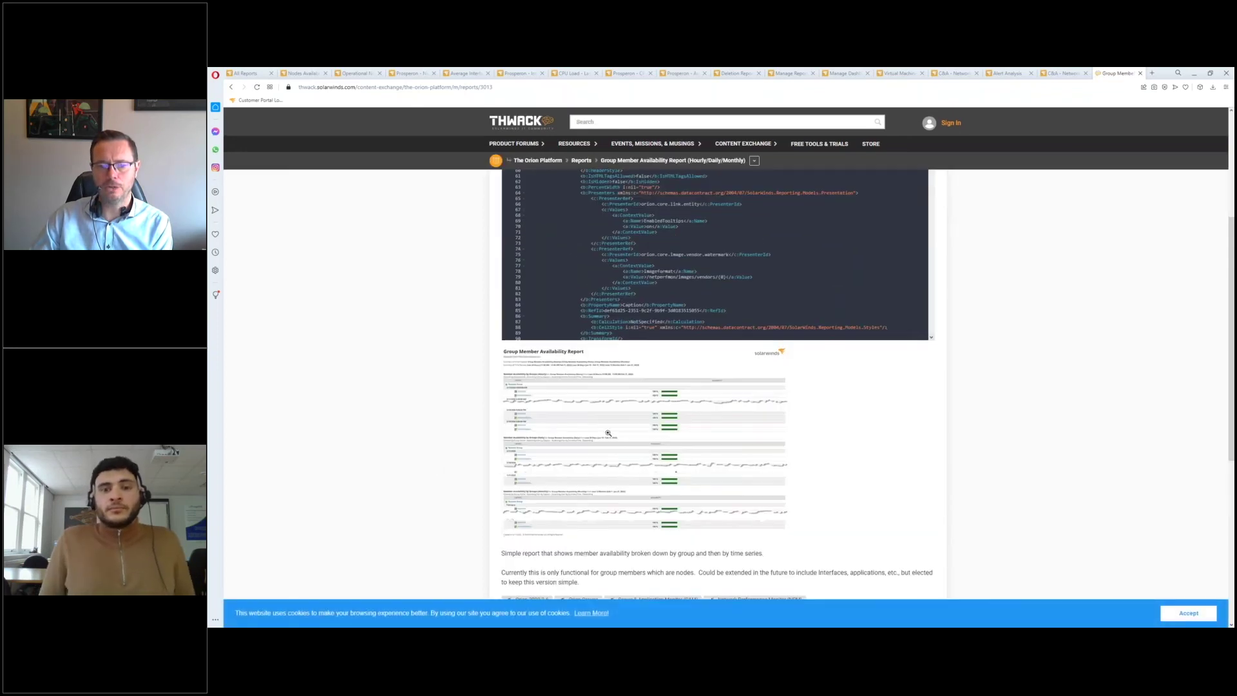
{"action": "left_click", "coordinate": [608, 434]}
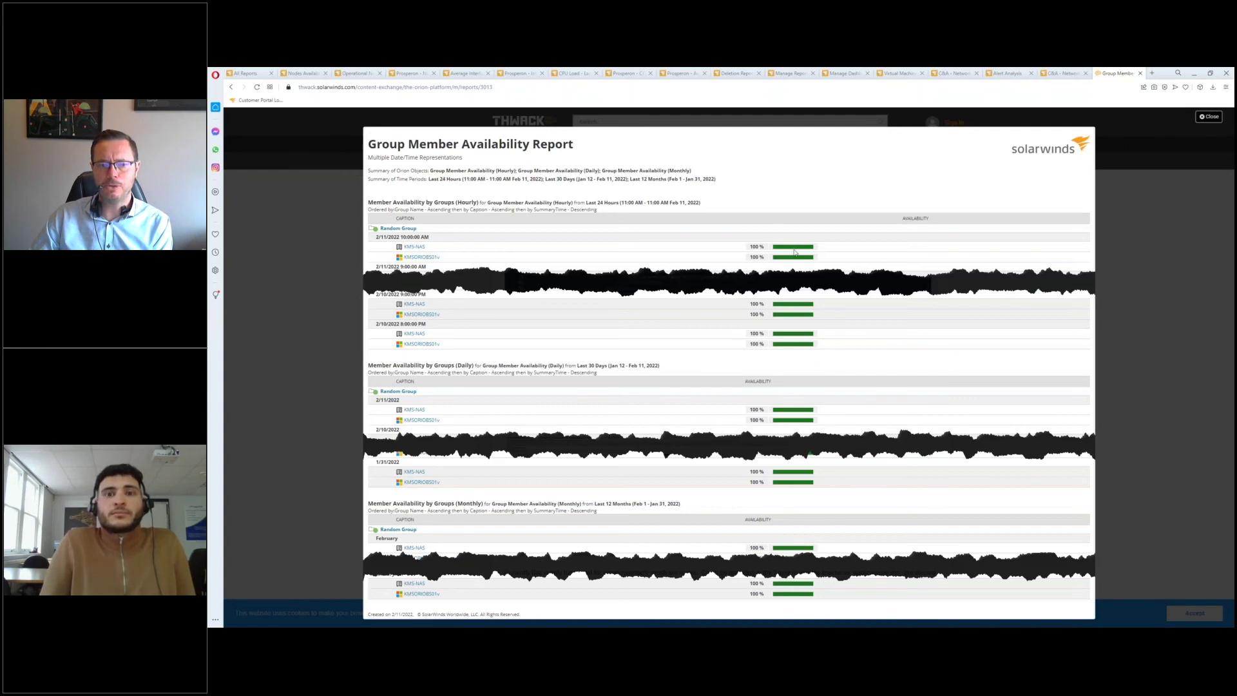
{"action": "left_click", "coordinate": [1208, 122]}
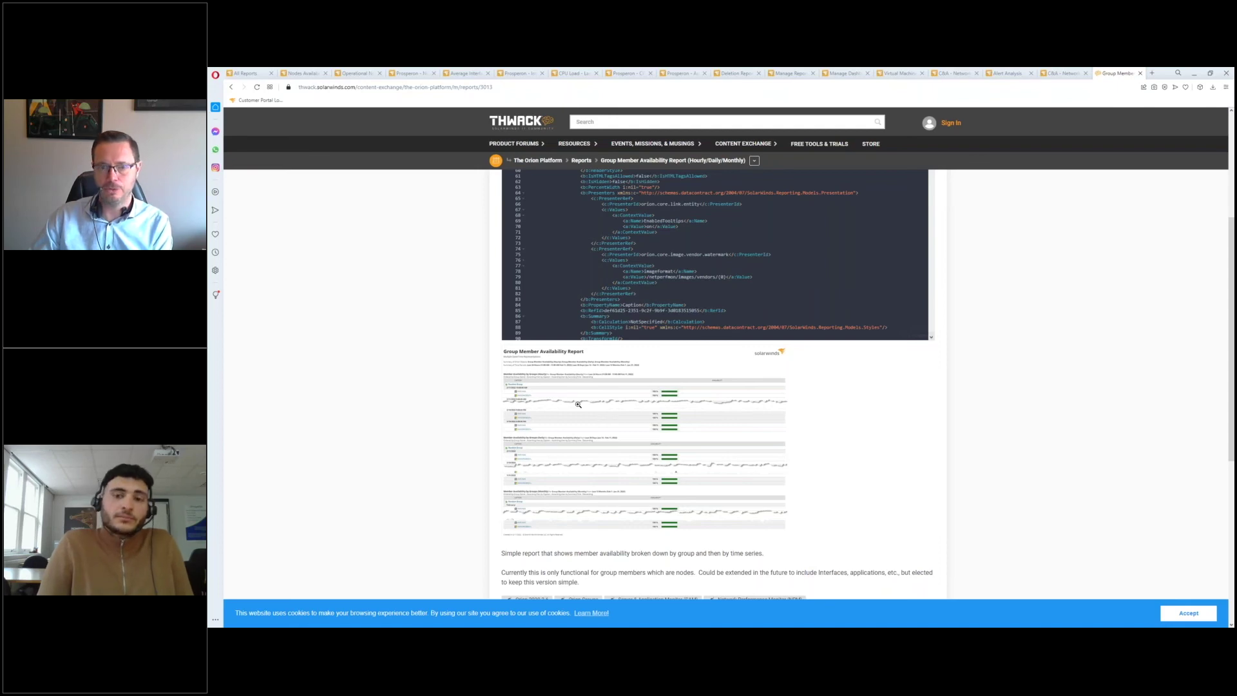
{"action": "scroll", "coordinate": [737, 235], "scroll_direction": "up", "scroll_amount": 3}
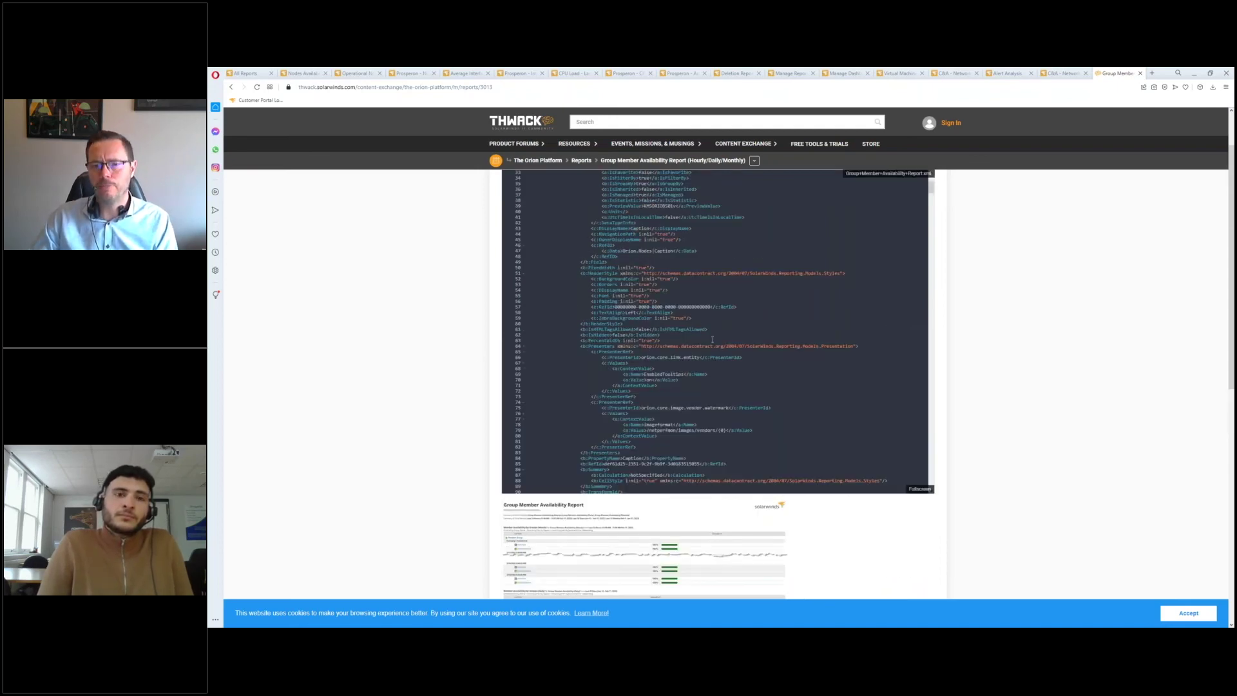
{"action": "scroll", "coordinate": [737, 235], "scroll_direction": "up", "scroll_amount": 5}
{"action": "scroll", "coordinate": [699, 301], "scroll_direction": "up", "scroll_amount": 2}
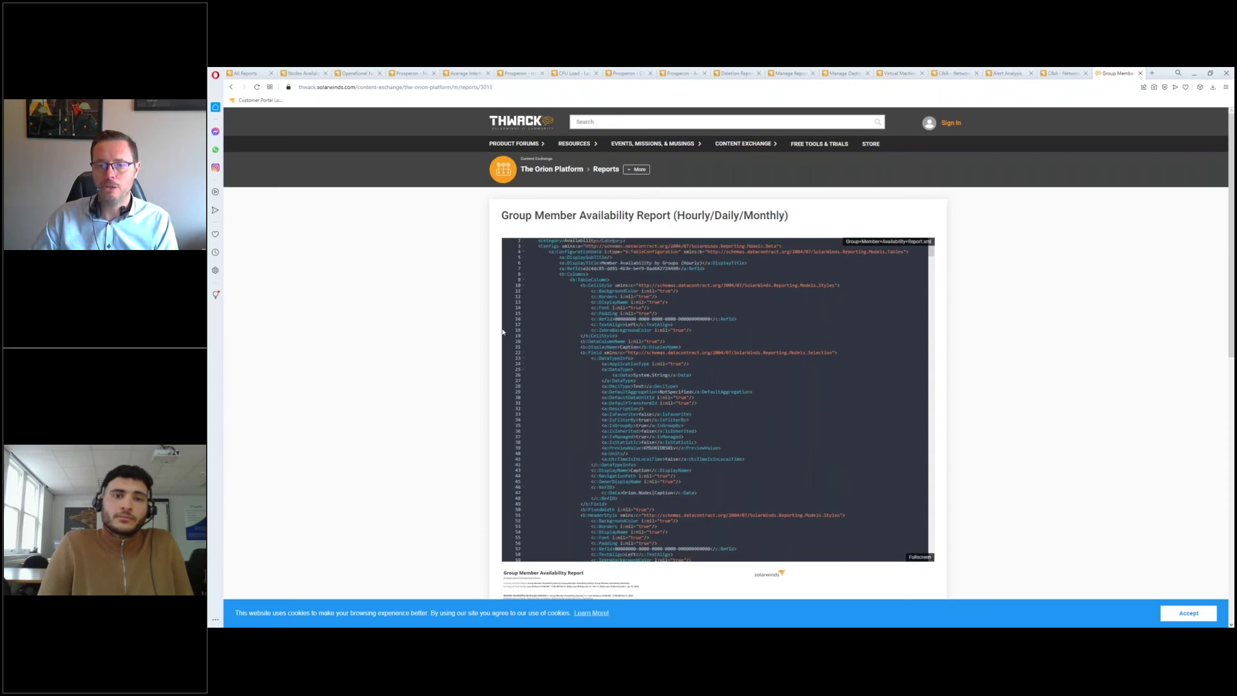
{"action": "scroll", "coordinate": [425, 367], "scroll_direction": "down", "scroll_amount": 6}
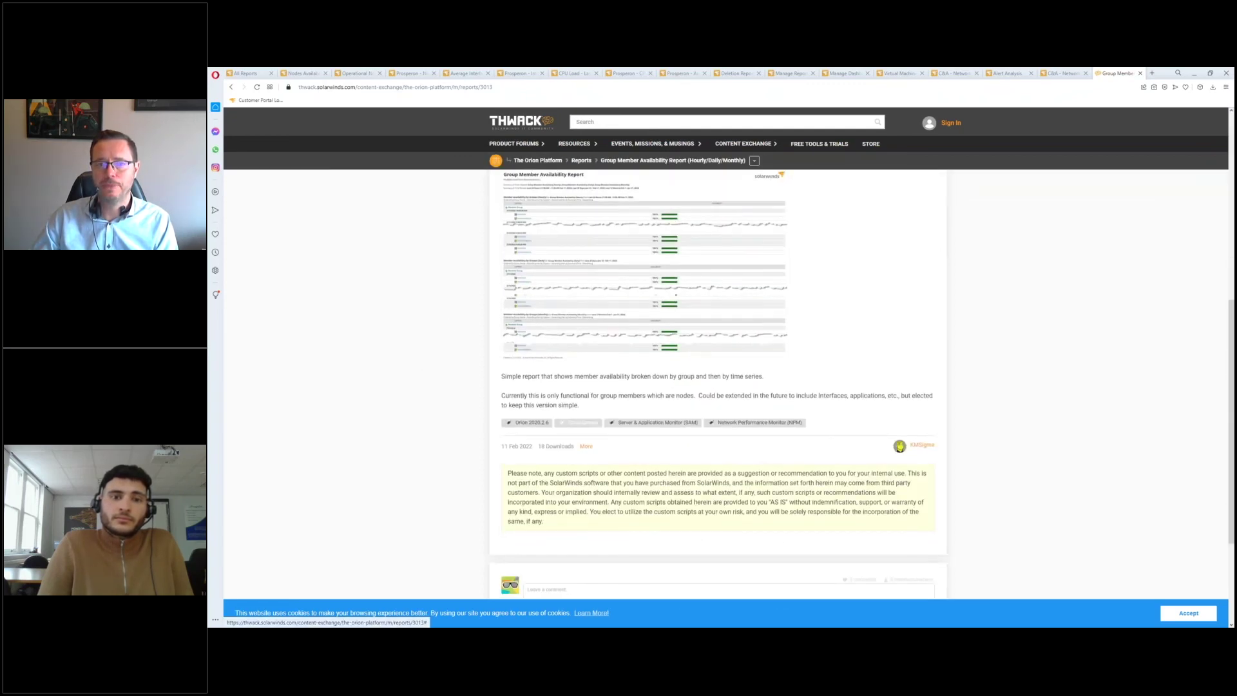
Return to the Orion reports, open report management and show the option for importing a report
{"action": "key", "text": "ctrl+Tab"}
{"action": "left_click", "coordinate": [1170, 137]}
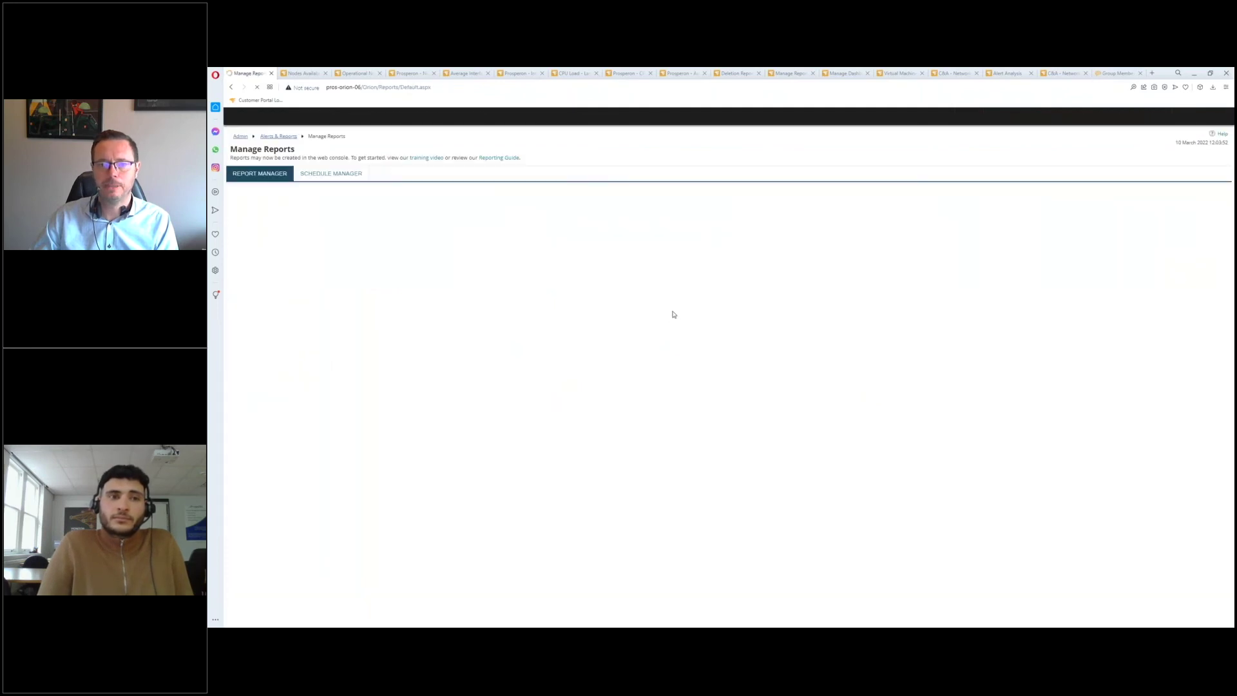
{"action": "left_click", "coordinate": [659, 191]}
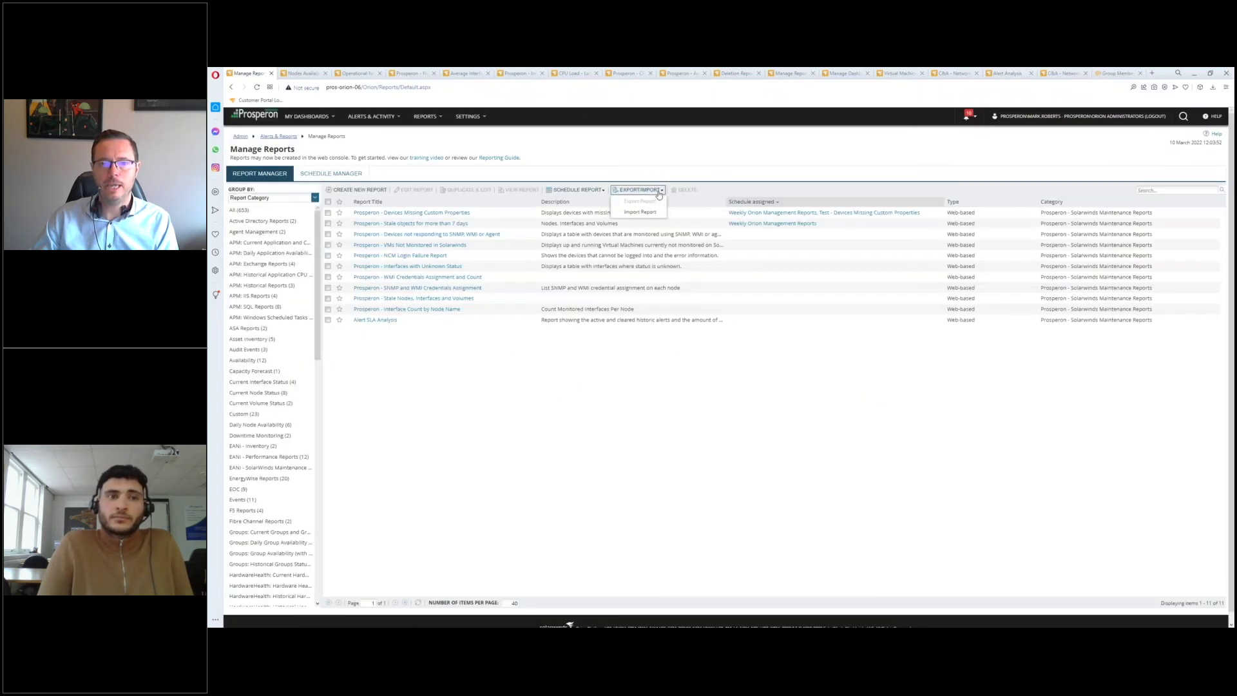
{"action": "left_click", "coordinate": [649, 215]}
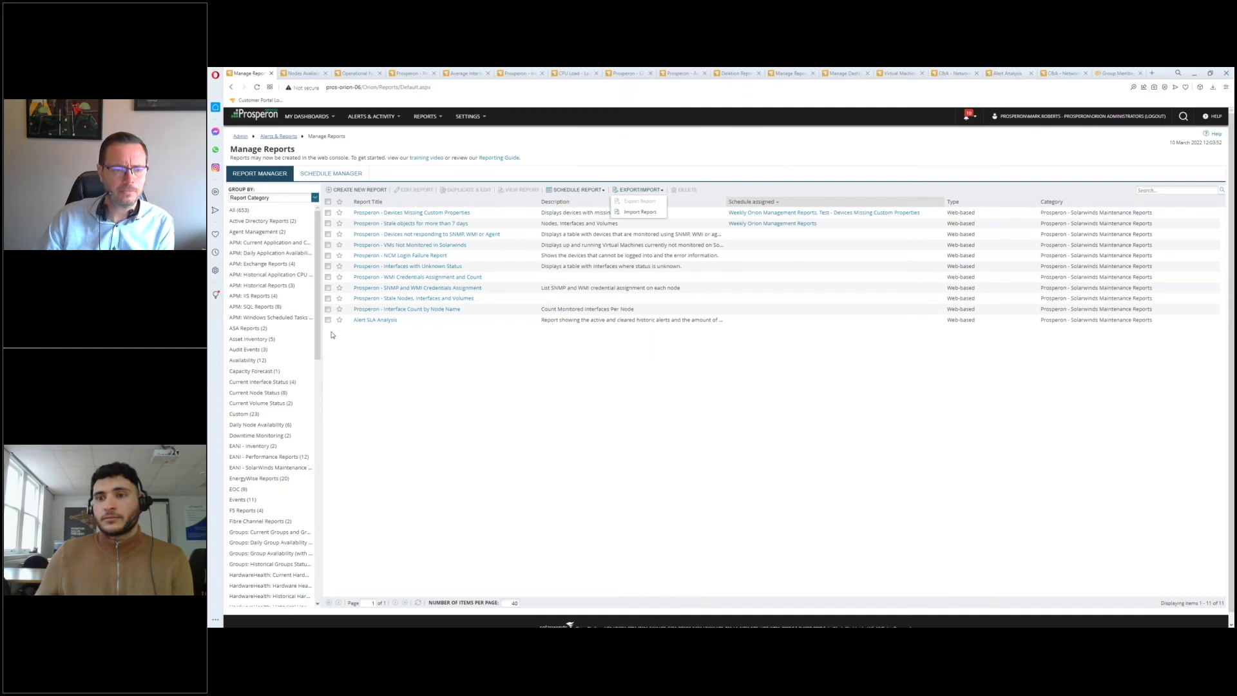
Search the managed reports for "forecast"
{"action": "left_click_drag", "start_coordinate": [318, 336], "coordinate": [331, 505]}
{"action": "left_click", "coordinate": [1183, 190]}
{"action": "type", "text": "forecast"}
{"action": "key", "text": "Return"}
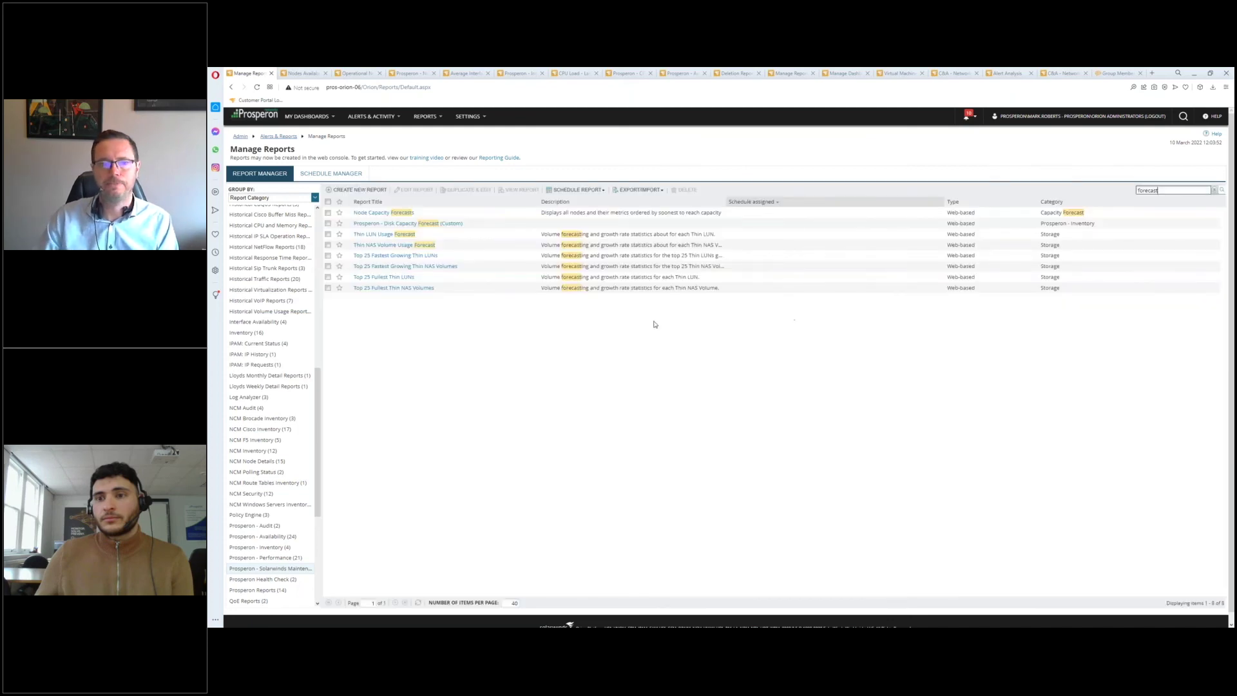
Open the Prosperon - Disk Capacity Forecast (Custom) report in a separate browser tab and the Node Capacity Forecasts report in the current one
{"action": "right_click", "coordinate": [387, 220]}
{"action": "left_click", "coordinate": [418, 230]}
{"action": "left_click", "coordinate": [387, 215]}
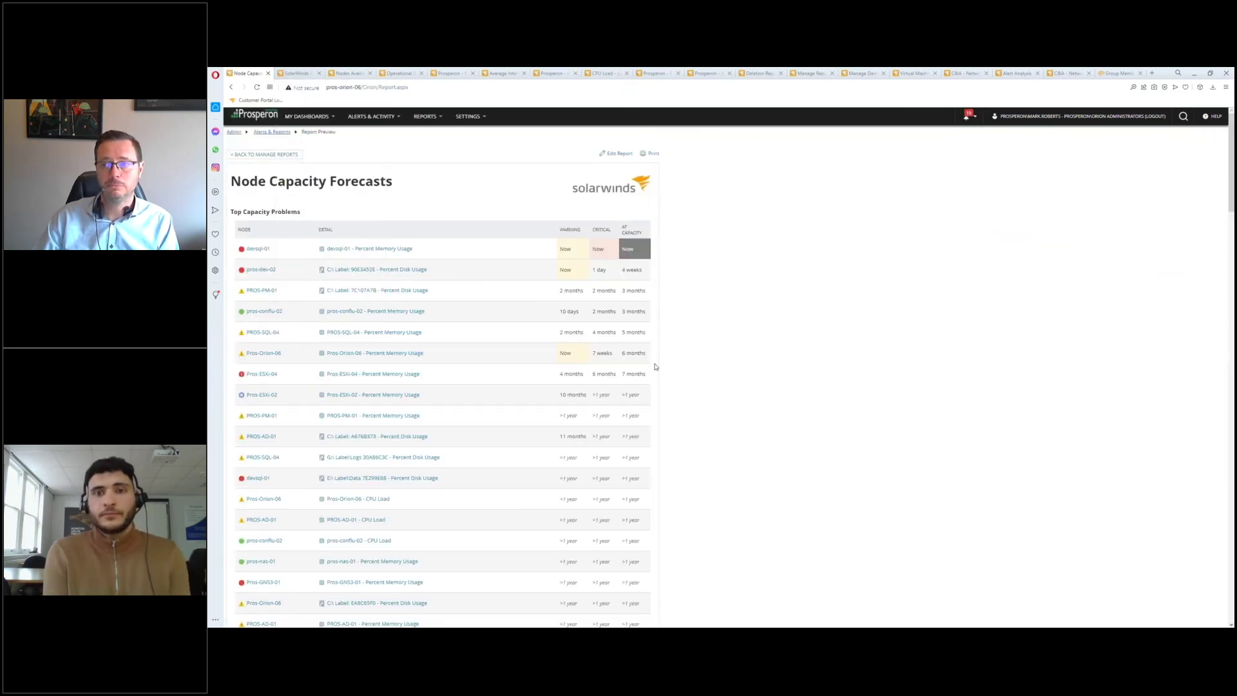
Examine the Node Capacity Forecasts report for when each node's resources reach warning, critical and full capacity
{"action": "scroll", "coordinate": [658, 322], "scroll_direction": "down", "scroll_amount": 10}
{"action": "scroll", "coordinate": [653, 365], "scroll_direction": "down", "scroll_amount": 5}
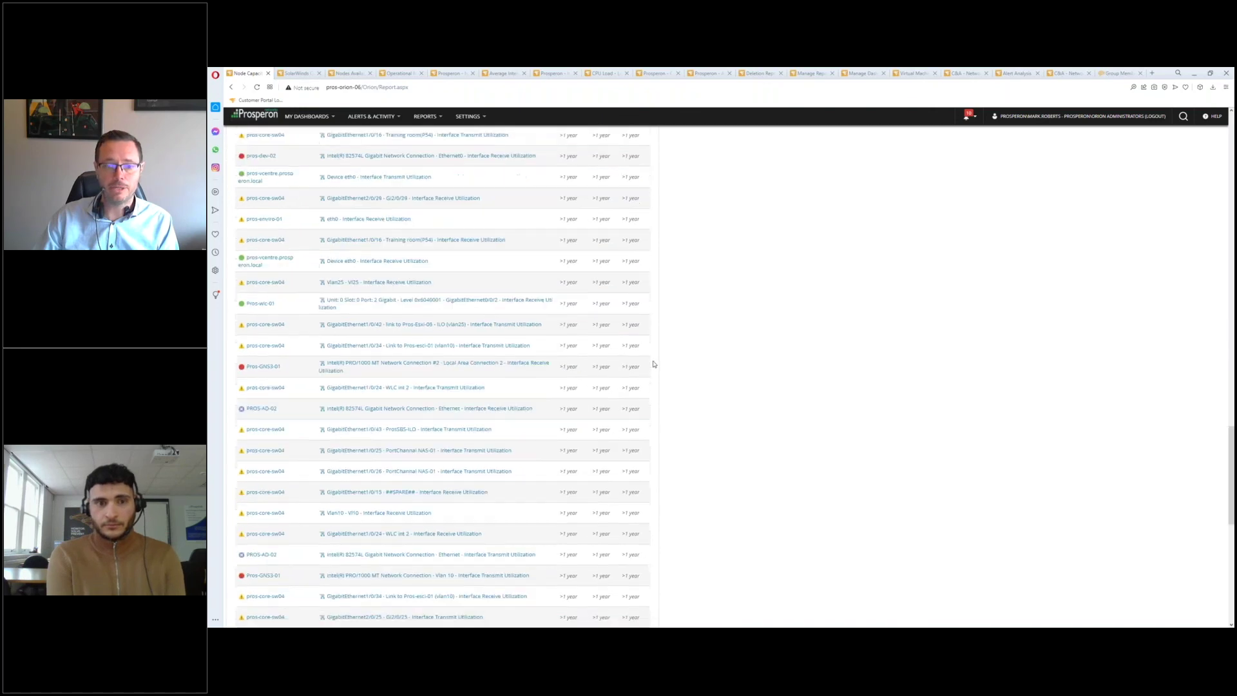
{"action": "scroll", "coordinate": [653, 365], "scroll_direction": "up", "scroll_amount": 10}
{"action": "scroll", "coordinate": [419, 191], "scroll_direction": "up", "scroll_amount": 10}
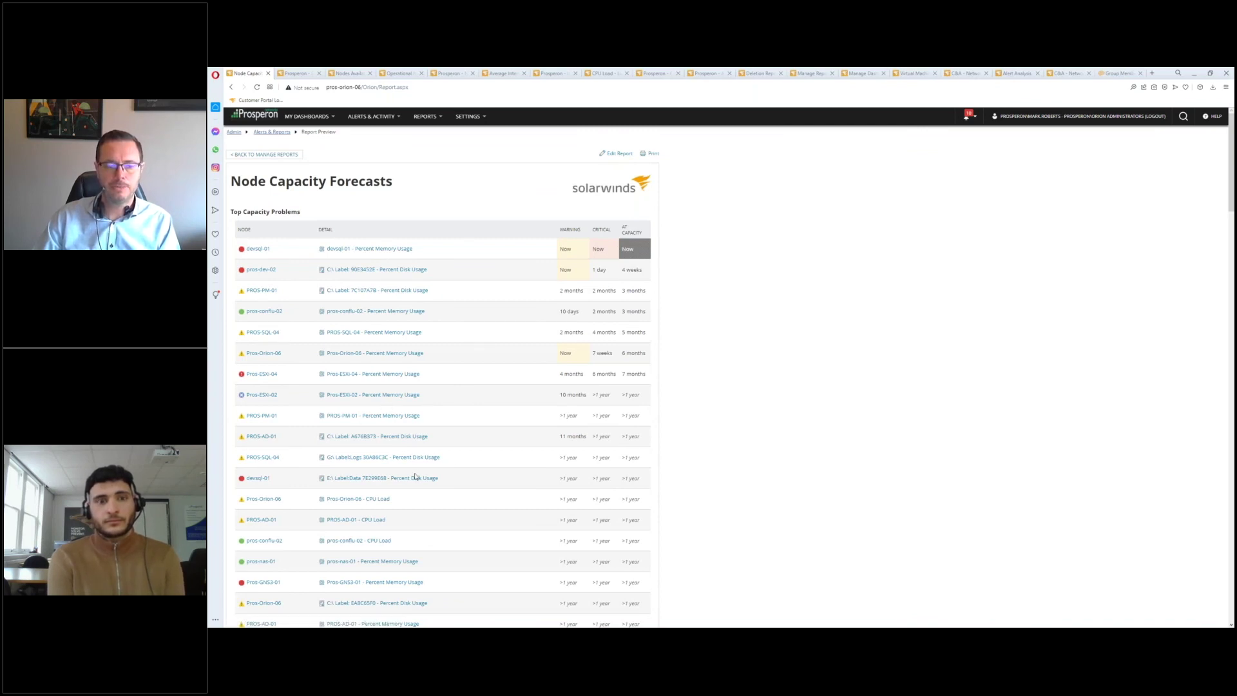
{"action": "scroll", "coordinate": [453, 497], "scroll_direction": "down", "scroll_amount": 3}
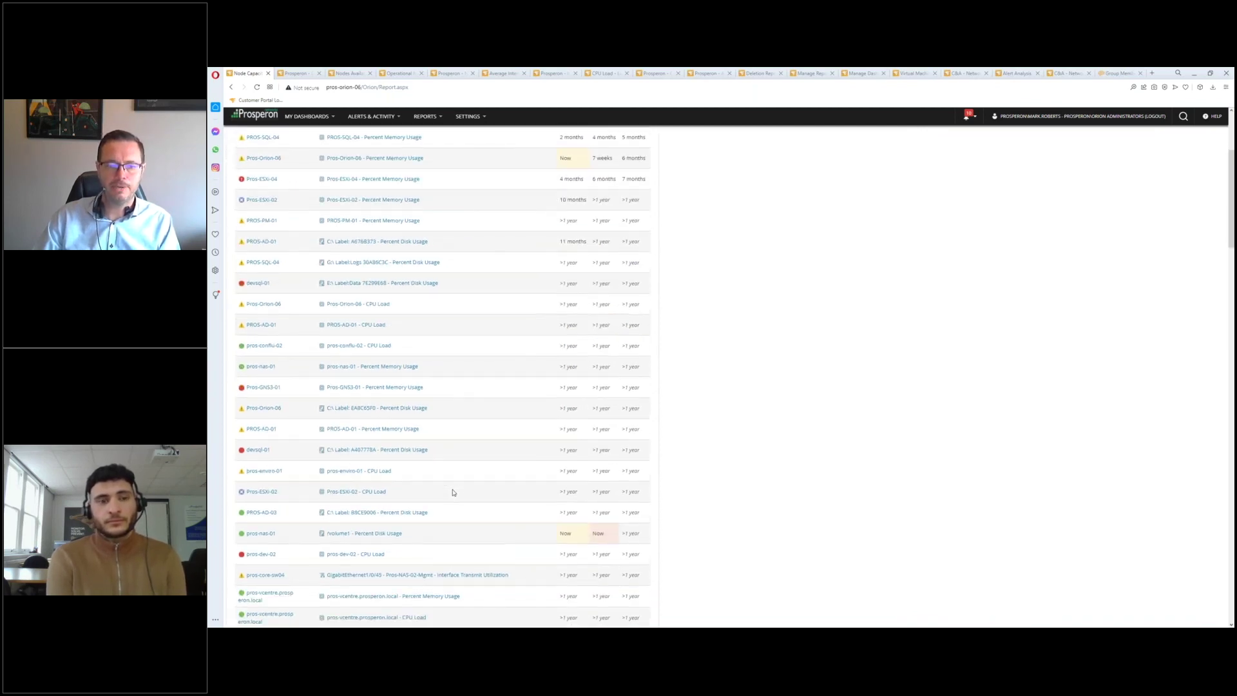
{"action": "scroll", "coordinate": [453, 492], "scroll_direction": "up", "scroll_amount": 3}
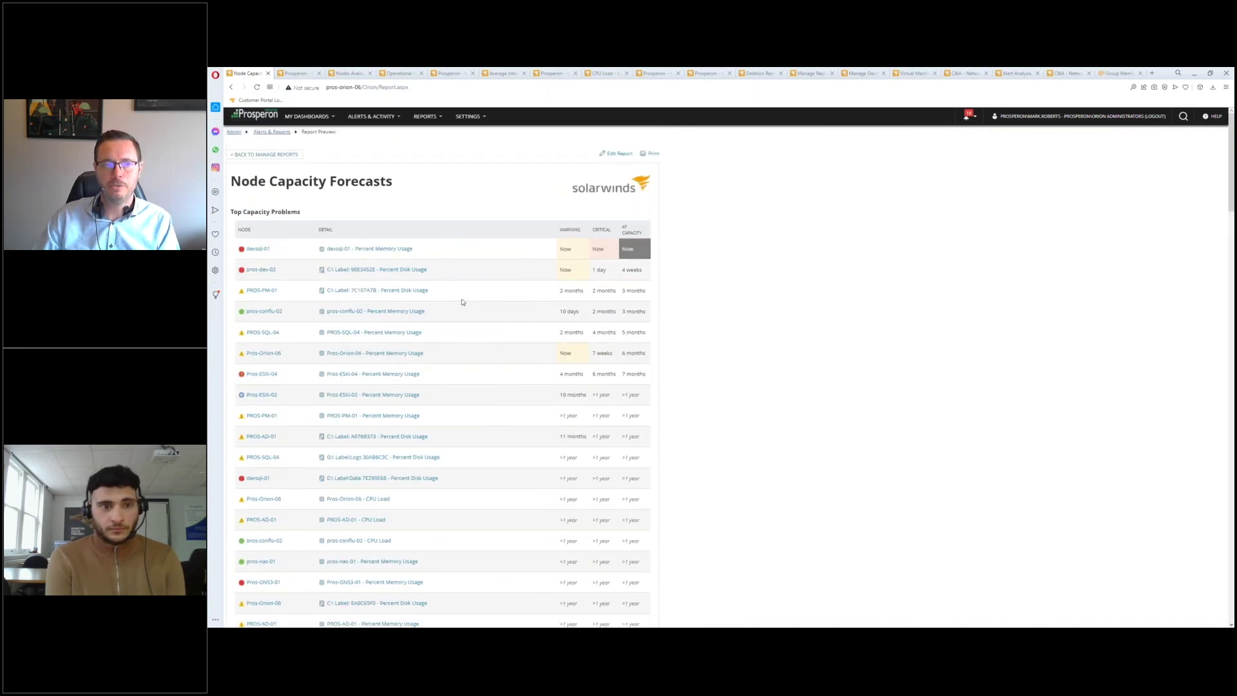
View the Disk Capacity Forecast (Custom) report, highlighting its title and the first volume's average daily increase and remaining capacity
{"action": "left_click", "coordinate": [296, 74]}
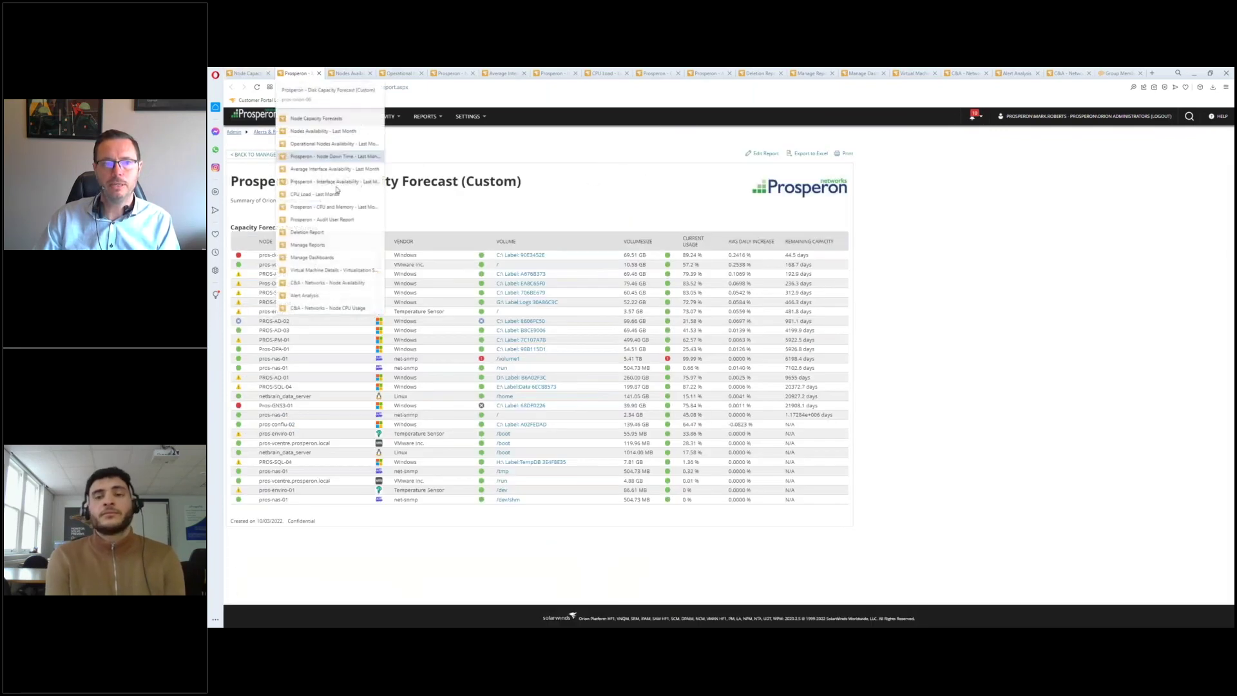
{"action": "left_click_drag", "start_coordinate": [522, 183], "coordinate": [310, 182]}
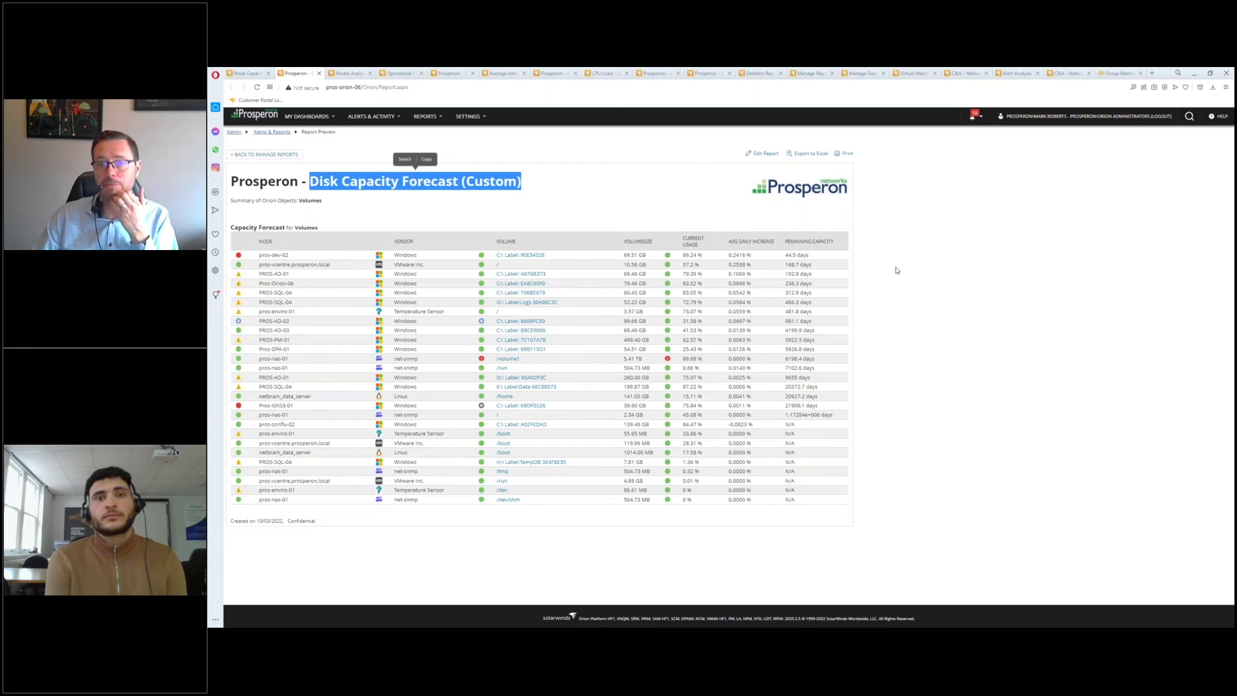
{"action": "left_click_drag", "start_coordinate": [813, 258], "coordinate": [726, 259]}
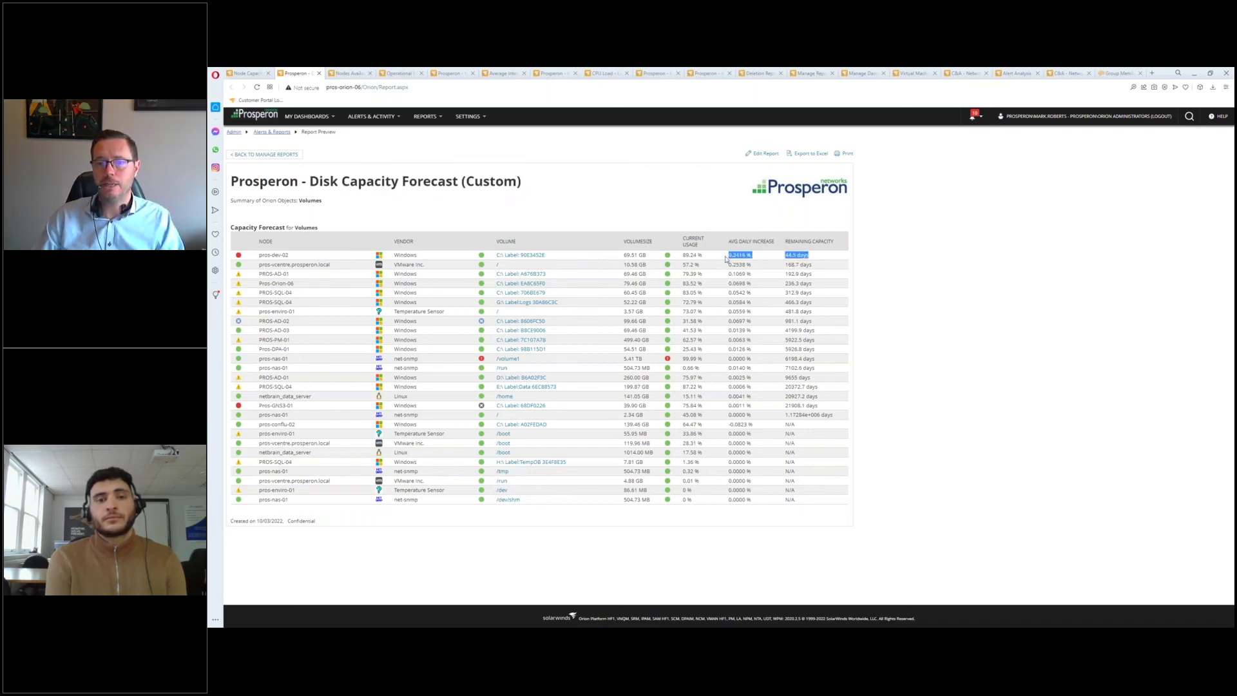
{"action": "left_click", "coordinate": [990, 290]}
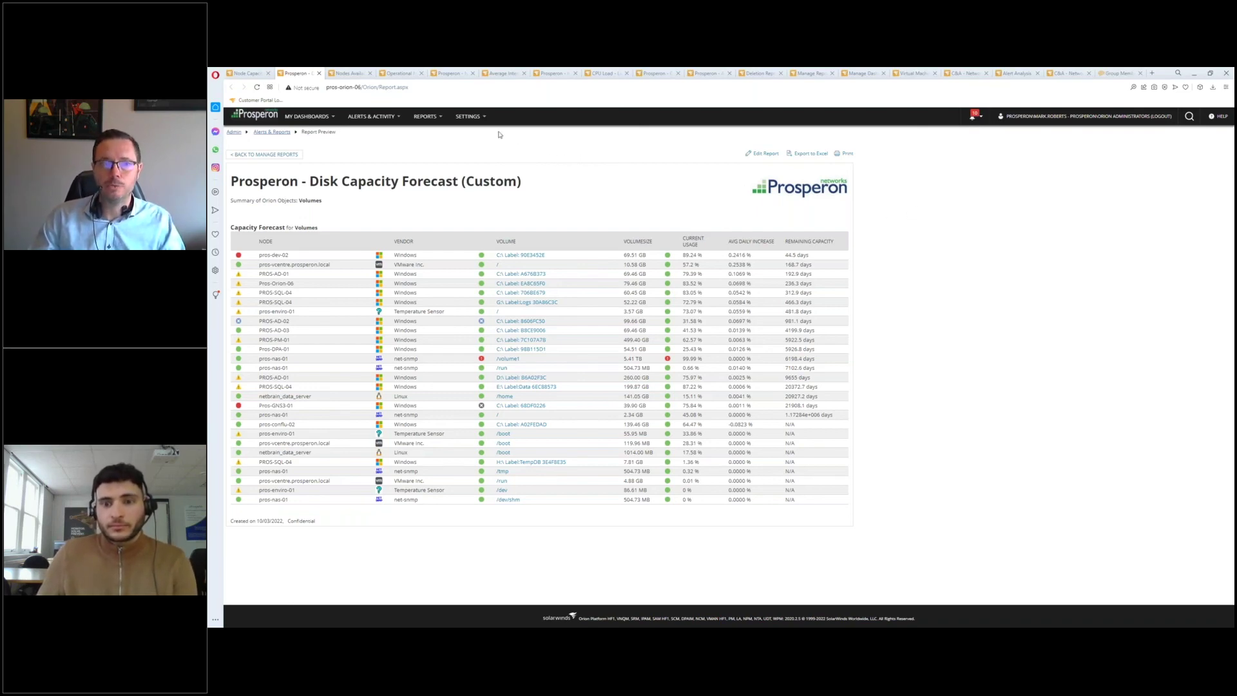
Open the Orion main settings and go to account management
{"action": "mouse_move", "coordinate": [469, 117]}
{"action": "left_click", "coordinate": [476, 132]}
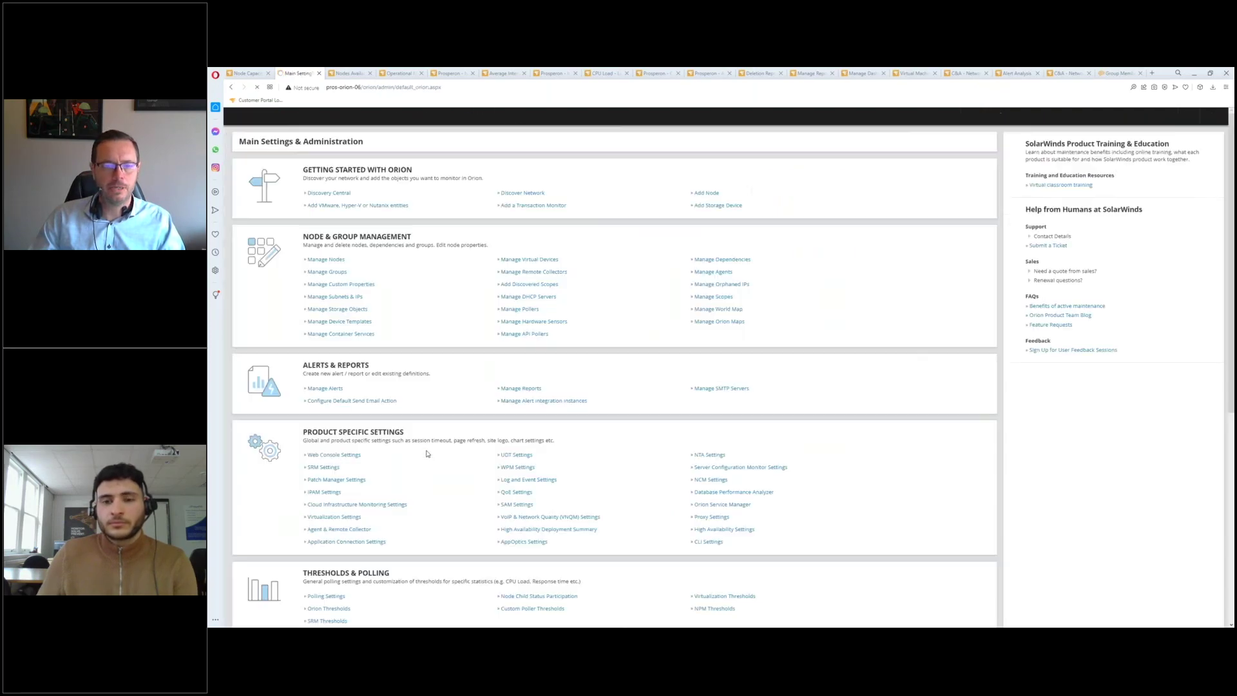
{"action": "scroll", "coordinate": [432, 355], "scroll_direction": "down", "scroll_amount": 5}
{"action": "left_click", "coordinate": [329, 447]}
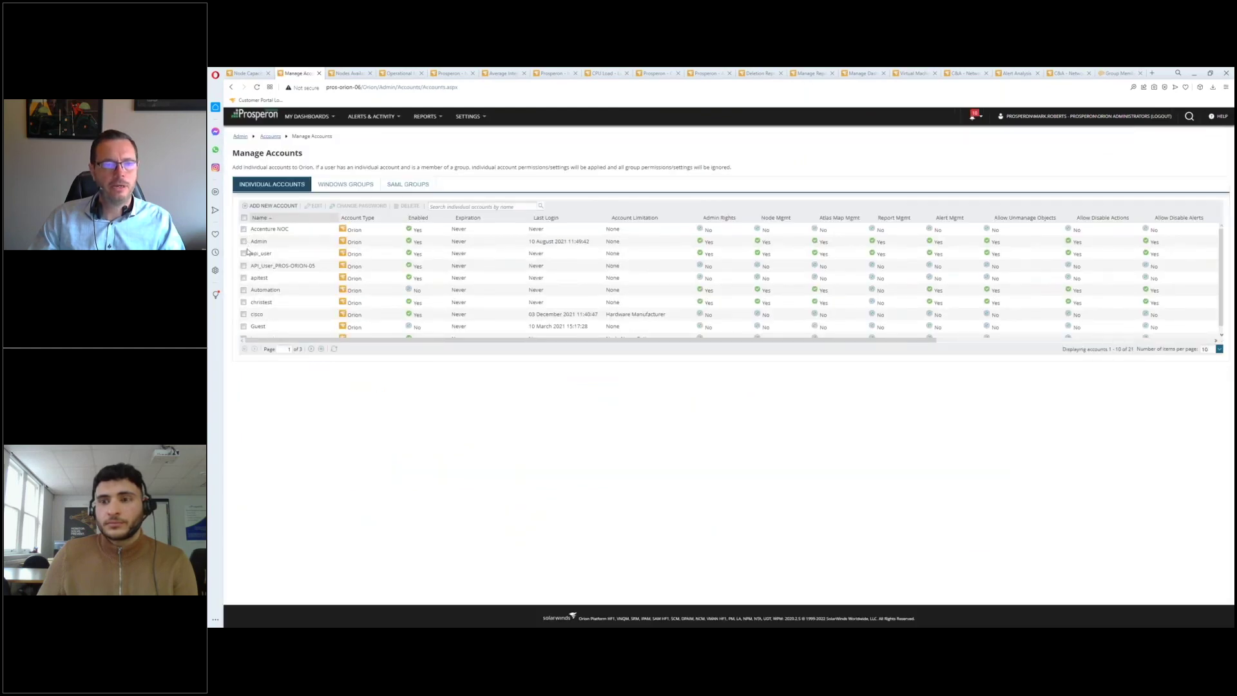
Select the individual account listed below christest's neighbour Automation and open it for editing
{"action": "left_click", "coordinate": [244, 254]}
{"action": "left_click", "coordinate": [244, 255]}
{"action": "left_click", "coordinate": [244, 303]}
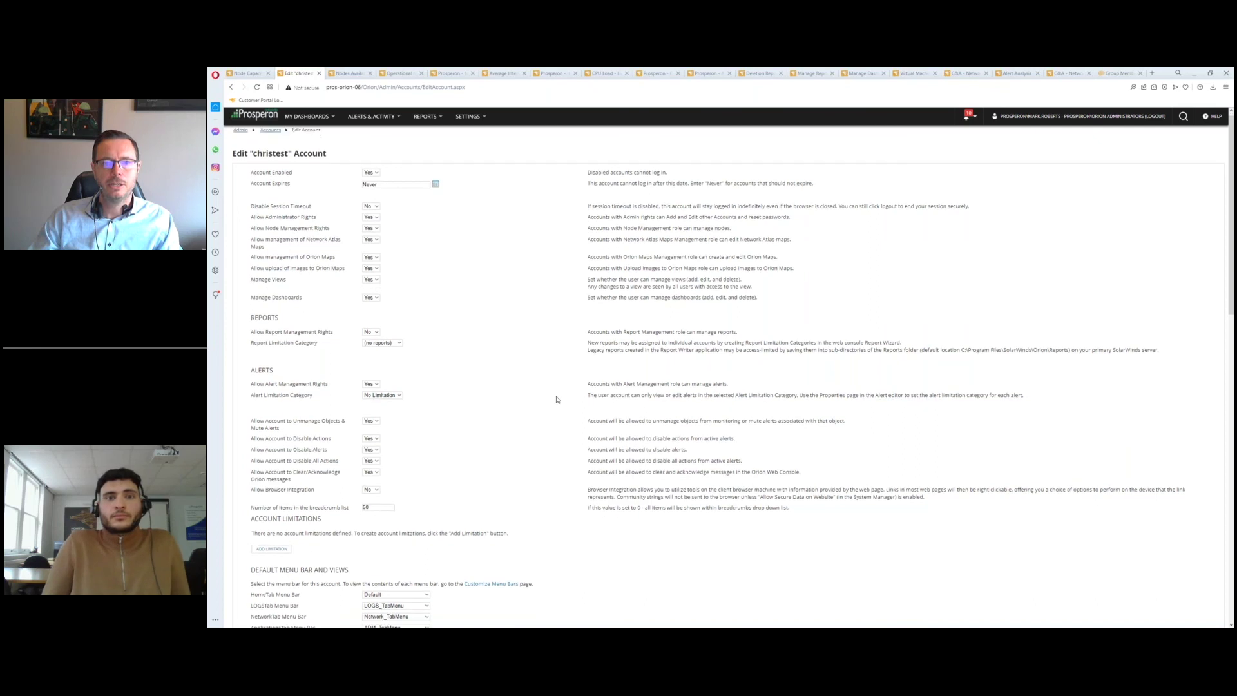
Start adding a limitation to the account and look through the available limitation types
{"action": "scroll", "coordinate": [557, 400], "scroll_direction": "down", "scroll_amount": 1}
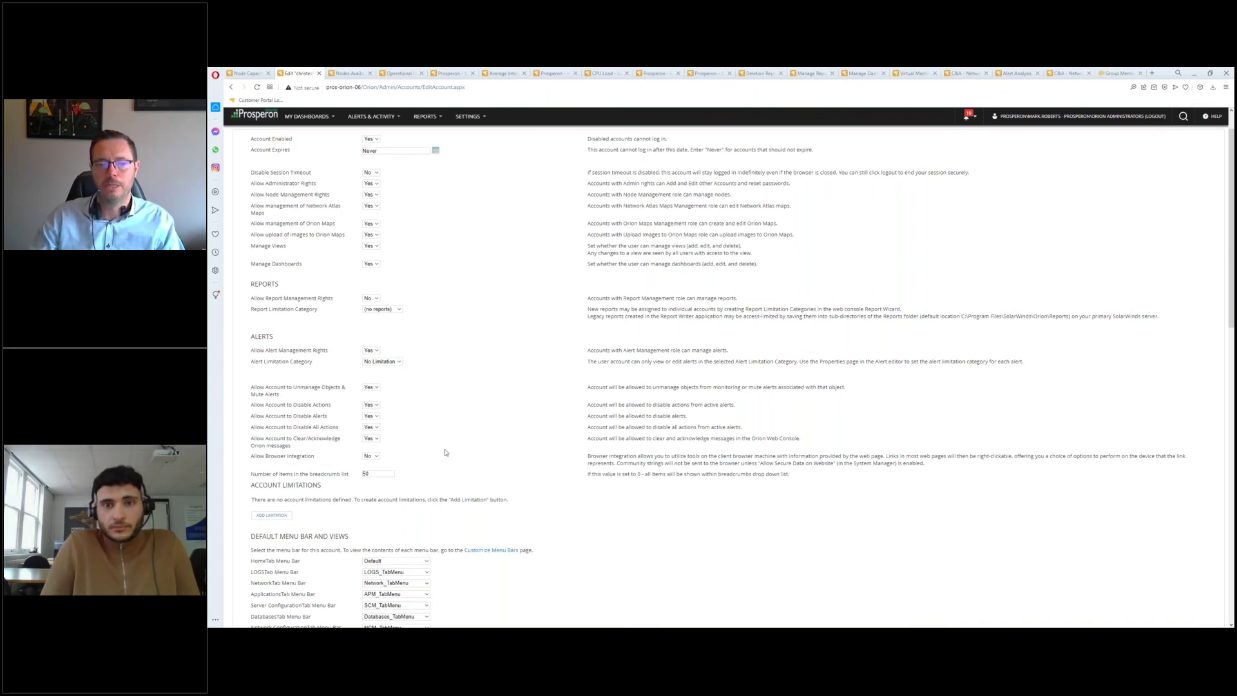
{"action": "left_click", "coordinate": [280, 518]}
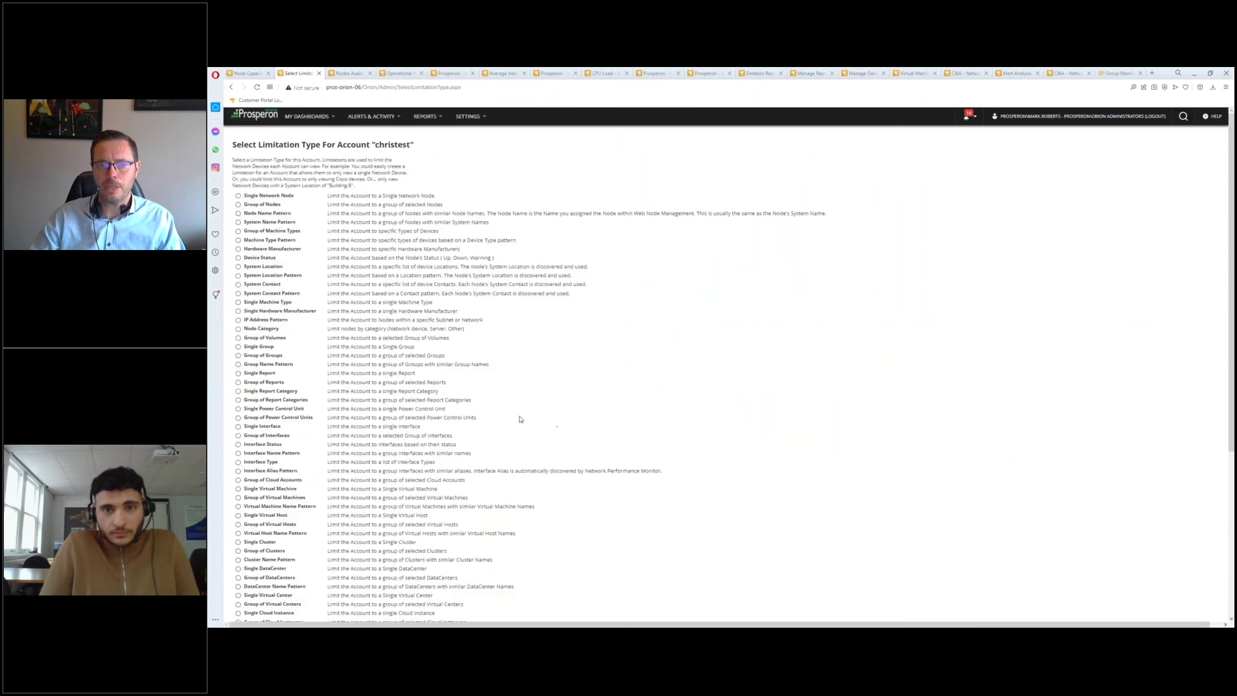
{"action": "scroll", "coordinate": [476, 410], "scroll_direction": "down", "scroll_amount": 5}
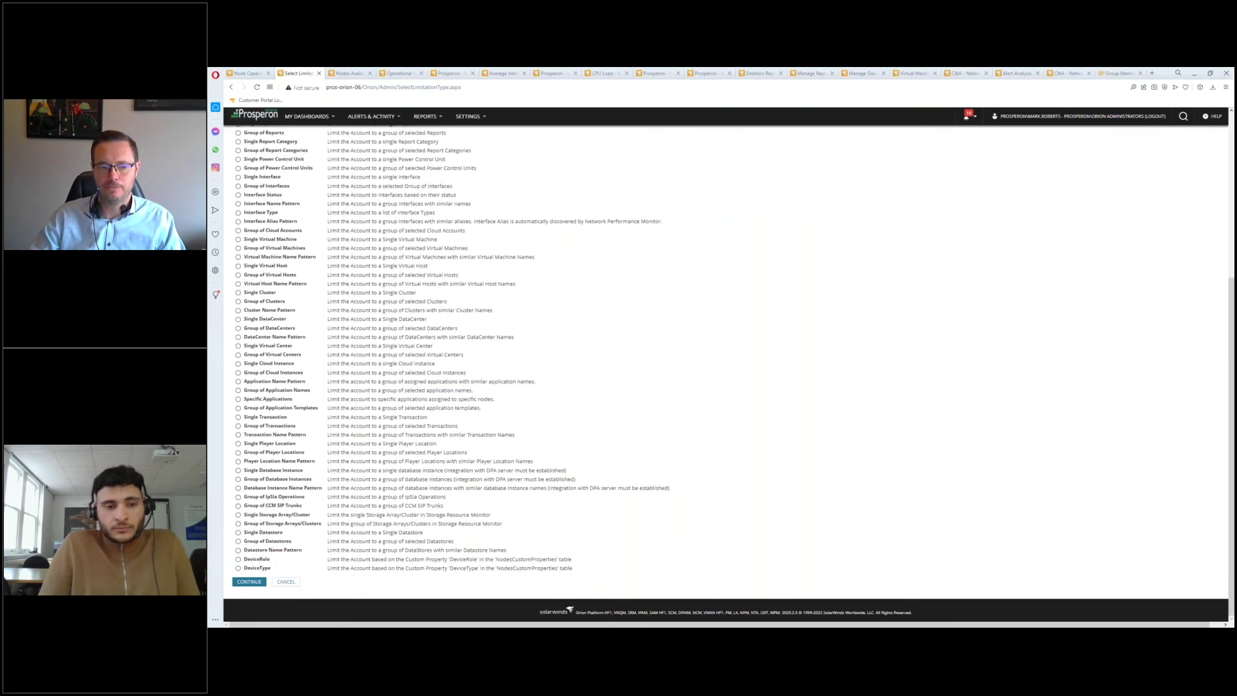
Cancel adding the account limitation and look over the available dashboard categories from the account's edit page
{"action": "left_click", "coordinate": [293, 585]}
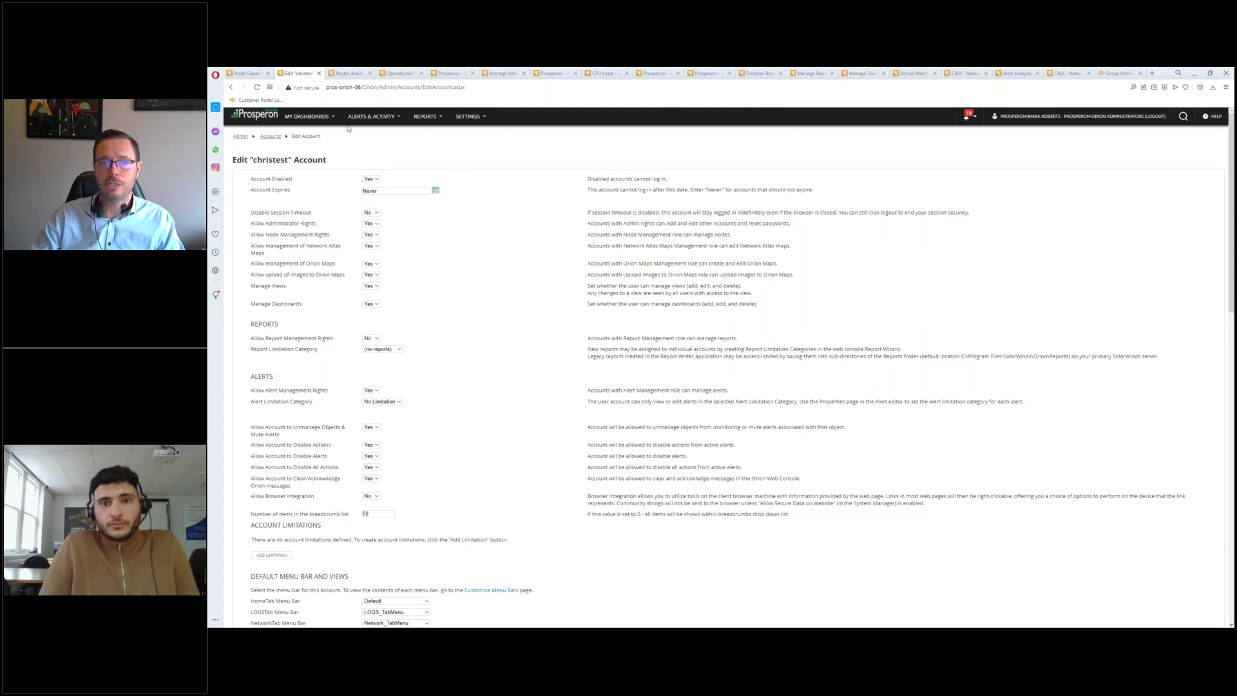
{"action": "left_click", "coordinate": [310, 116]}
{"action": "mouse_move", "coordinate": [327, 151]}
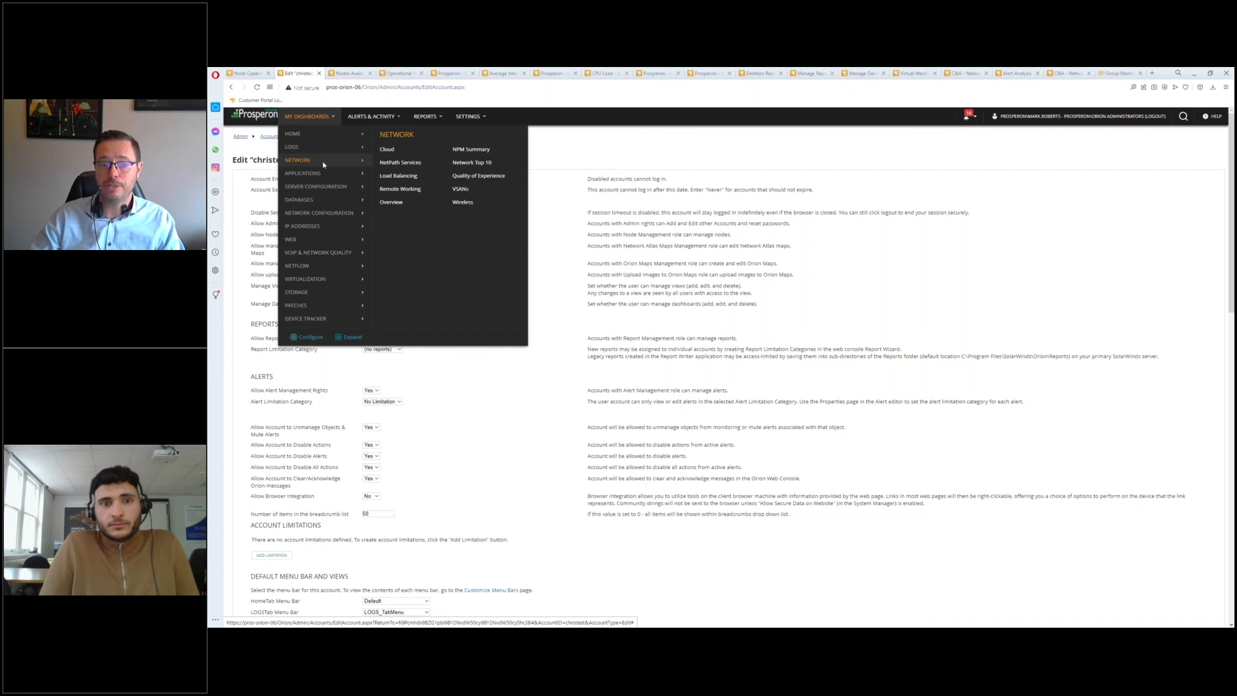
{"action": "left_click", "coordinate": [420, 118]}
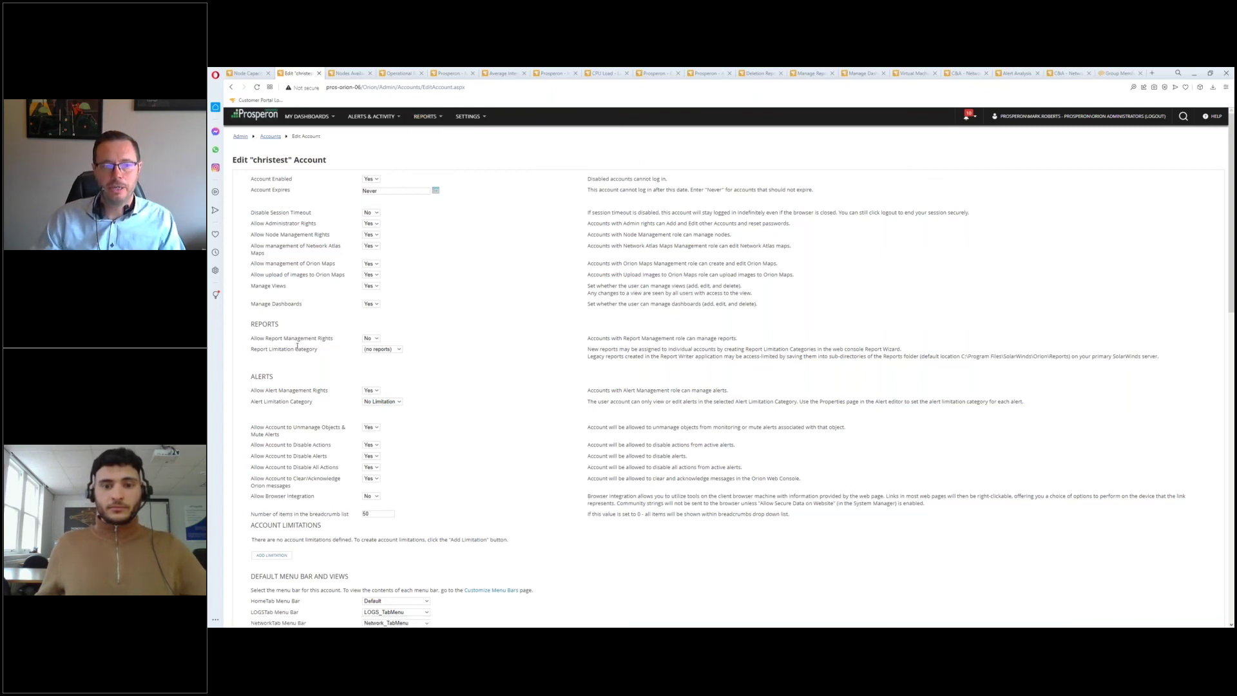
Highlight the account's Reports section and view the choices for Allow Report Management Rights and Report Limitation Category
{"action": "left_click_drag", "start_coordinate": [252, 324], "coordinate": [443, 360]}
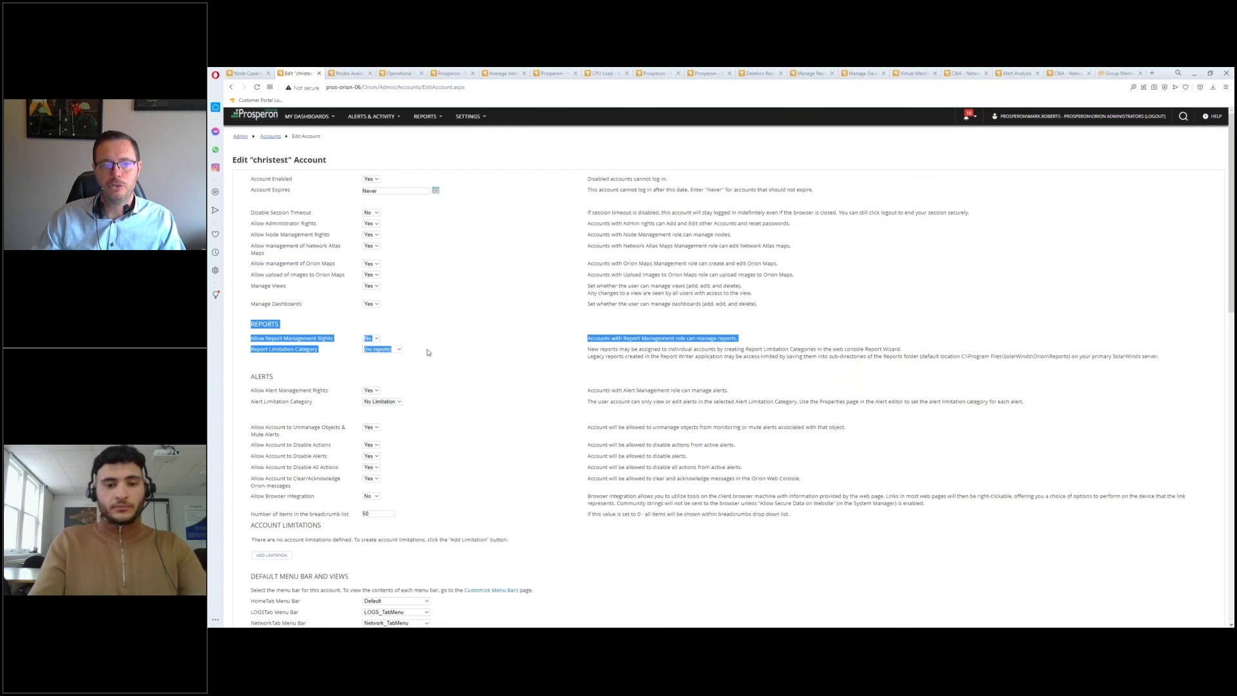
{"action": "left_click", "coordinate": [377, 339]}
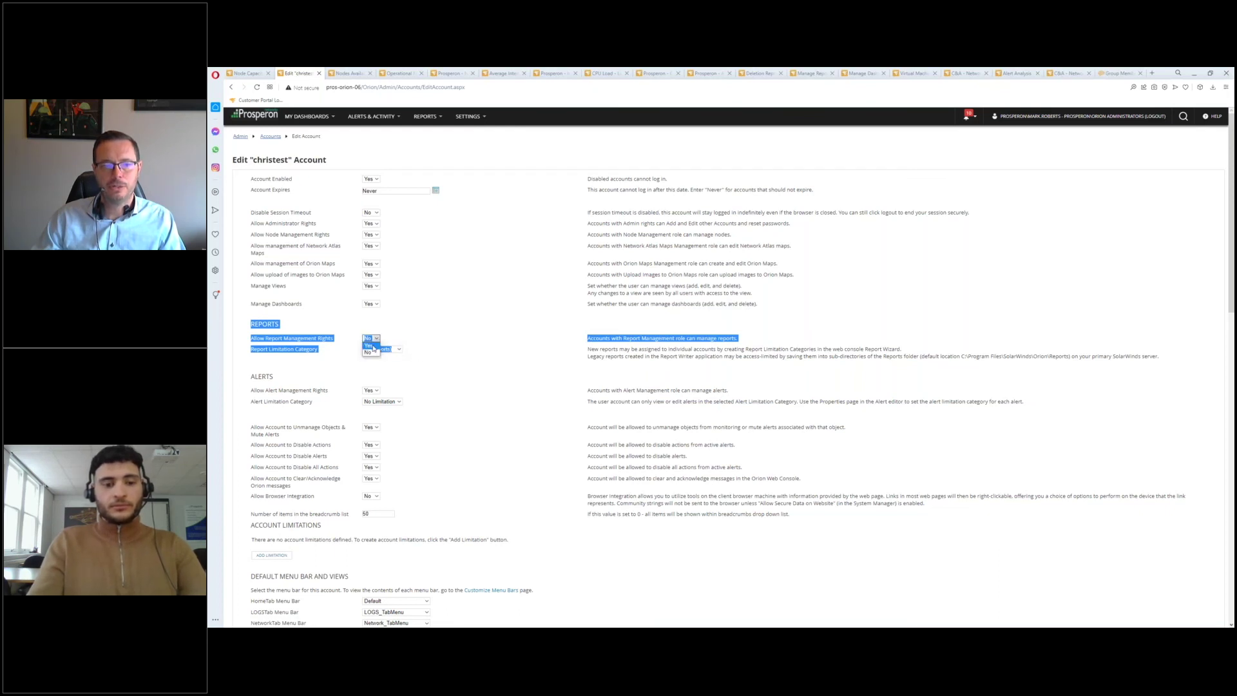
{"action": "left_click", "coordinate": [321, 343]}
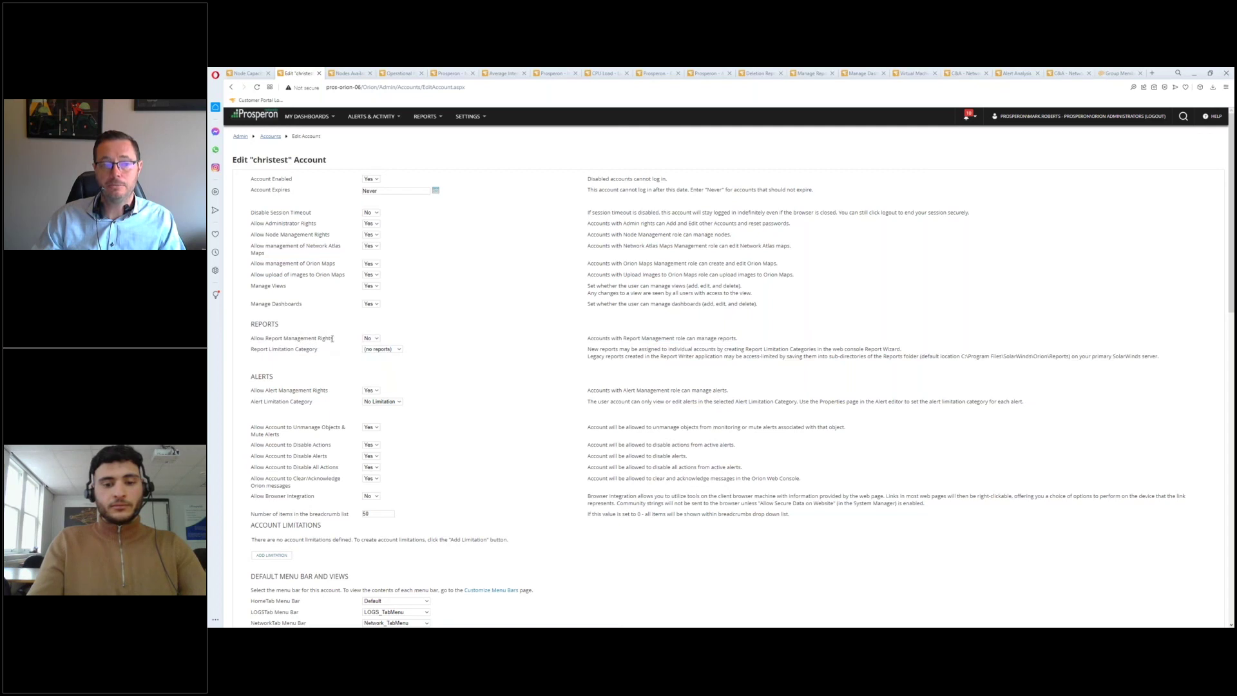
{"action": "left_click", "coordinate": [400, 350]}
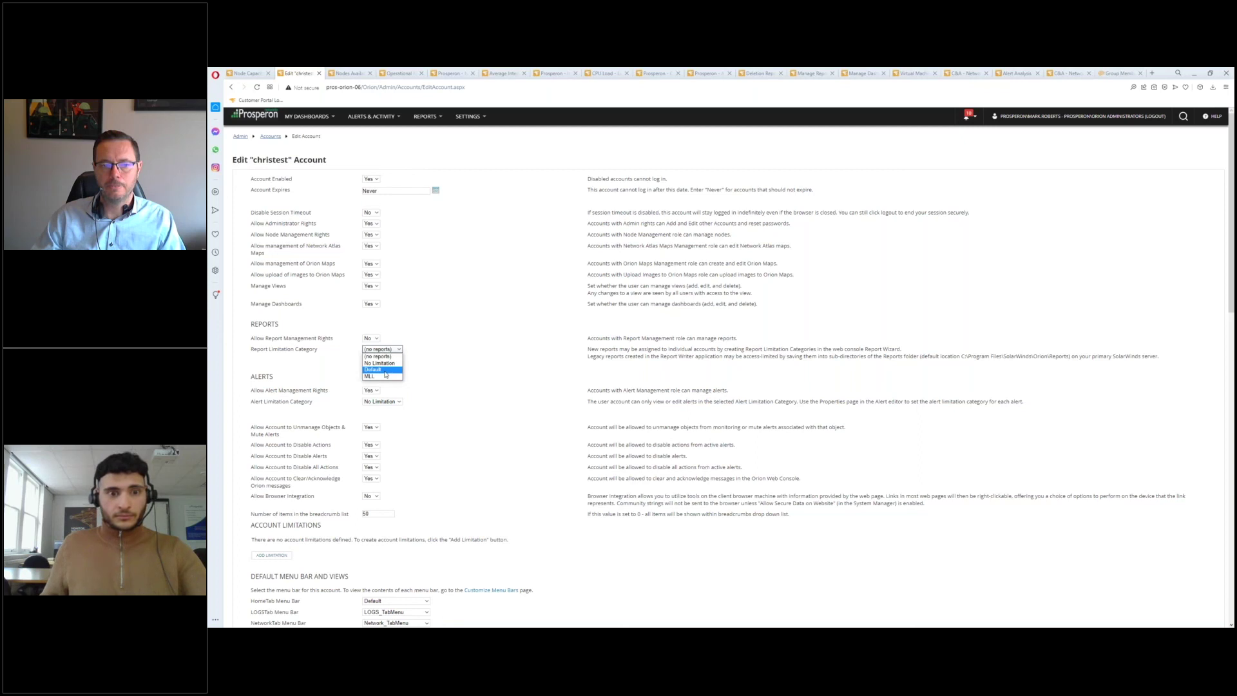
{"action": "left_click", "coordinate": [490, 356]}
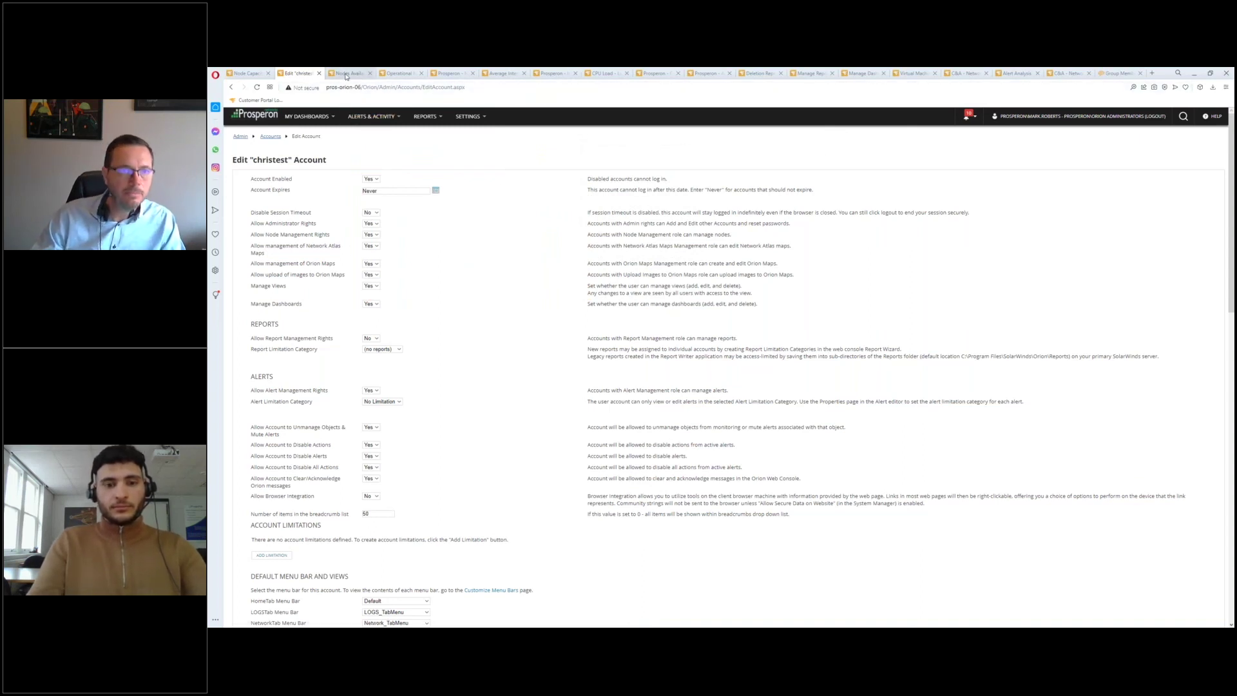
Open the Nodes Availability - Last Month report for editing and view the report limitation category choices in its properties
{"action": "key", "text": "ctrl+Tab"}
{"action": "left_click", "coordinate": [575, 157]}
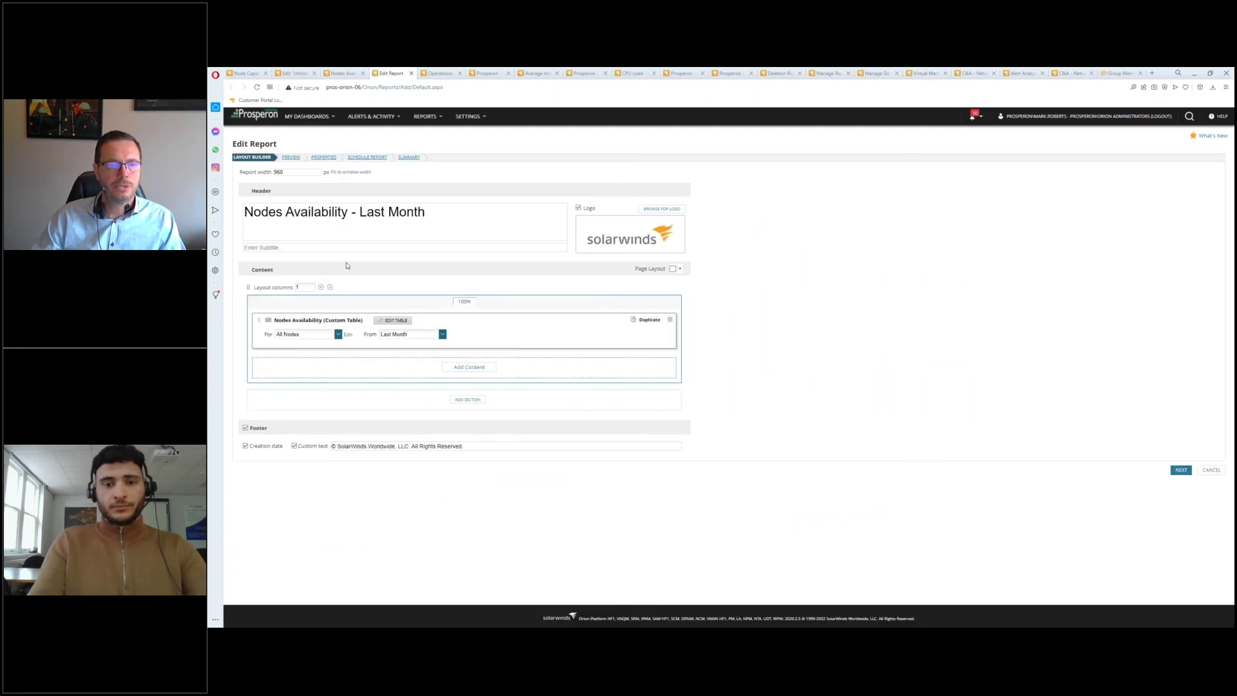
{"action": "left_click", "coordinate": [330, 158]}
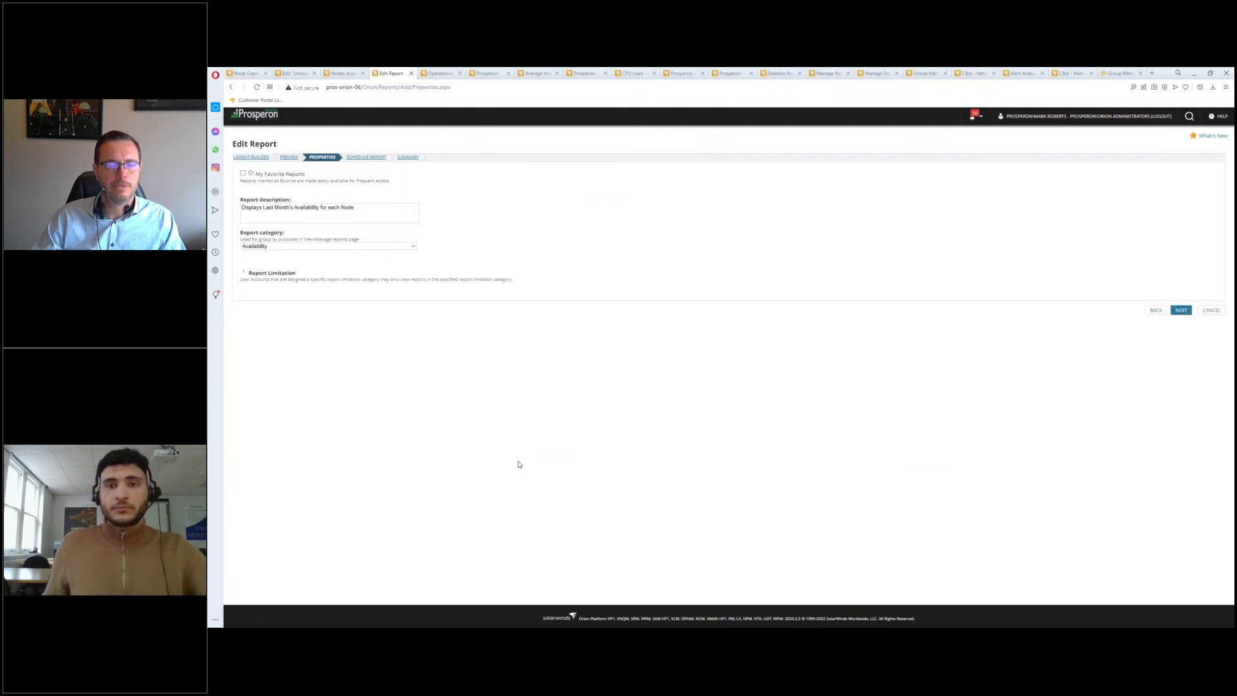
{"action": "left_click", "coordinate": [248, 275]}
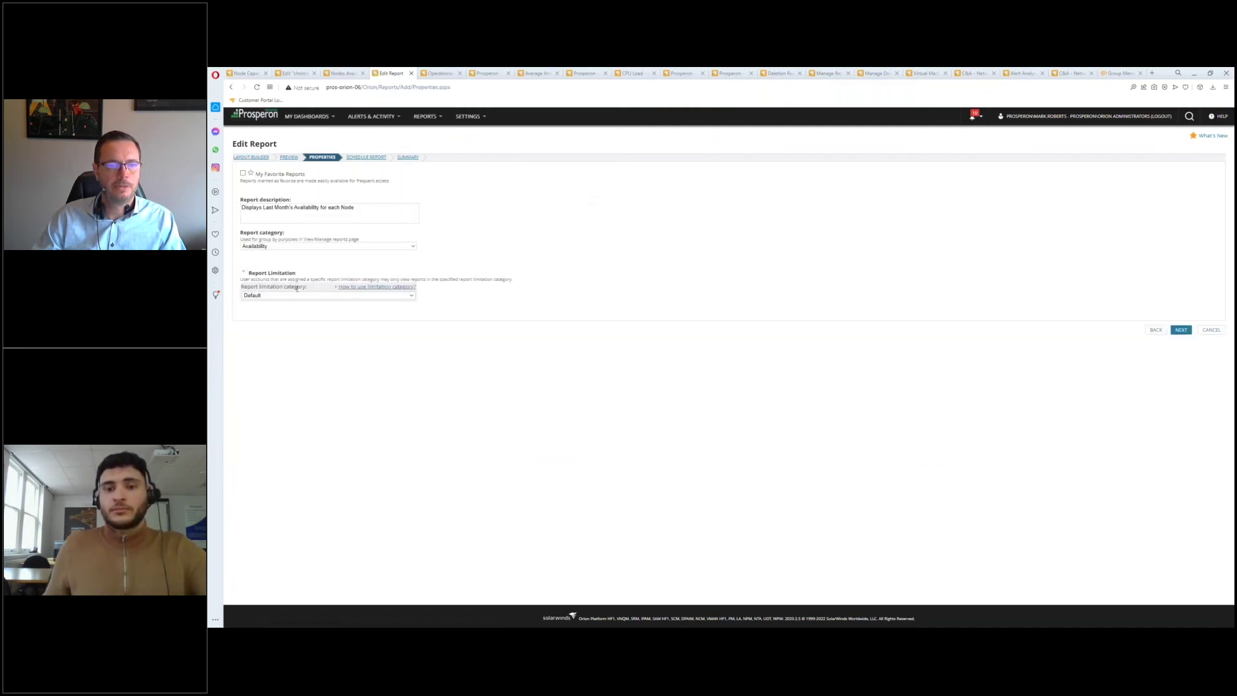
{"action": "left_click", "coordinate": [320, 296]}
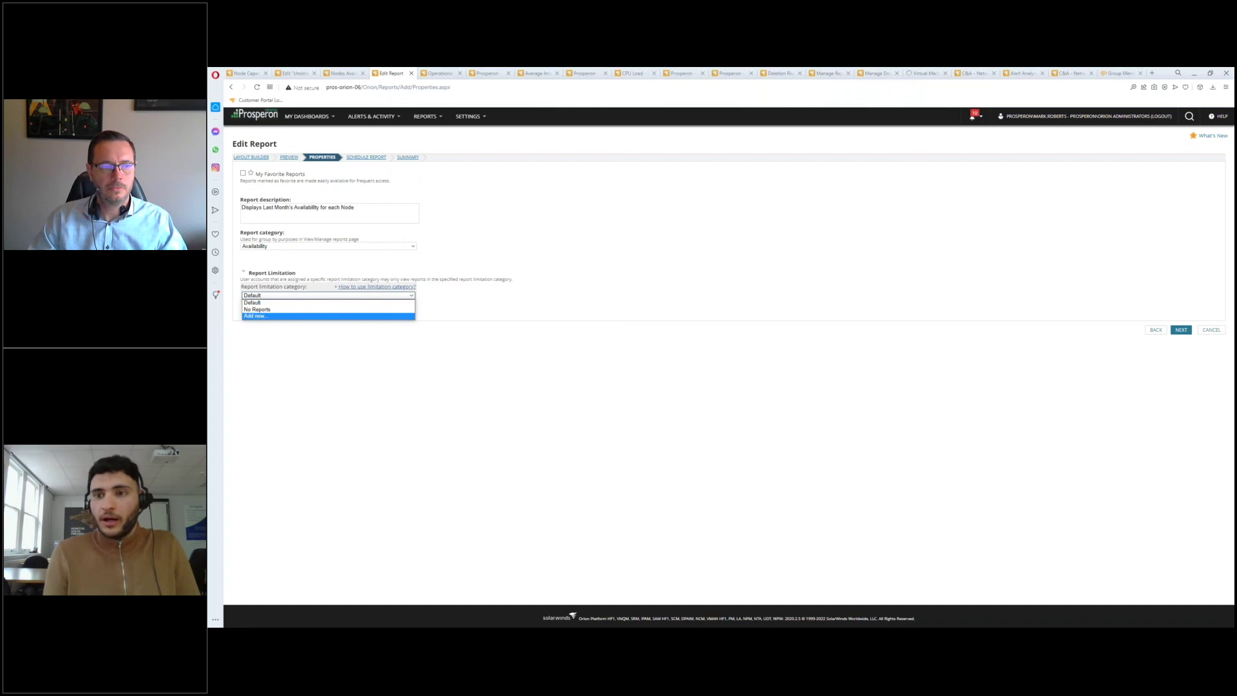
{"action": "key", "text": "Escape"}
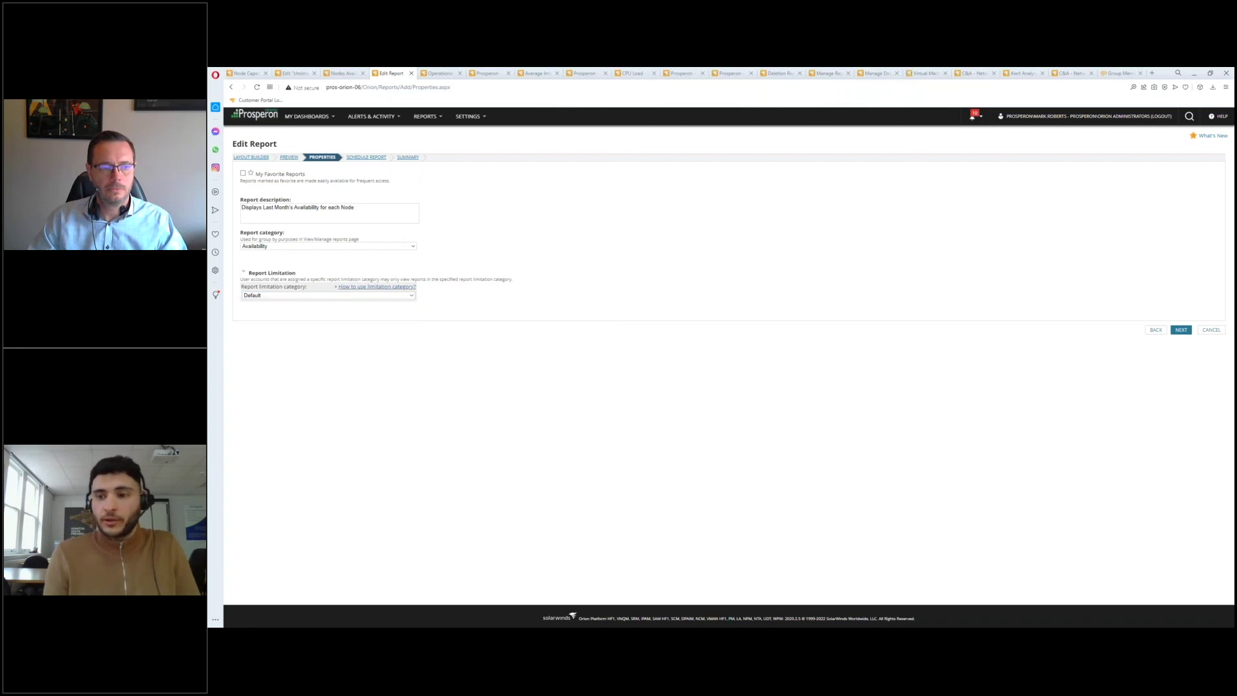